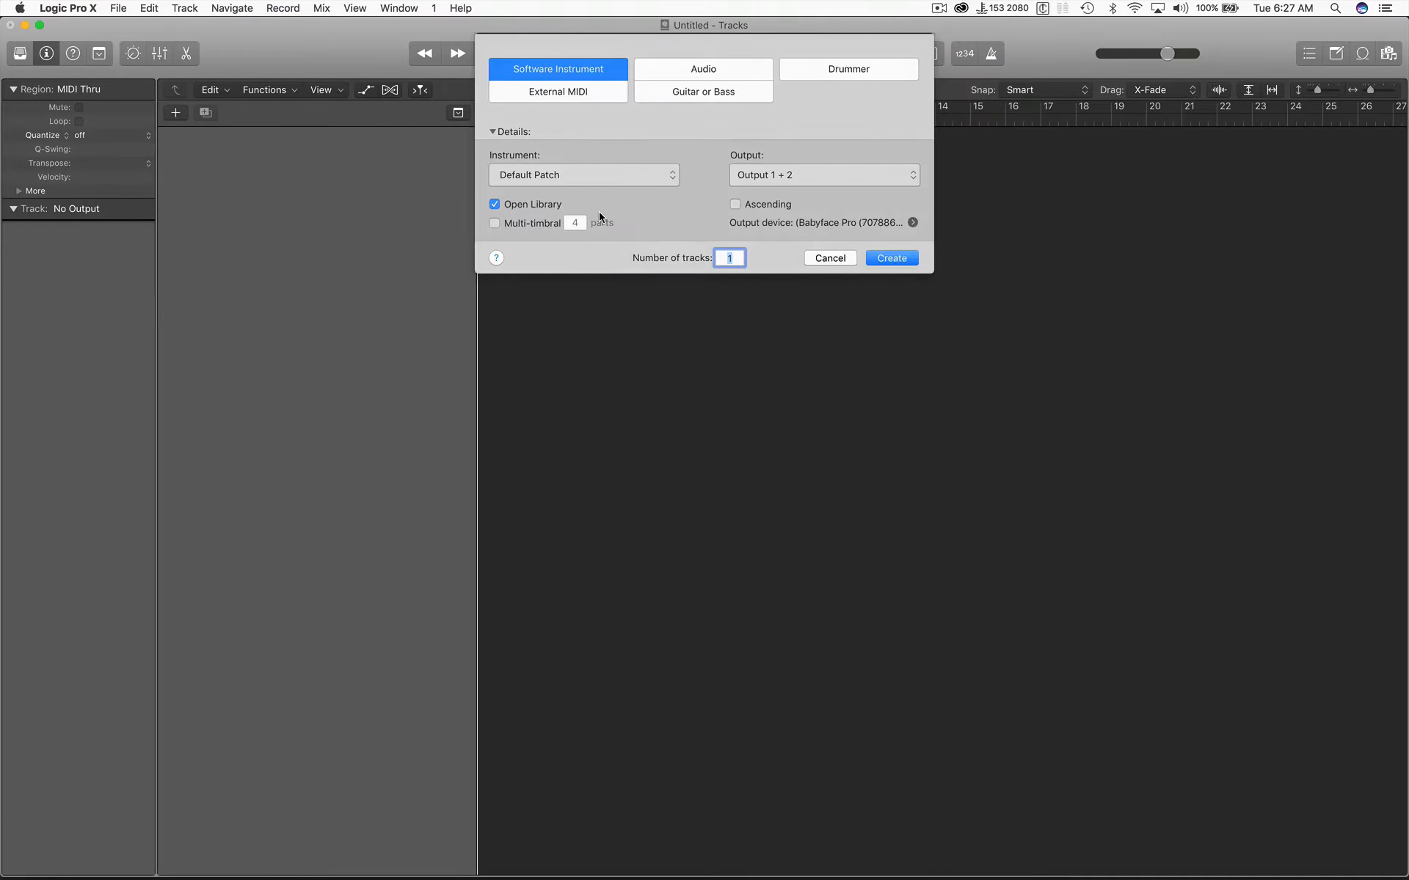
# Create one software instrument track with the default patch, and hide the Library and the Musical Typing keyboard
pyautogui.press('Return')
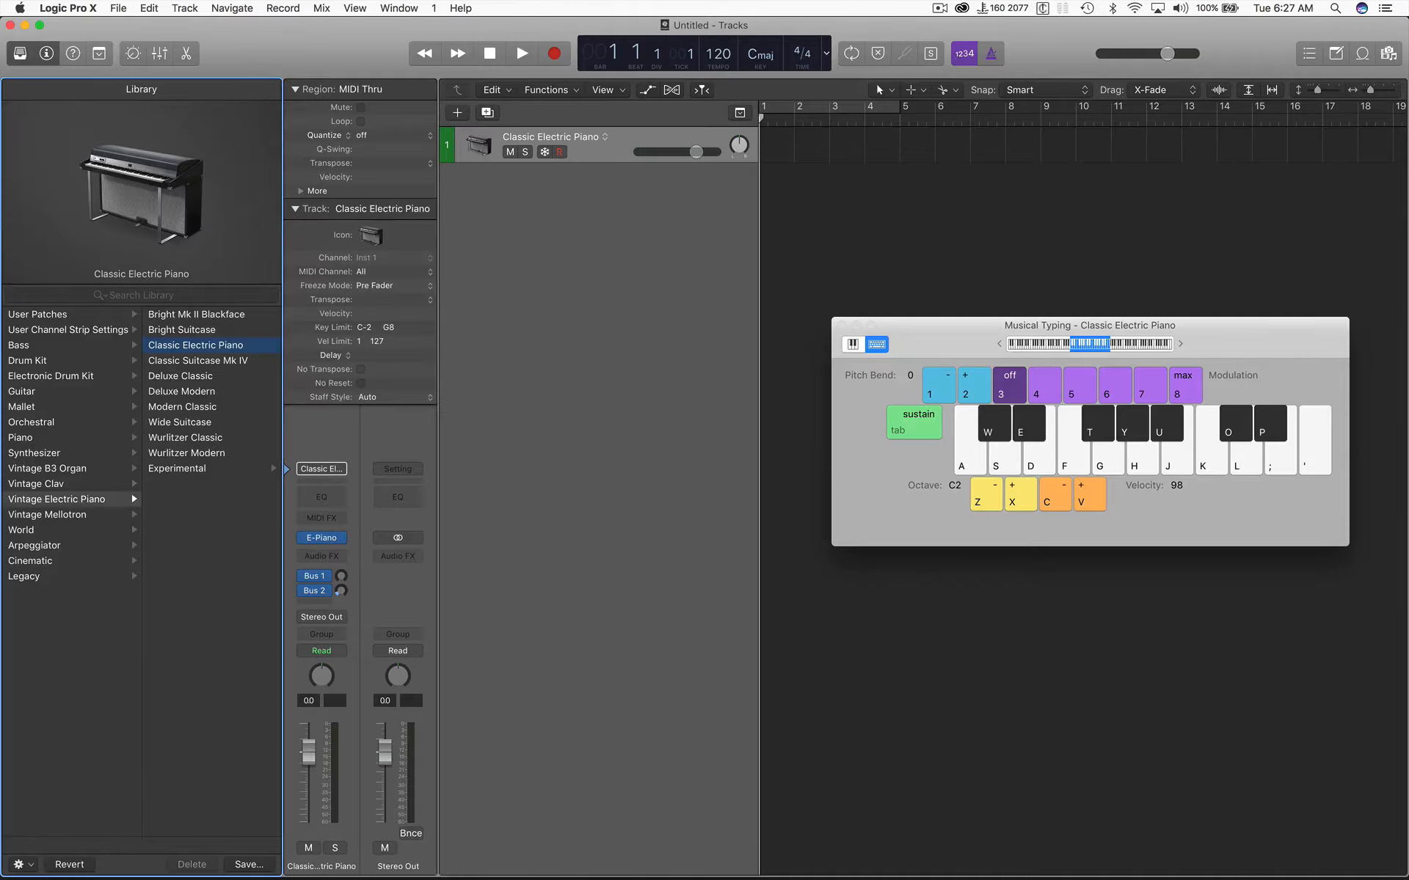
pyautogui.press('super+k')
pyautogui.press('y')
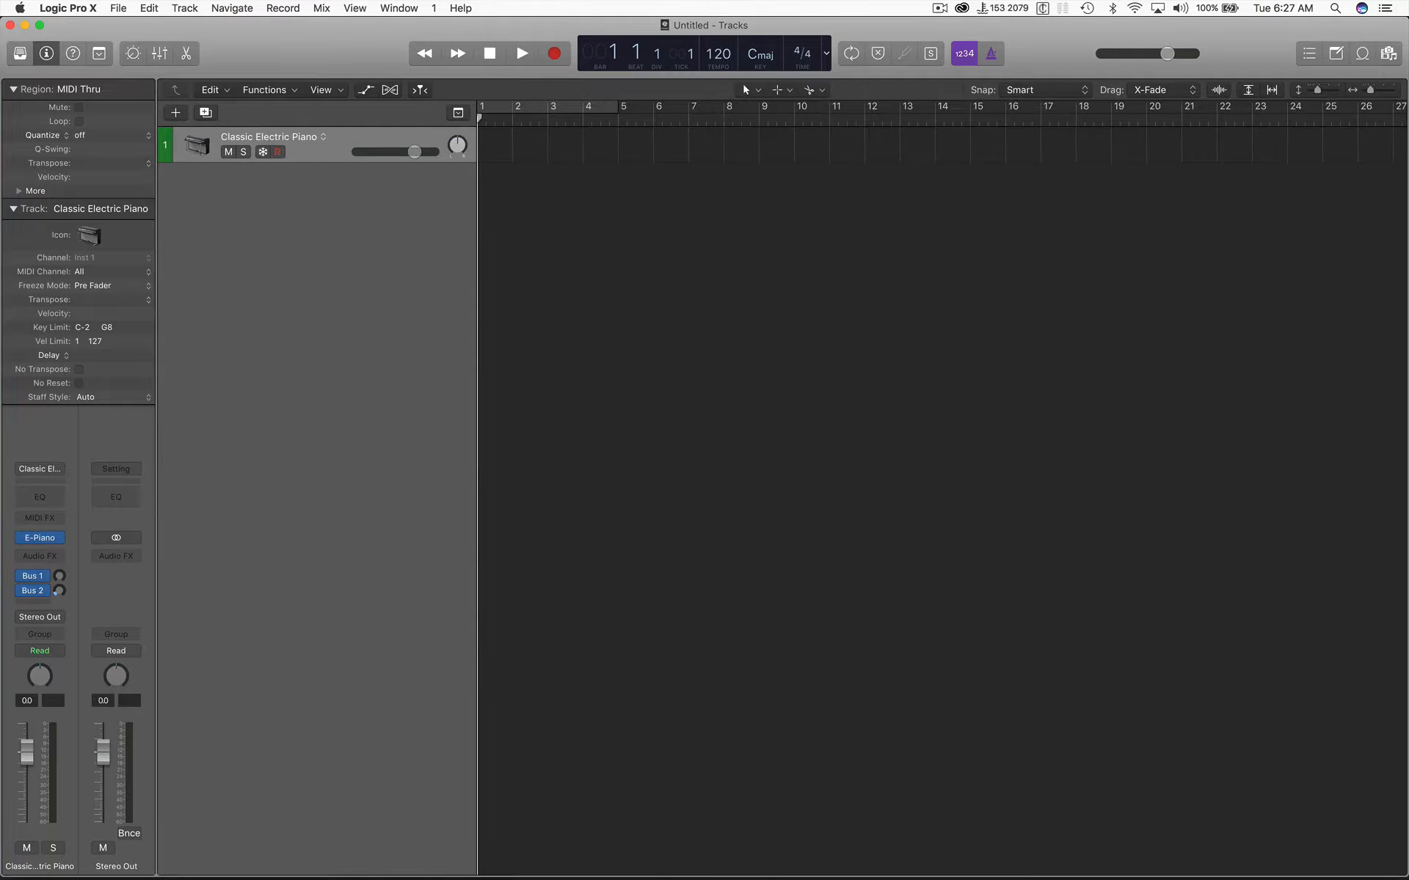
# Load the Noiiz plug-in as the track's instrument and place its window below the track list
pyautogui.click(60, 539)
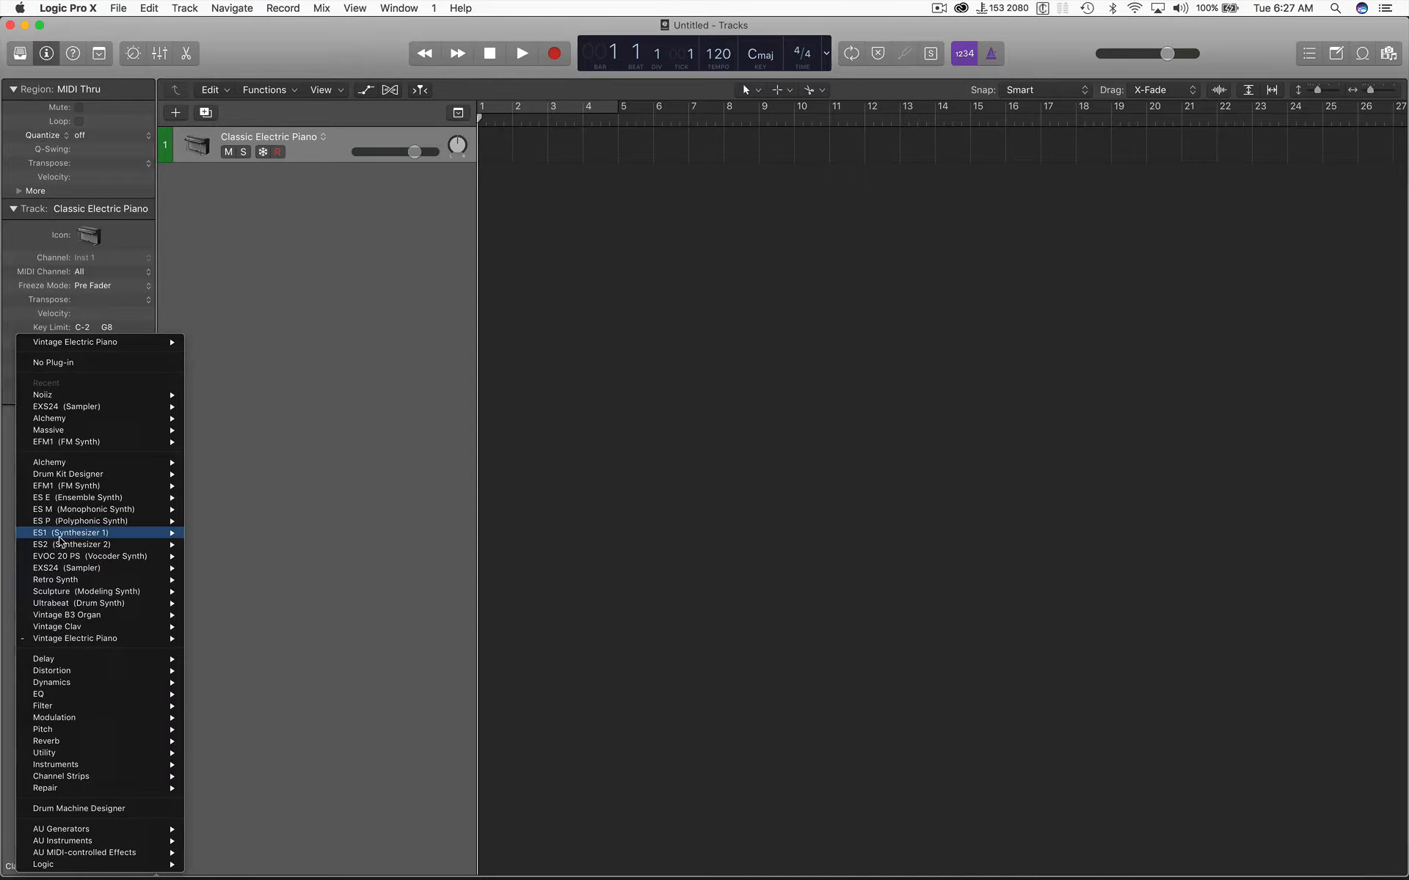
pyautogui.click(62, 395)
pyautogui.moveTo(352, 84); pyautogui.dragTo(817, 336)
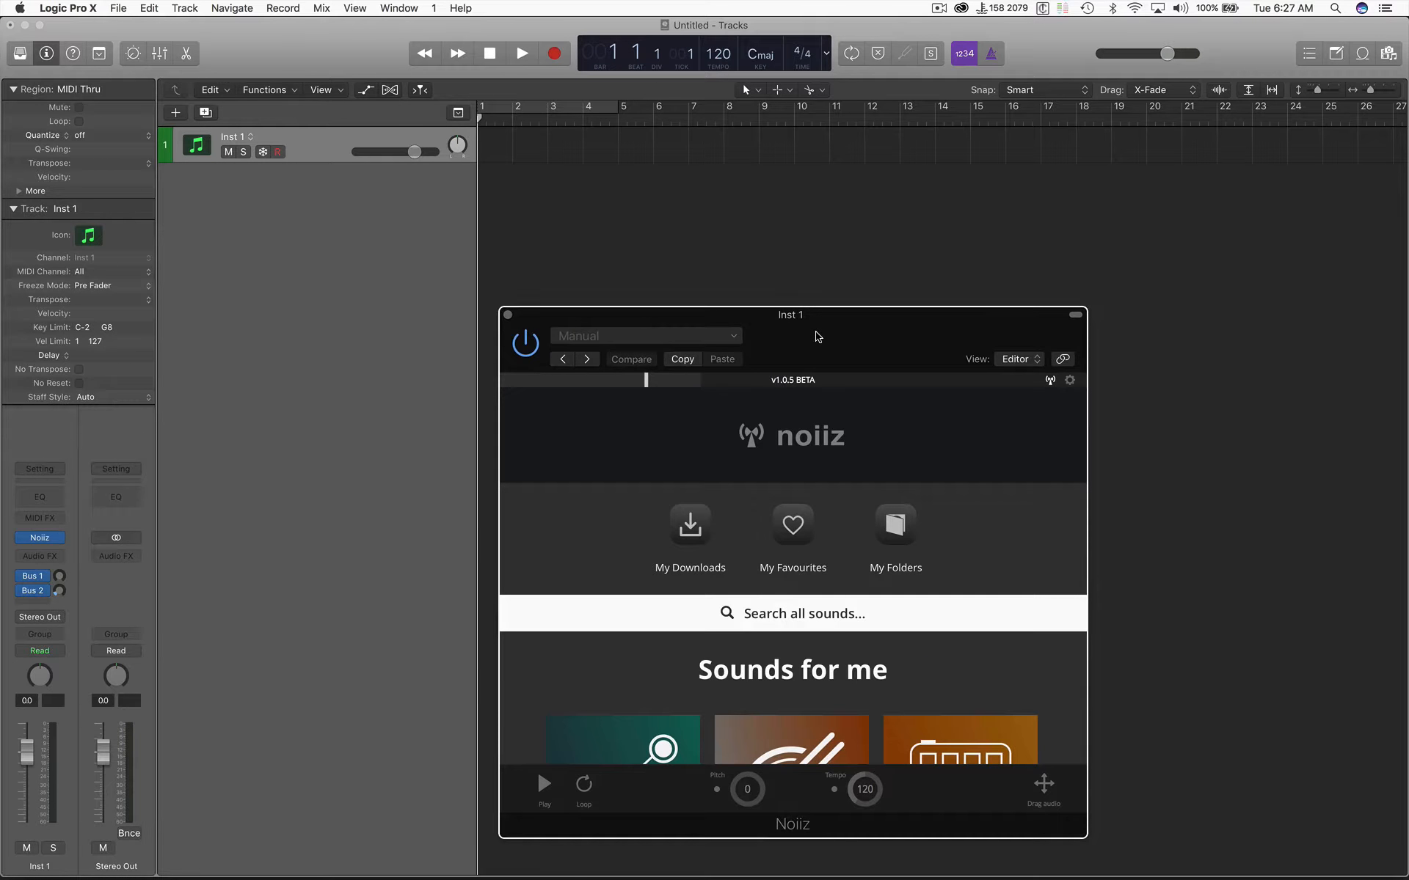
pyautogui.moveTo(817, 336); pyautogui.dragTo(640, 338)
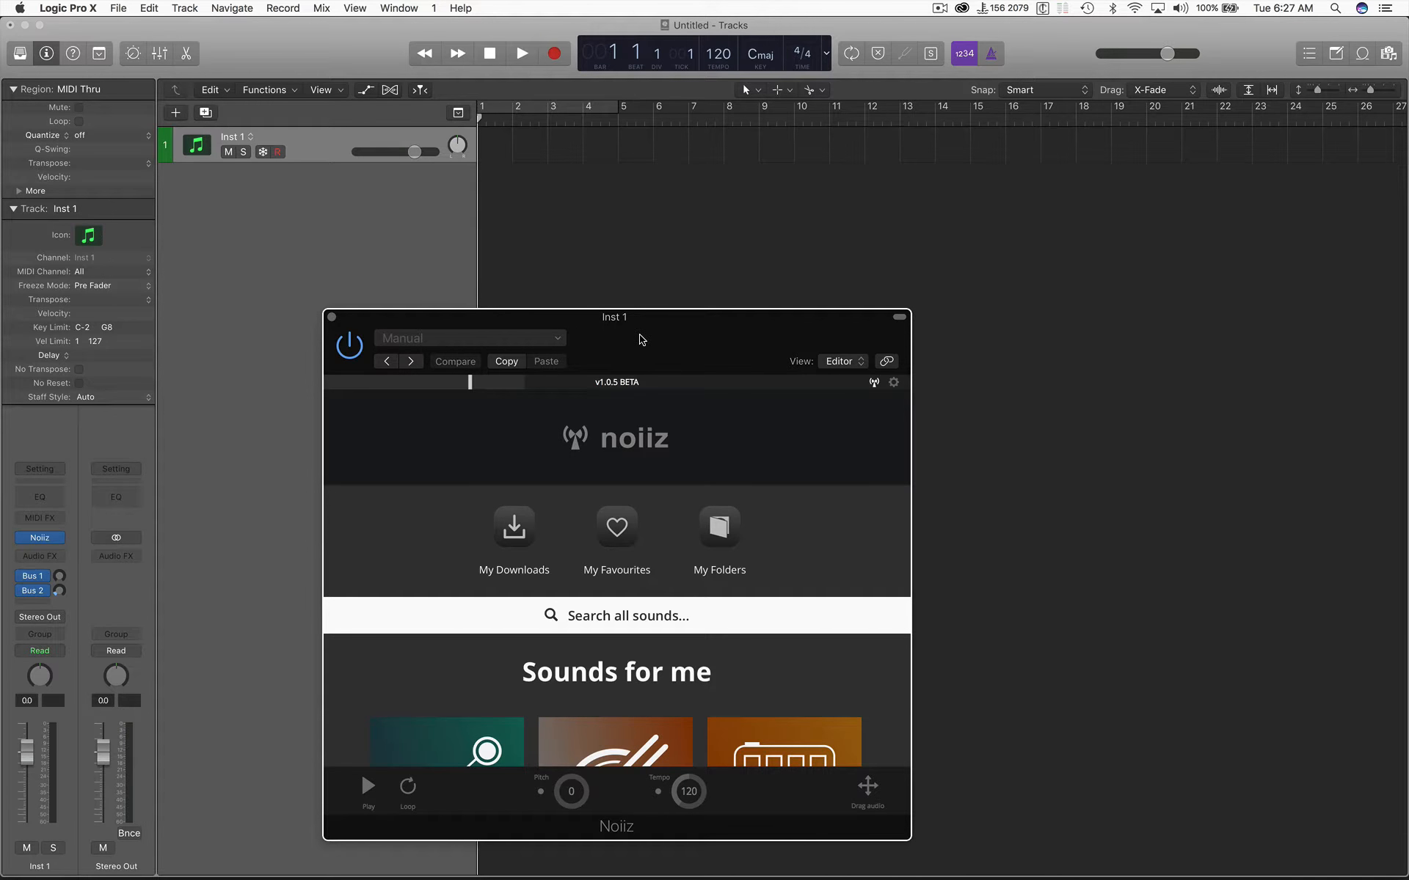
# Look through the Noiiz home page's sound packs, instruments, genres and creators
pyautogui.scroll(-5, 846, 661)
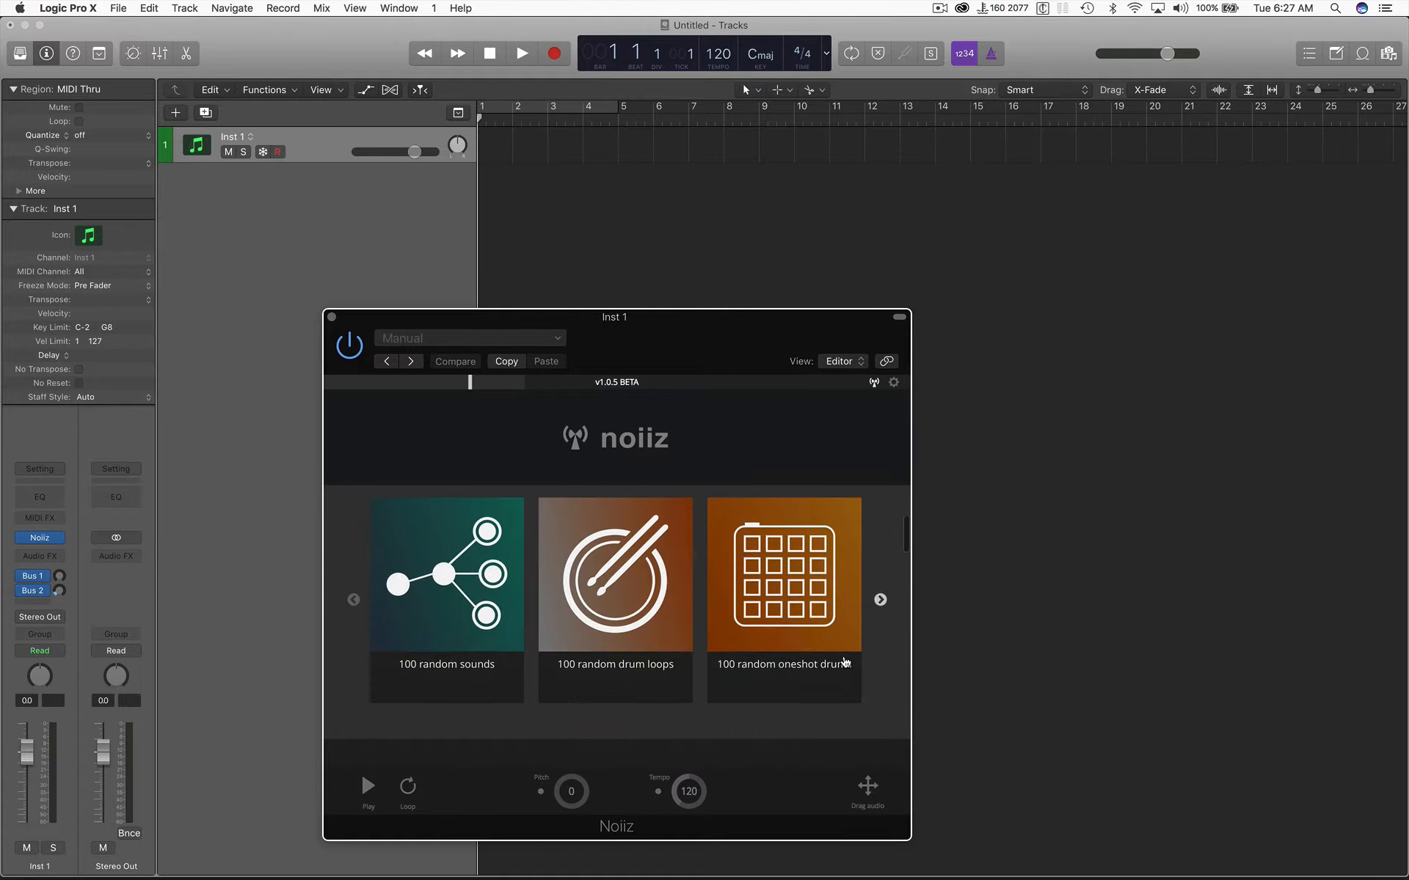
pyautogui.scroll(-8, 846, 661)
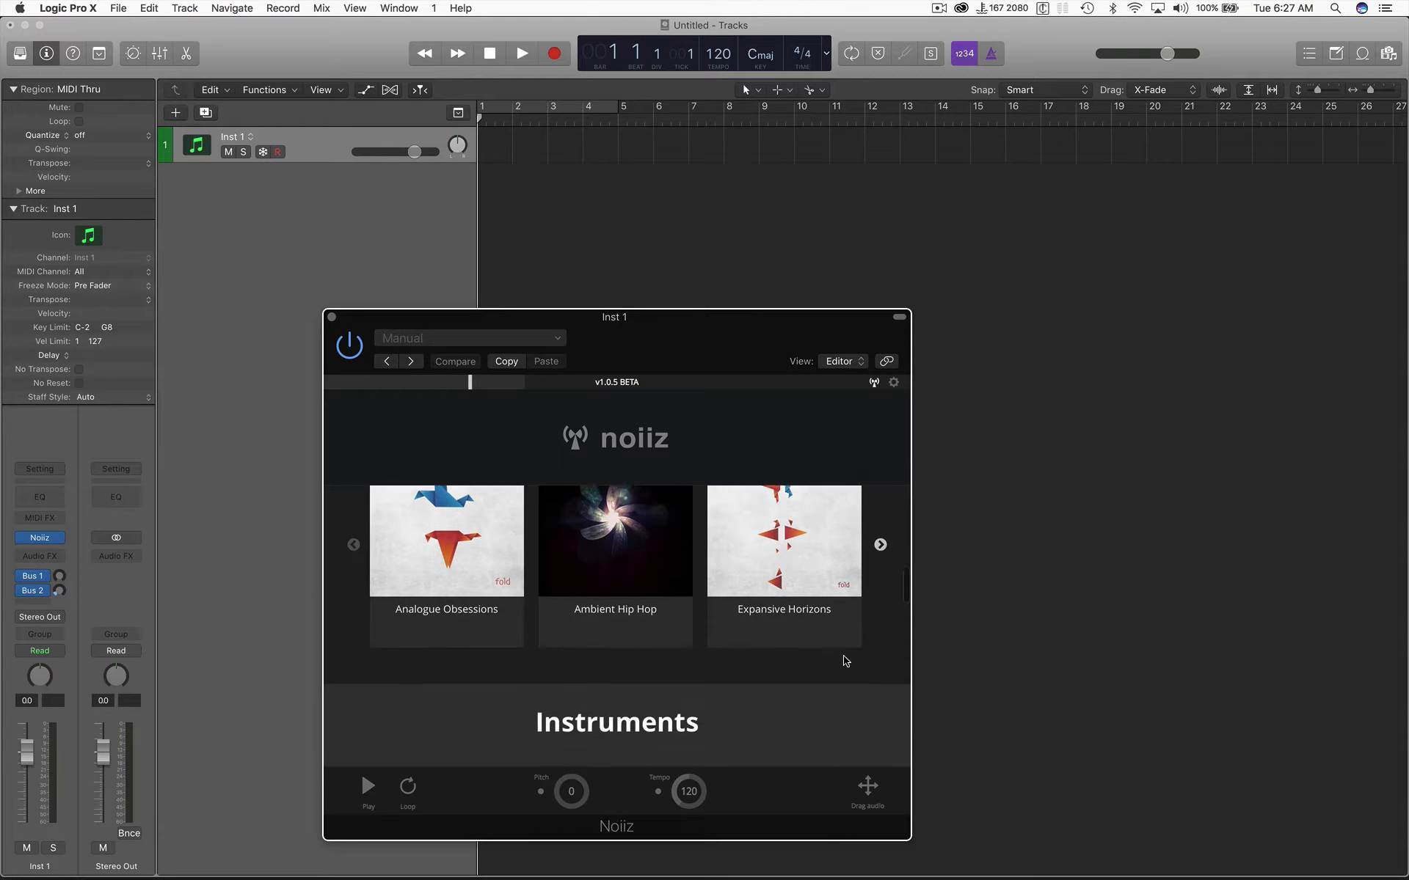
pyautogui.scroll(-8, 845, 661)
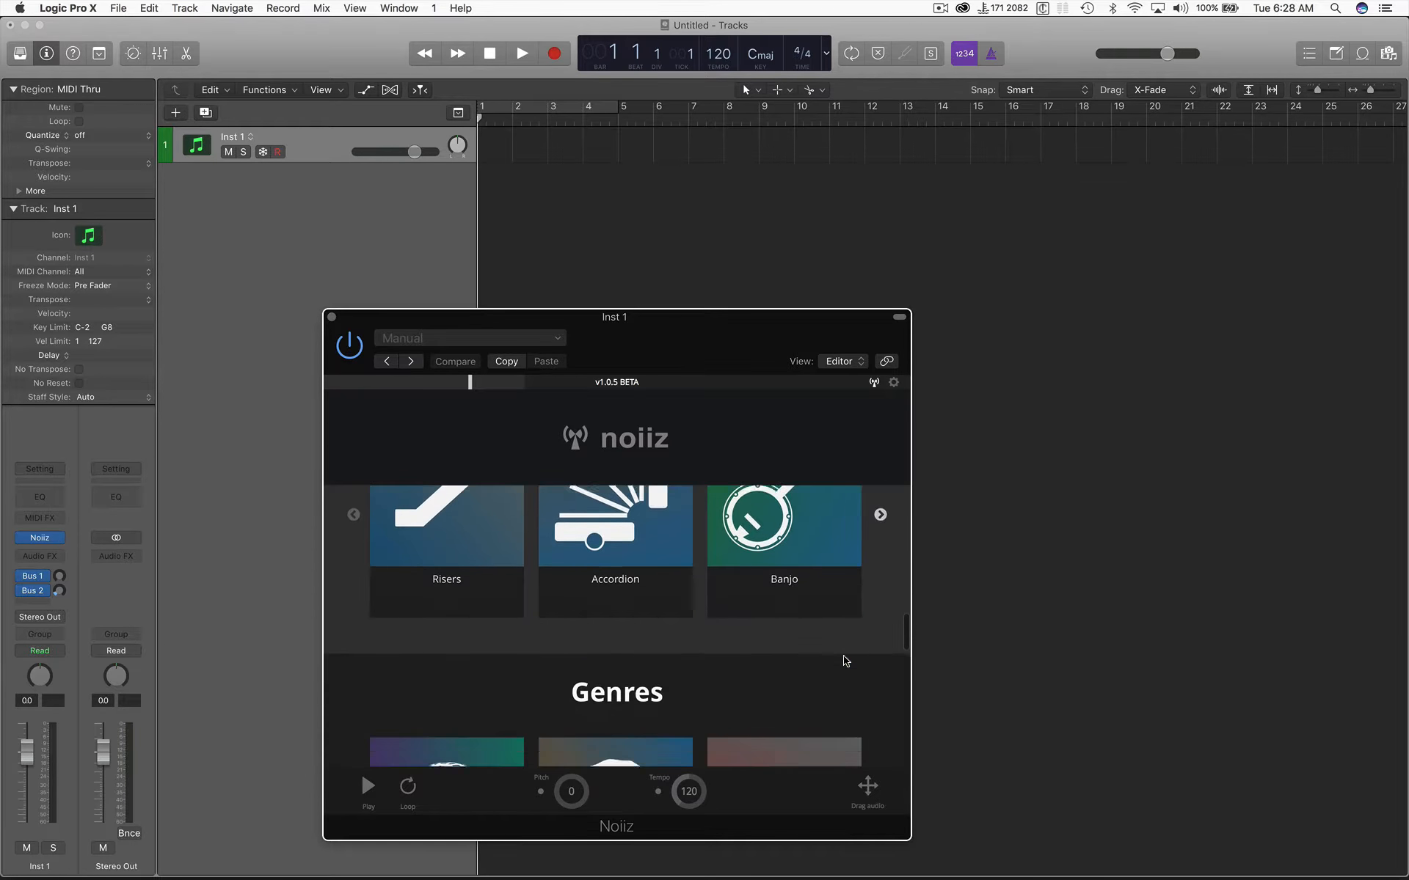
pyautogui.scroll(-10, 846, 661)
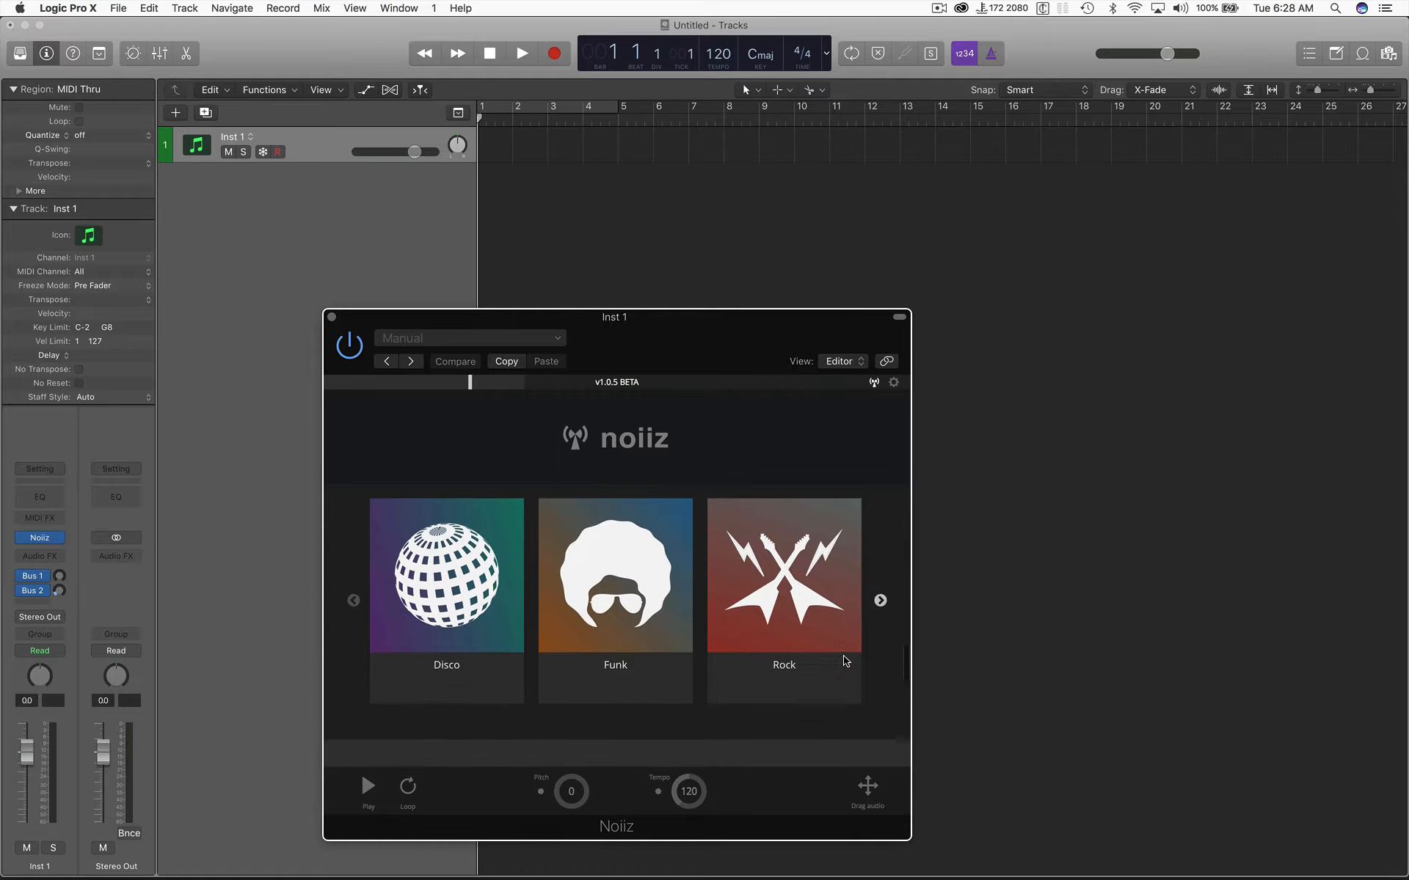
pyautogui.scroll(-12, 846, 661)
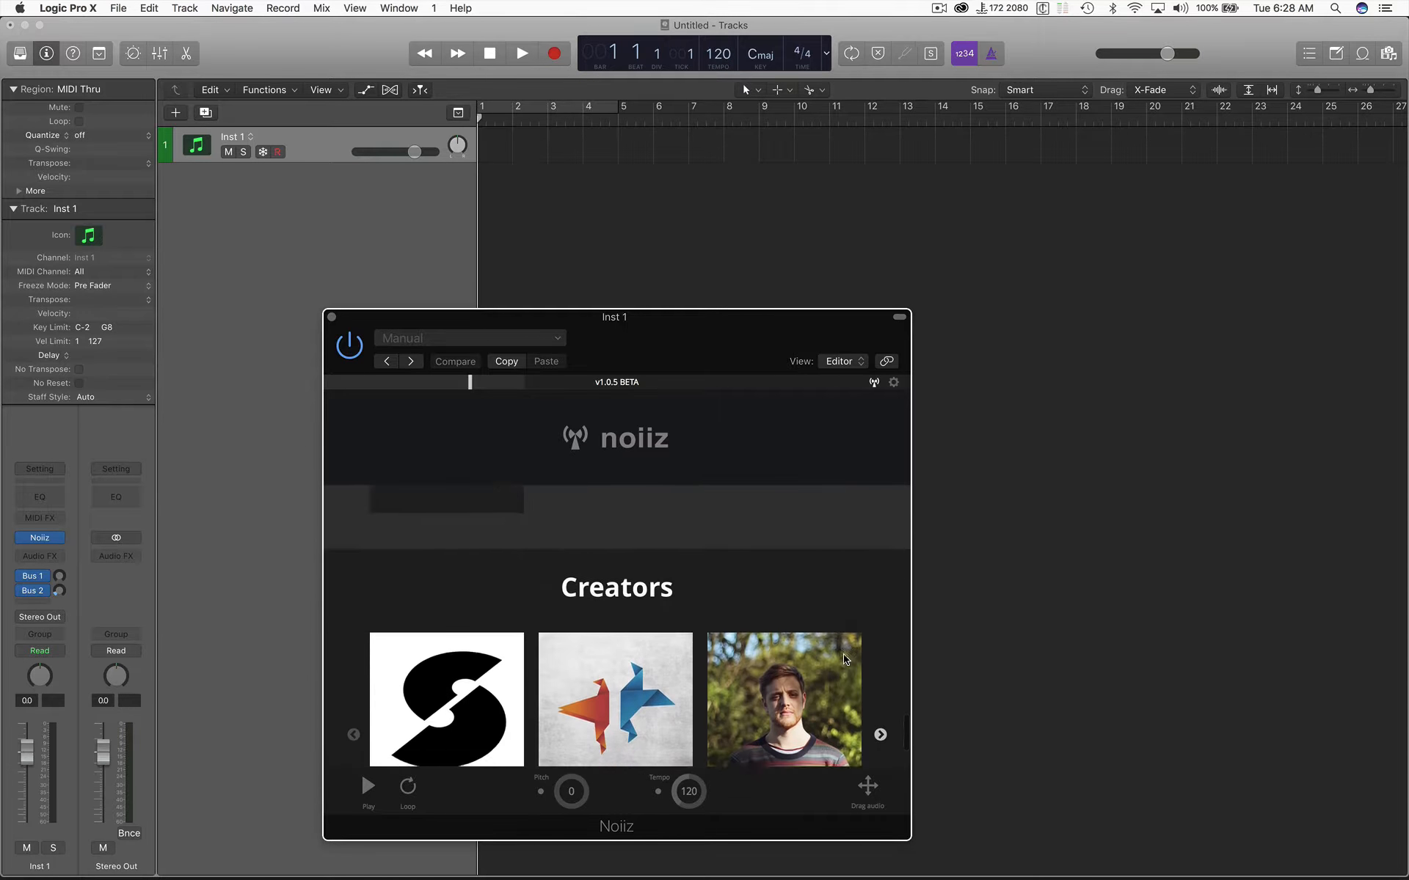
pyautogui.scroll(-2, 846, 661)
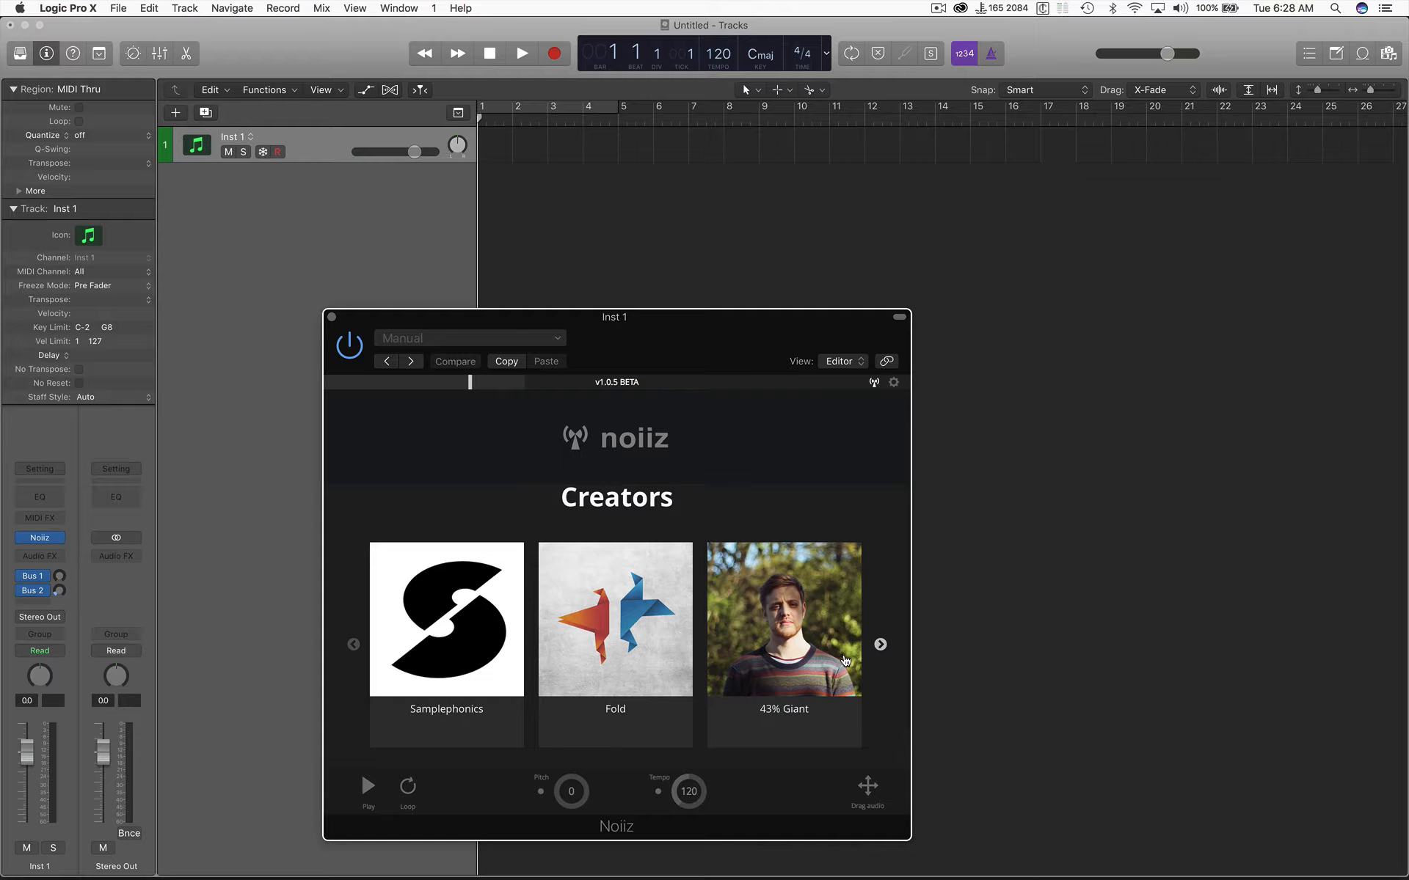
pyautogui.click(879, 646)
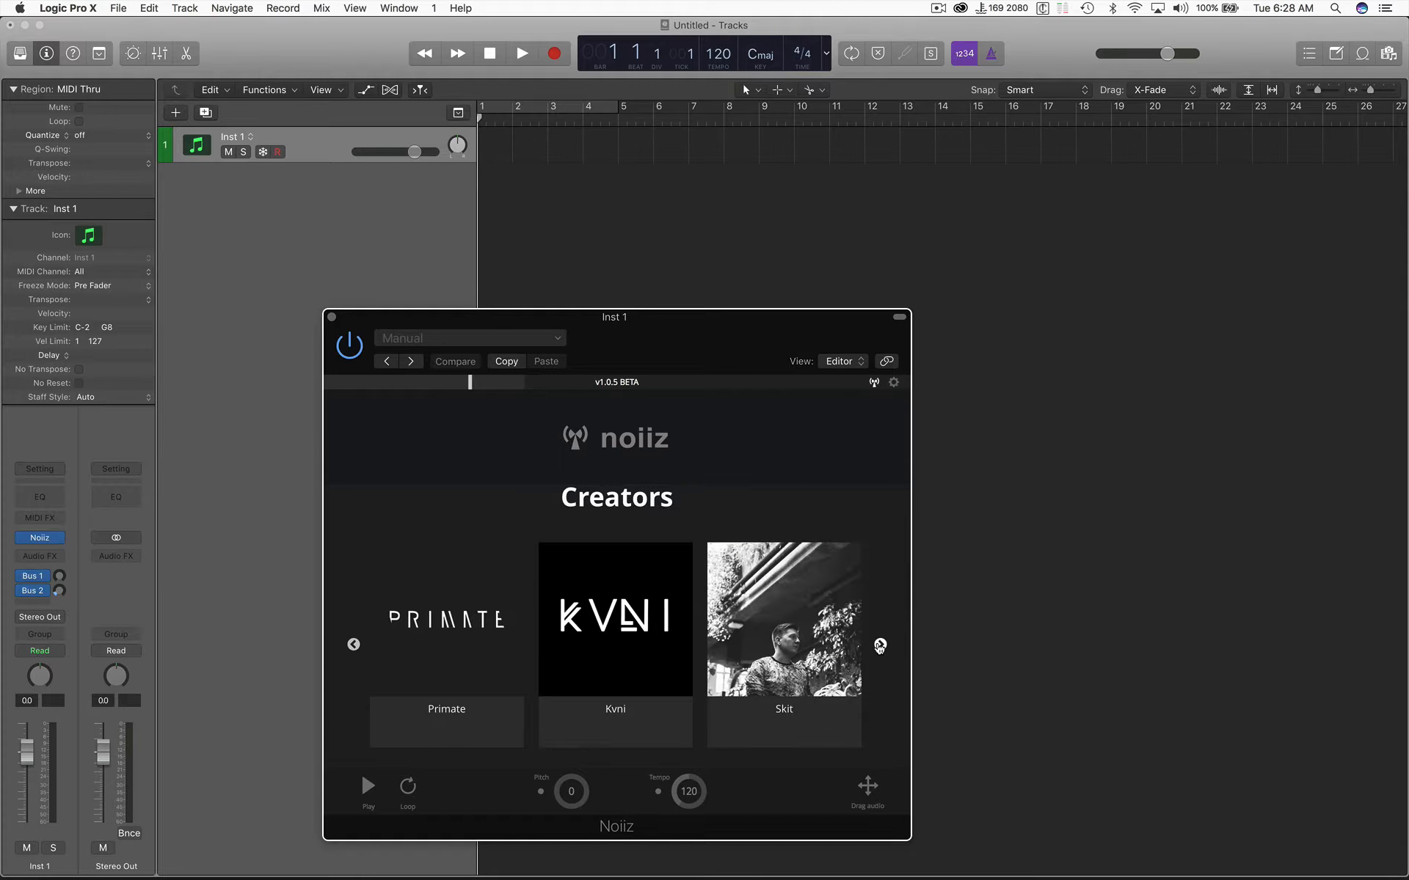
pyautogui.click(879, 646)
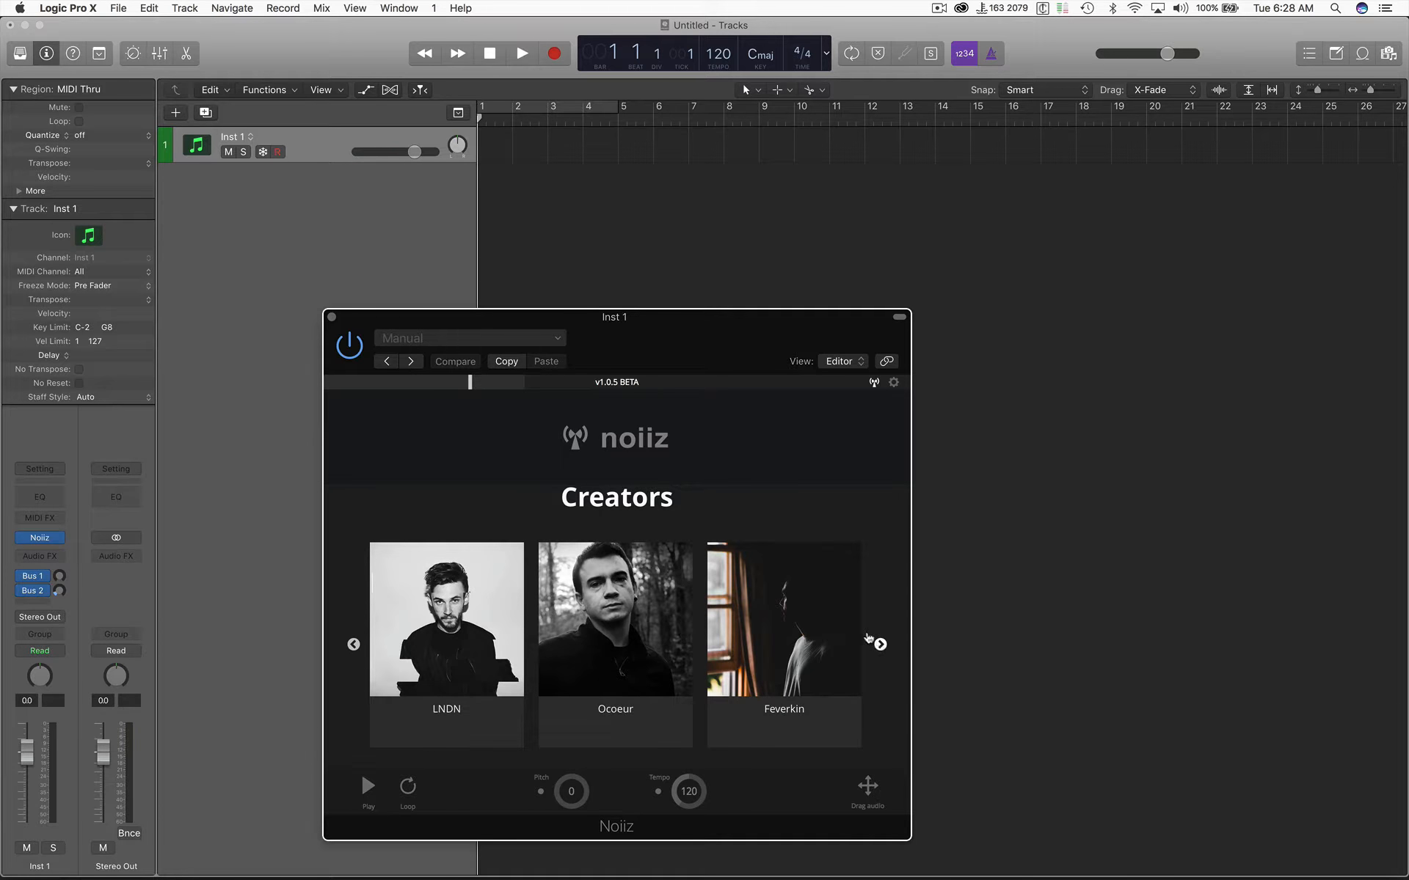
pyautogui.scroll(-10, 879, 645)
pyautogui.click(879, 631)
pyautogui.click(880, 631)
pyautogui.click(879, 631)
pyautogui.click(880, 631)
# Open the Future Bass genre from the full list of Noiiz genres
pyautogui.click(800, 620)
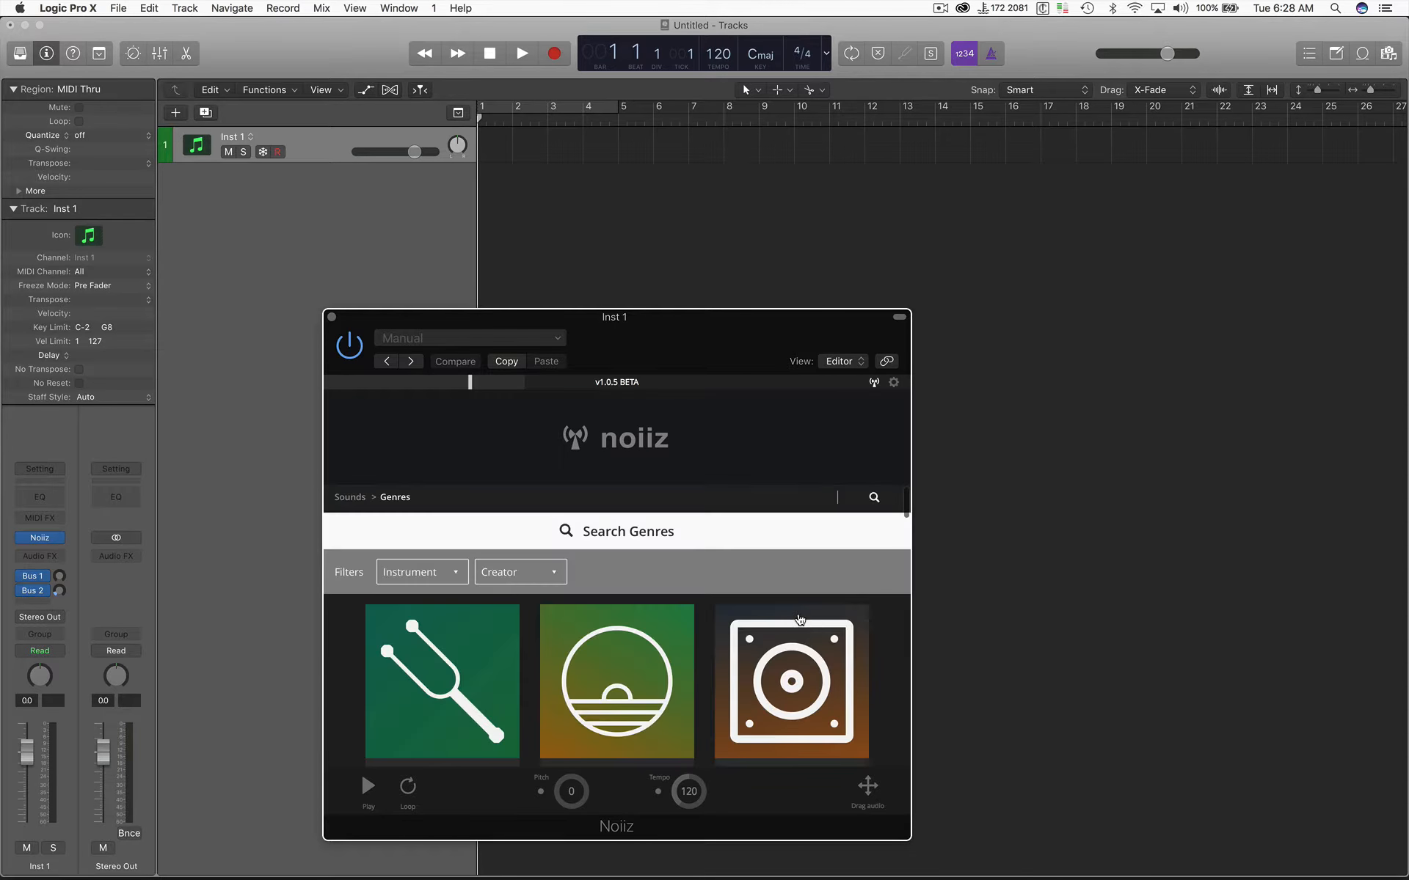
pyautogui.scroll(-15, 631, 628)
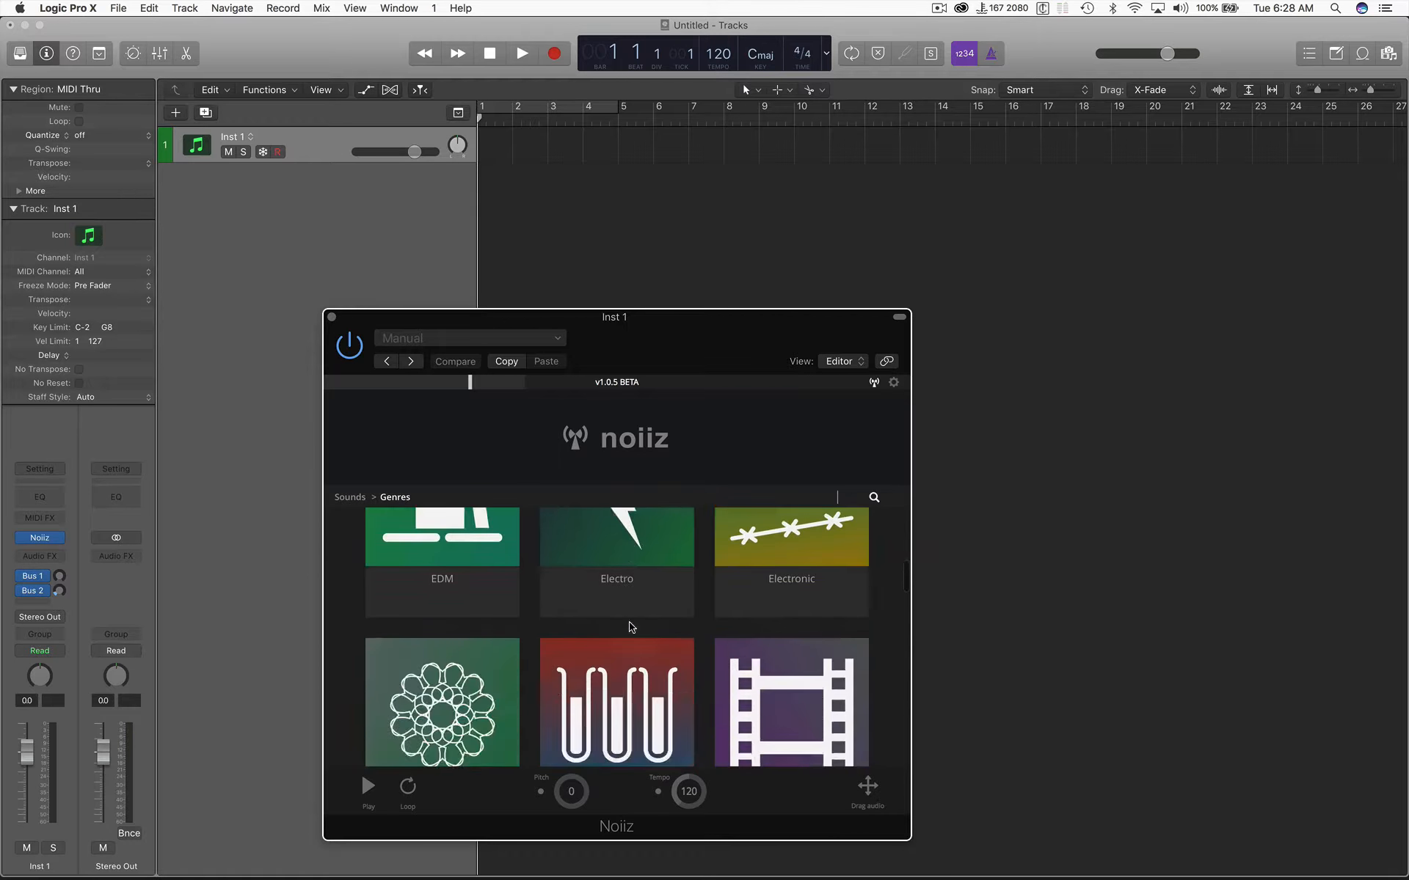
pyautogui.click(631, 628)
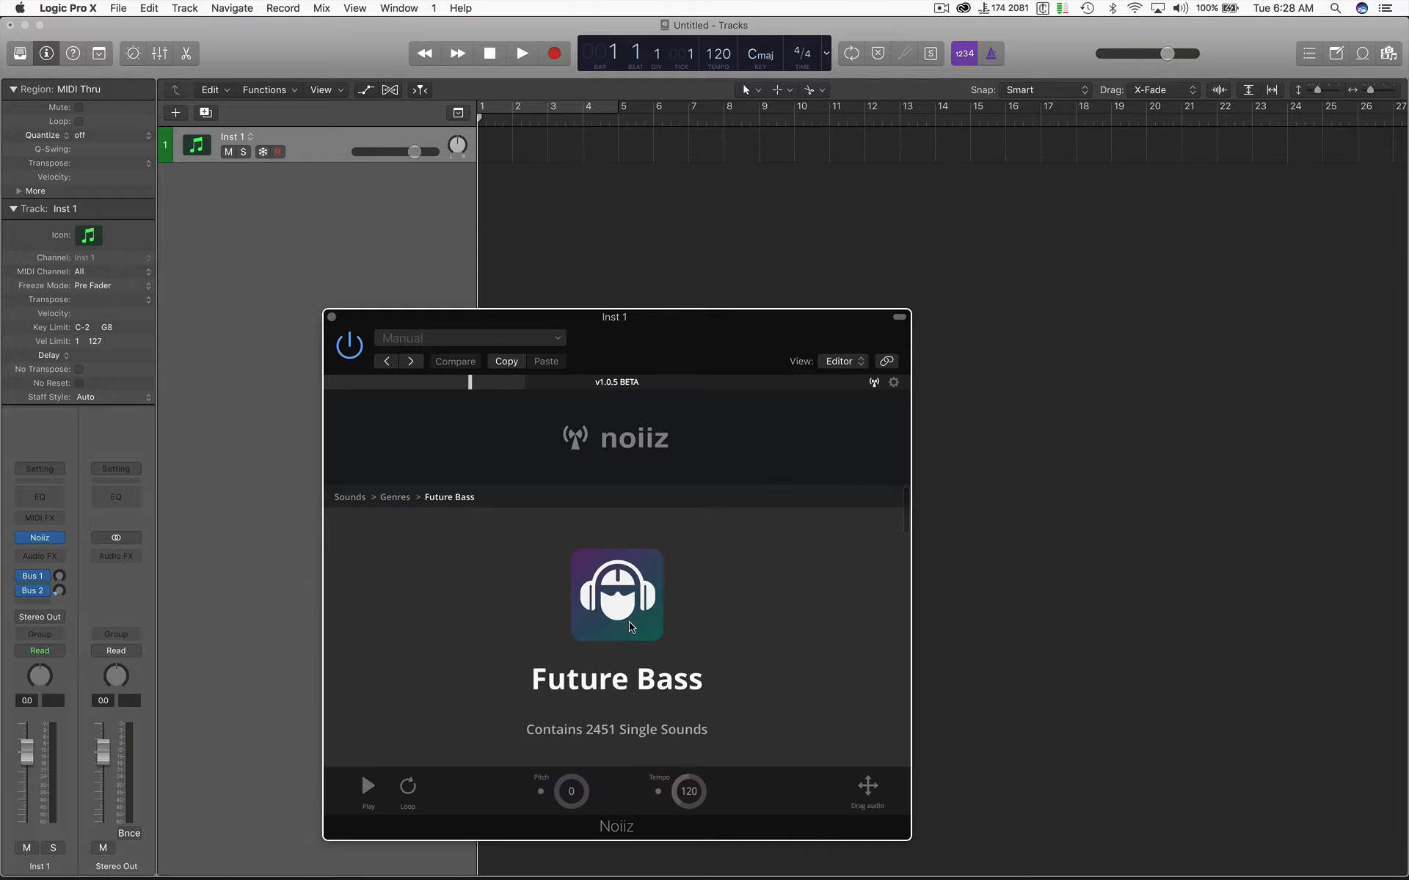
# Filter the Future Bass sounds to the Electronic Beats instrument and sort the results by name
pyautogui.scroll(-5, 631, 628)
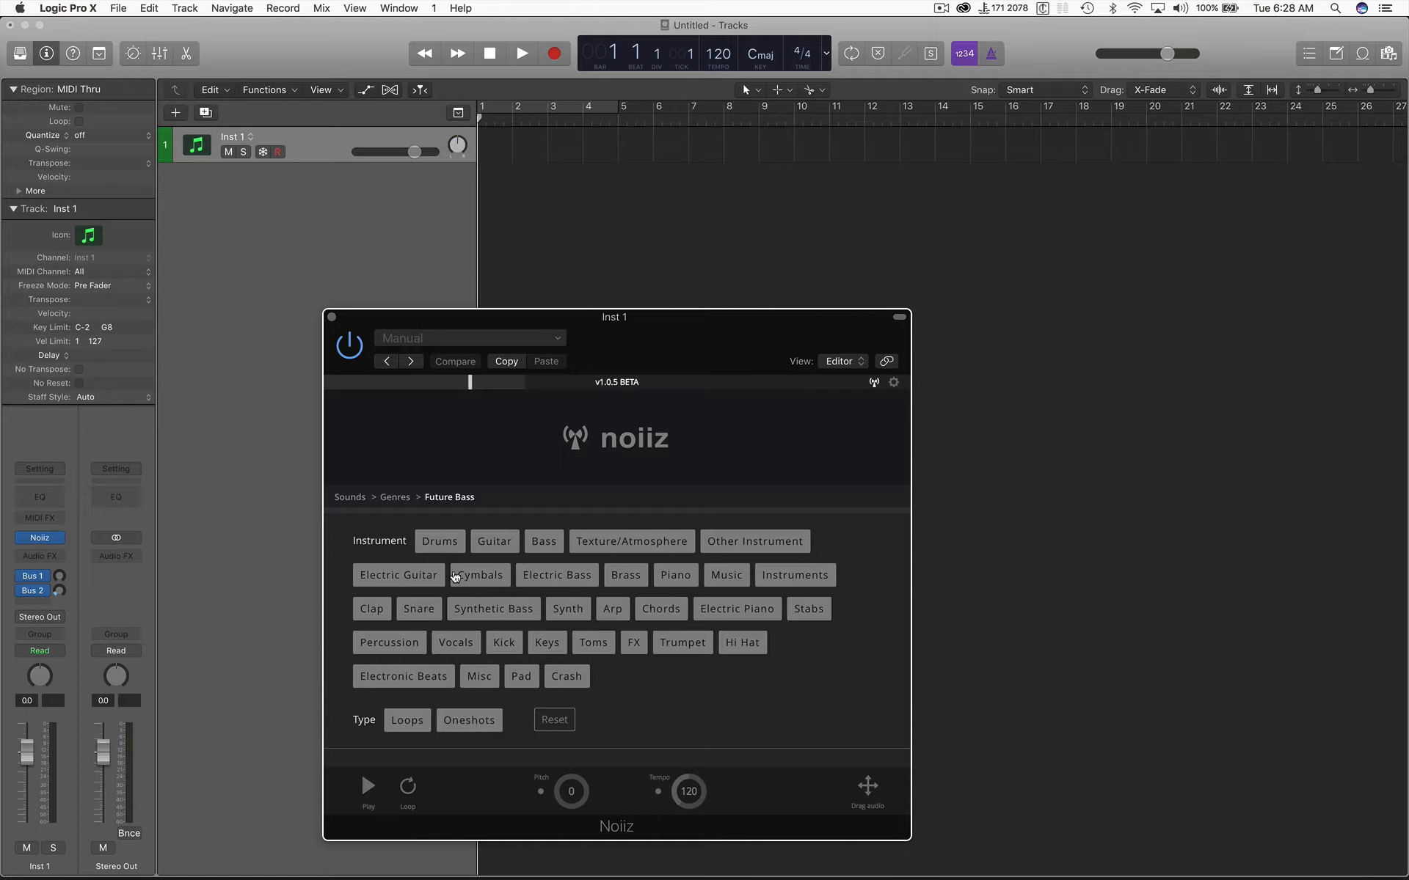
pyautogui.click(406, 674)
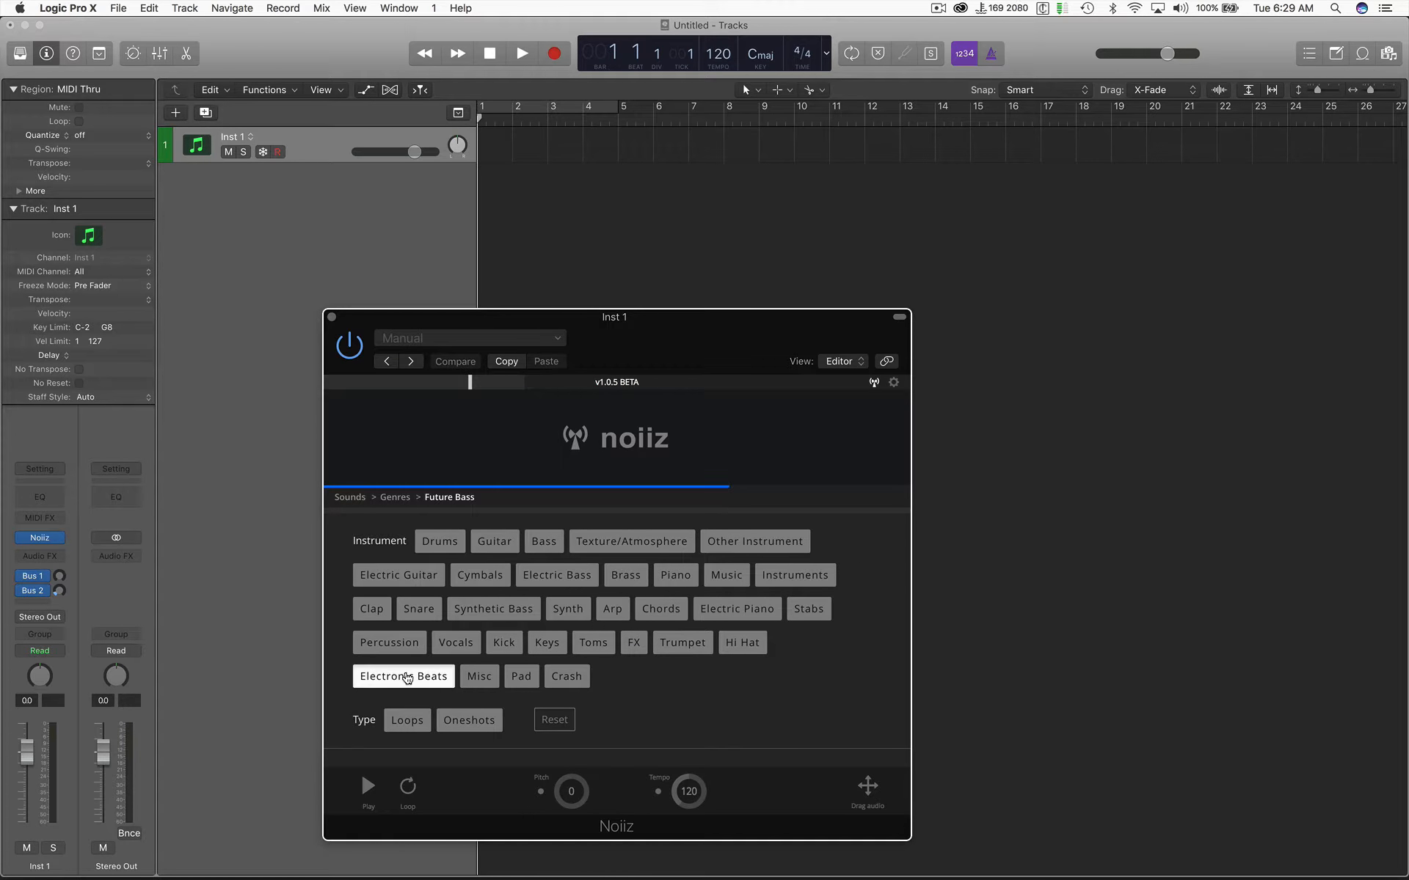
pyautogui.scroll(-2, 689, 683)
pyautogui.scroll(-2, 690, 683)
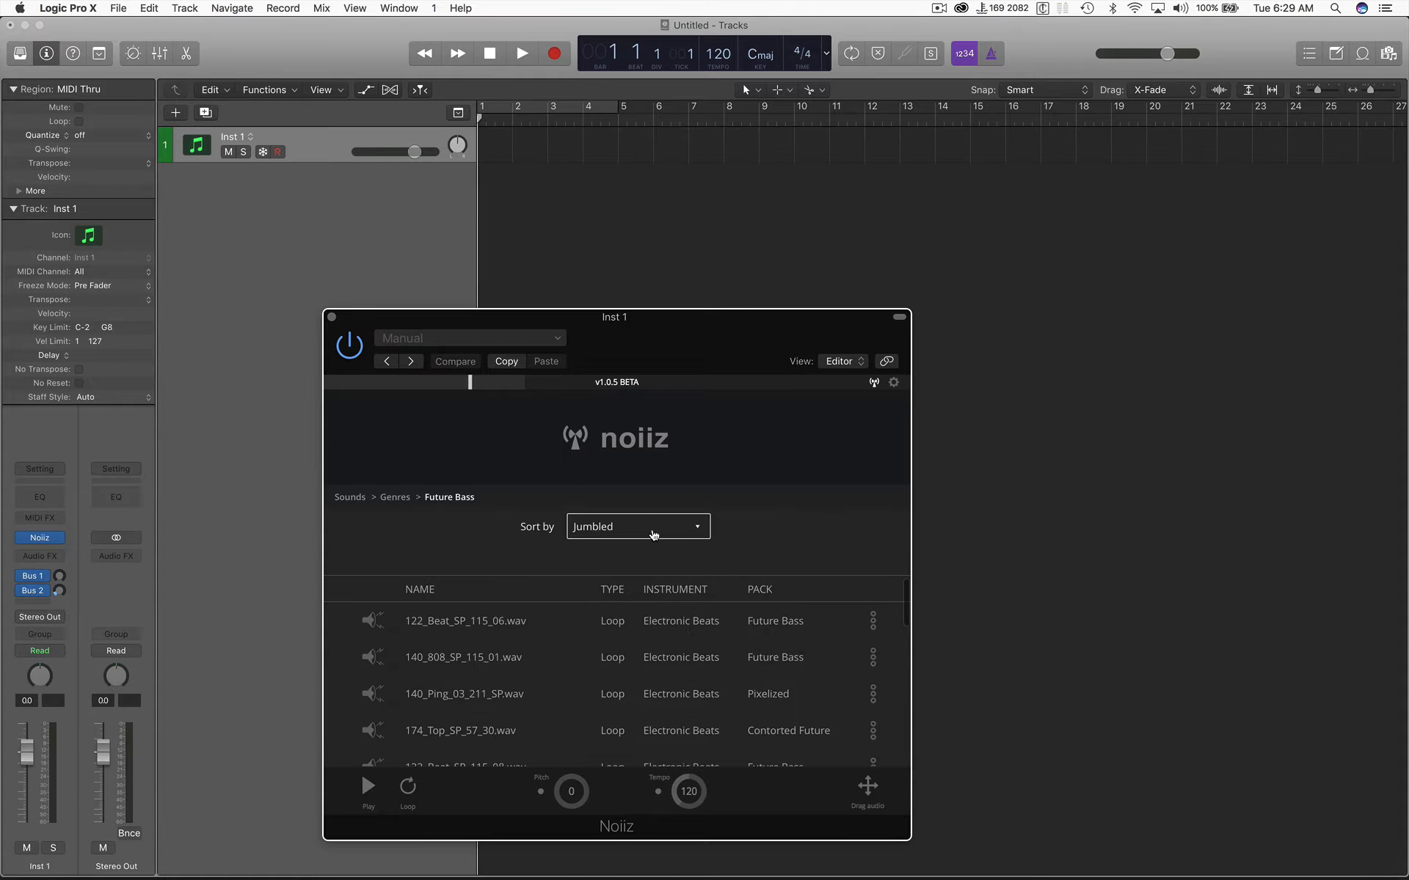
pyautogui.click(653, 528)
pyautogui.click(616, 639)
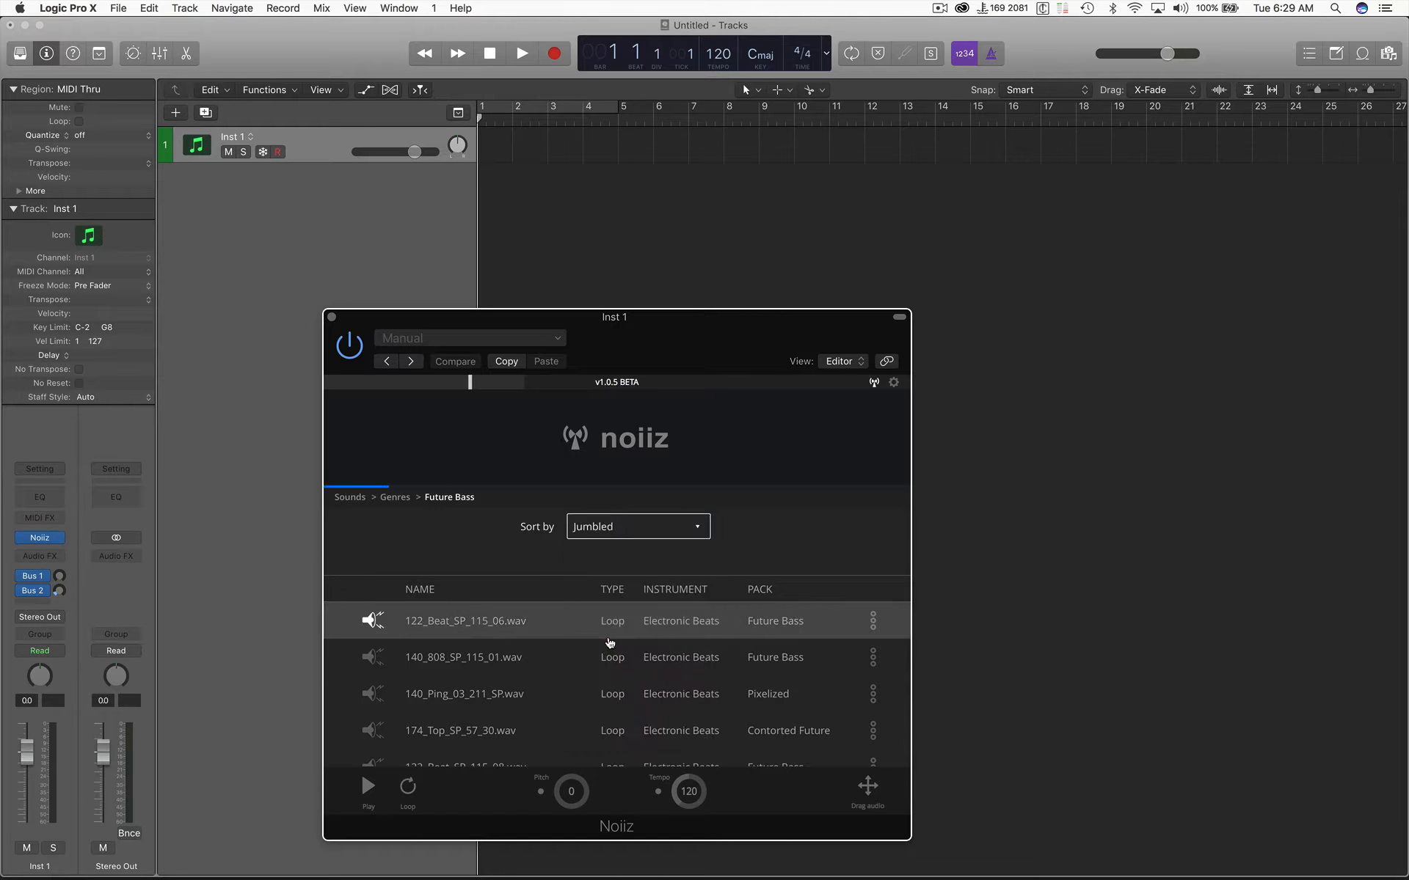
# Find 140_Beat_SP_115_06.wav in the results and preview it with looped playback enabled
pyautogui.scroll(-3, 609, 642)
pyautogui.scroll(-10, 609, 642)
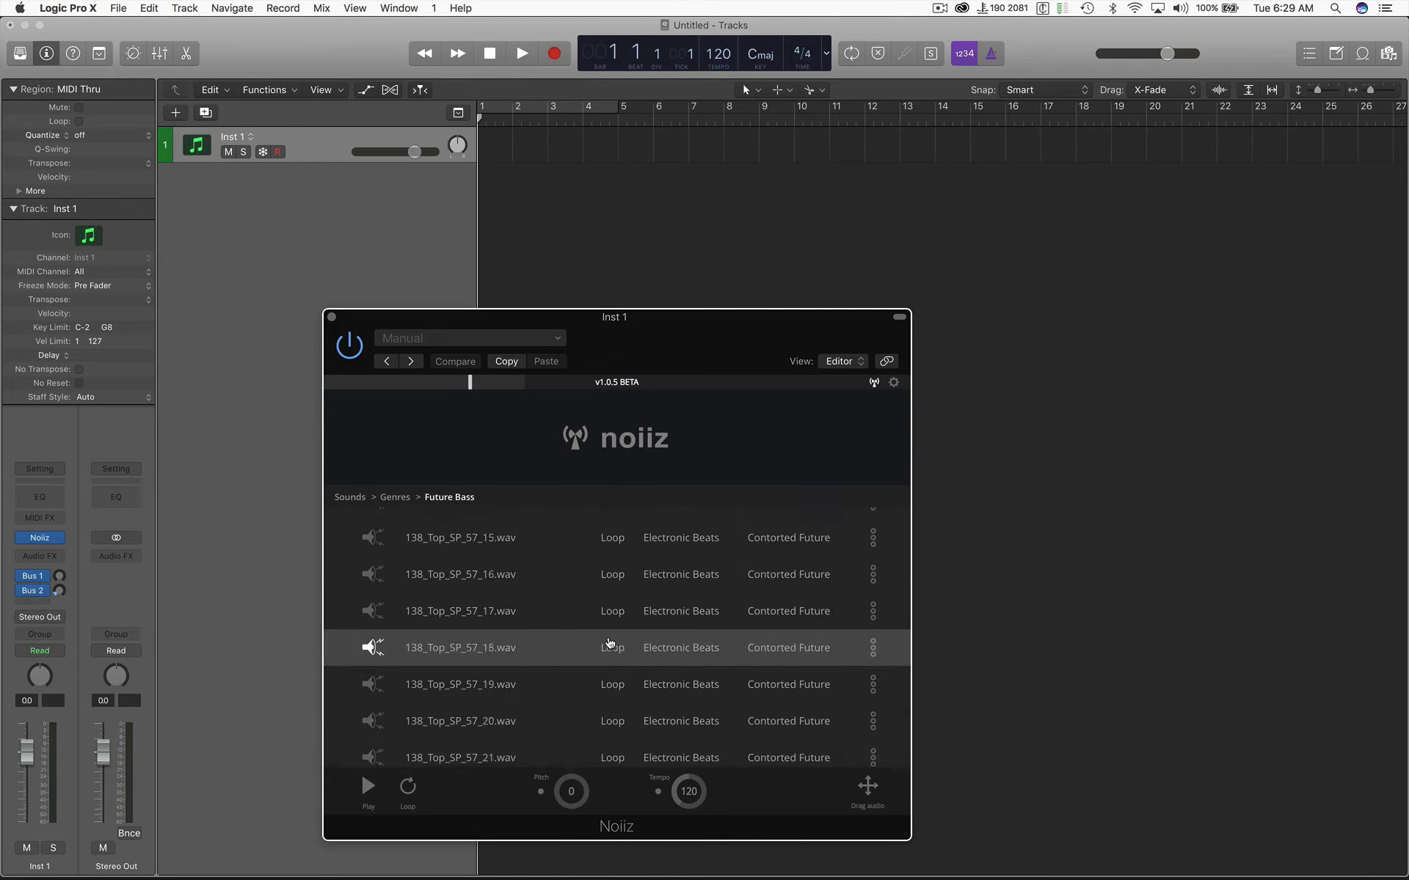
pyautogui.click(477, 697)
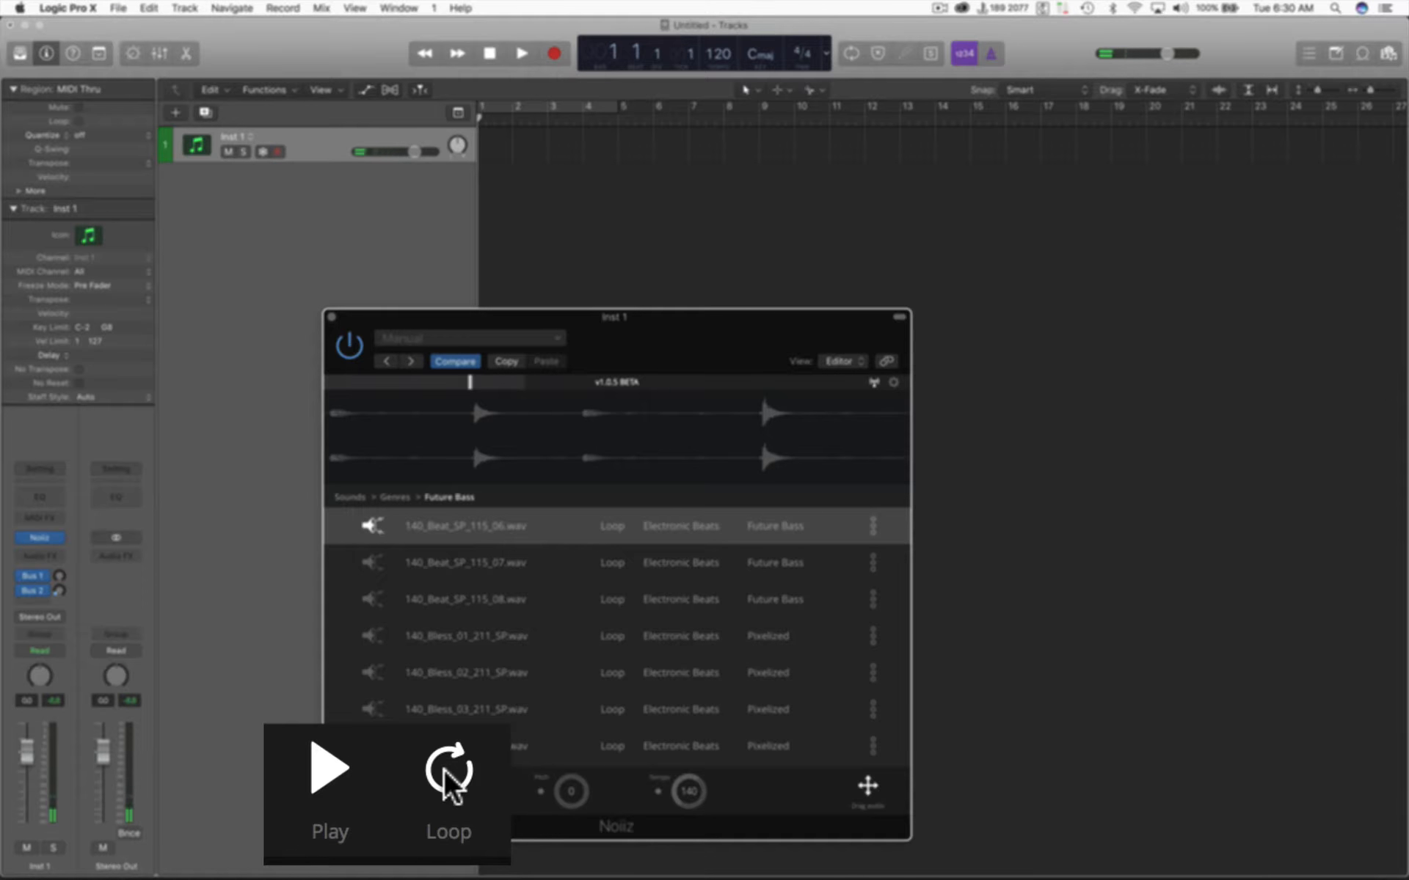
pyautogui.click(367, 787)
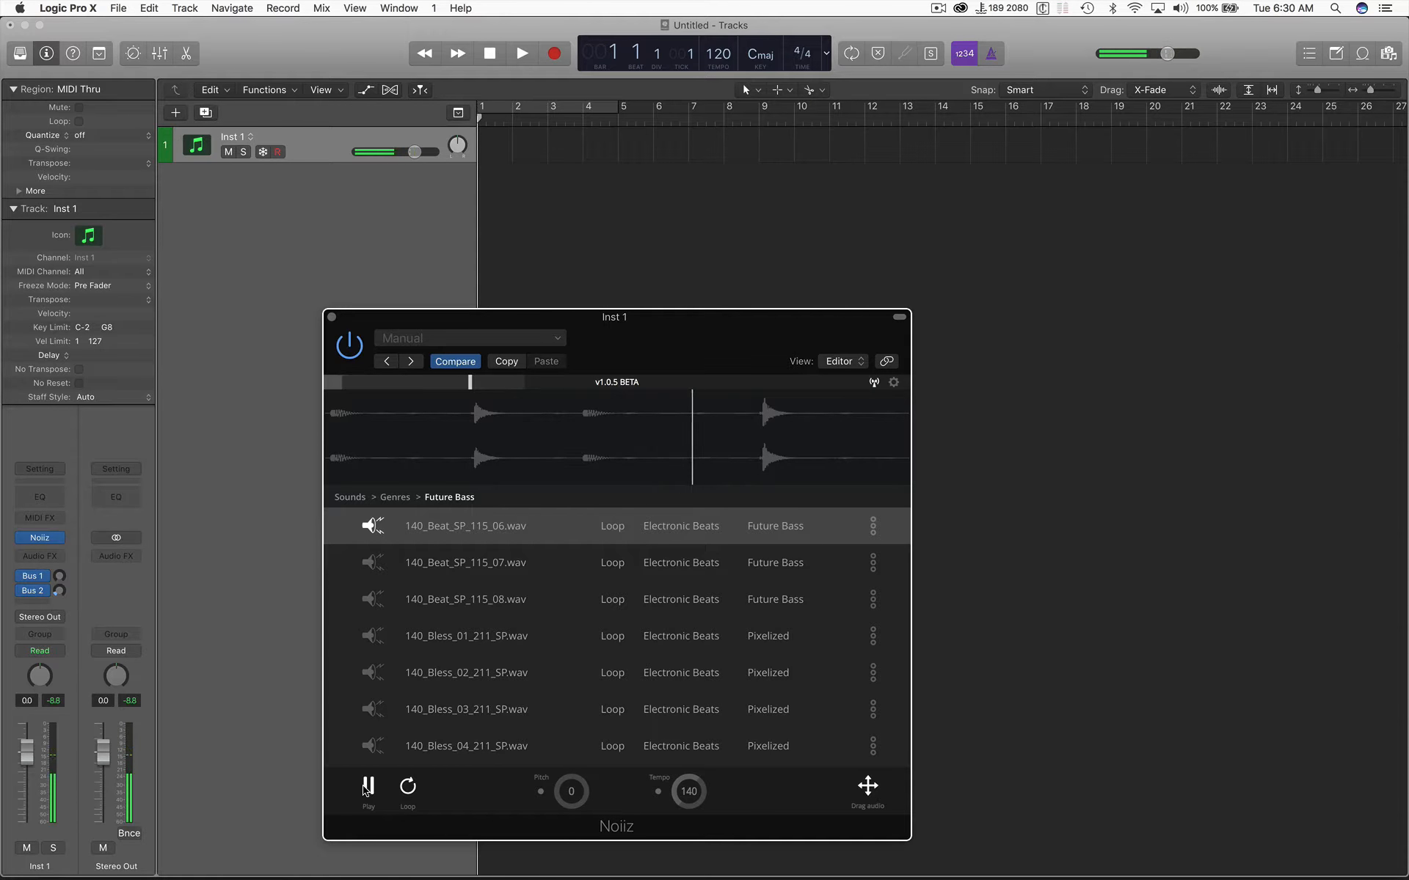
# Set the project tempo to 130, enable Noiiz tempo adjustment at 130 for the previewed loop, and stop the preview
pyautogui.click(724, 59)
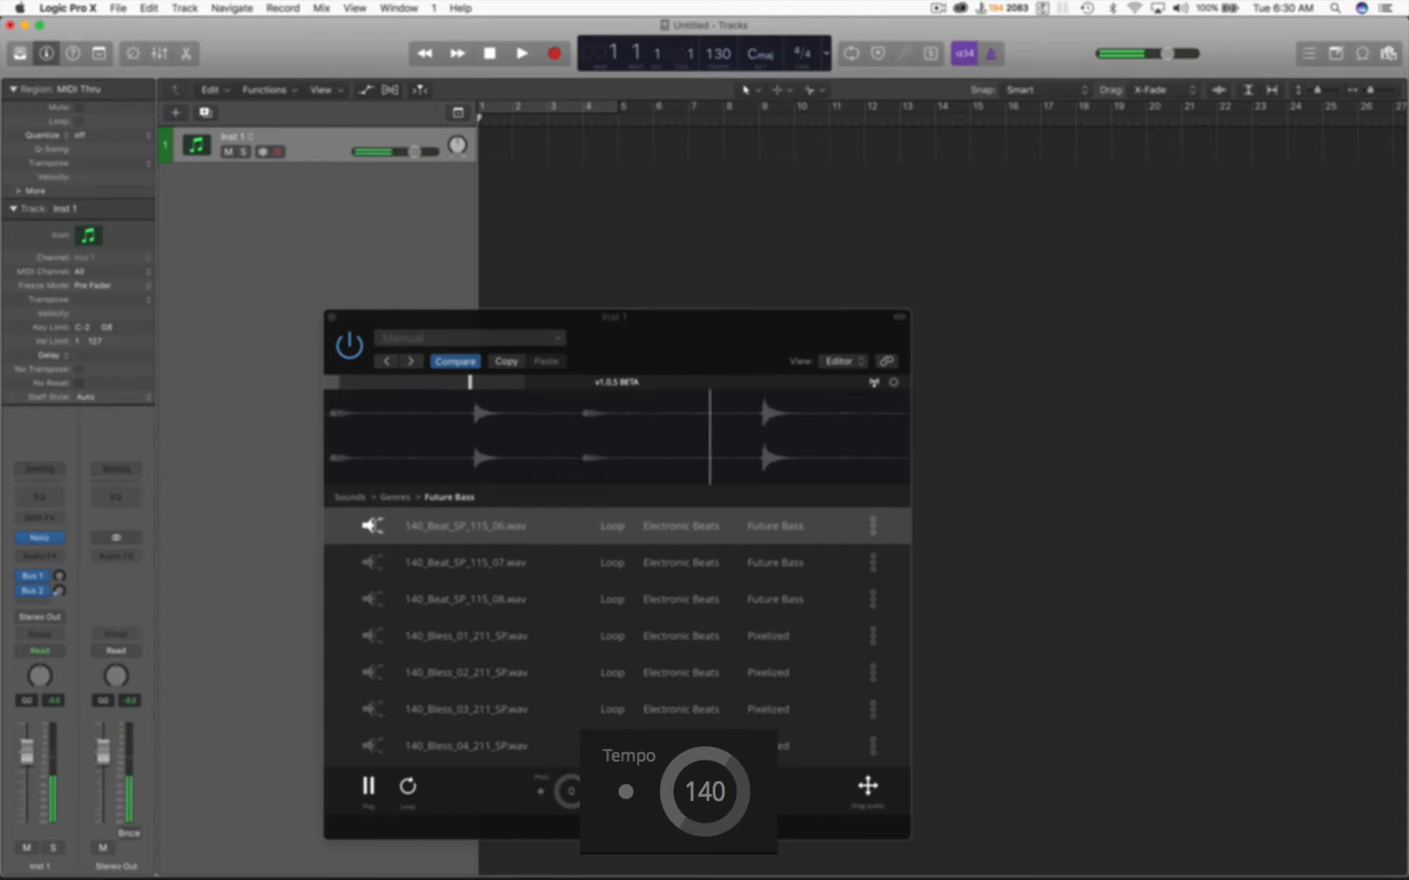
pyautogui.click(622, 791)
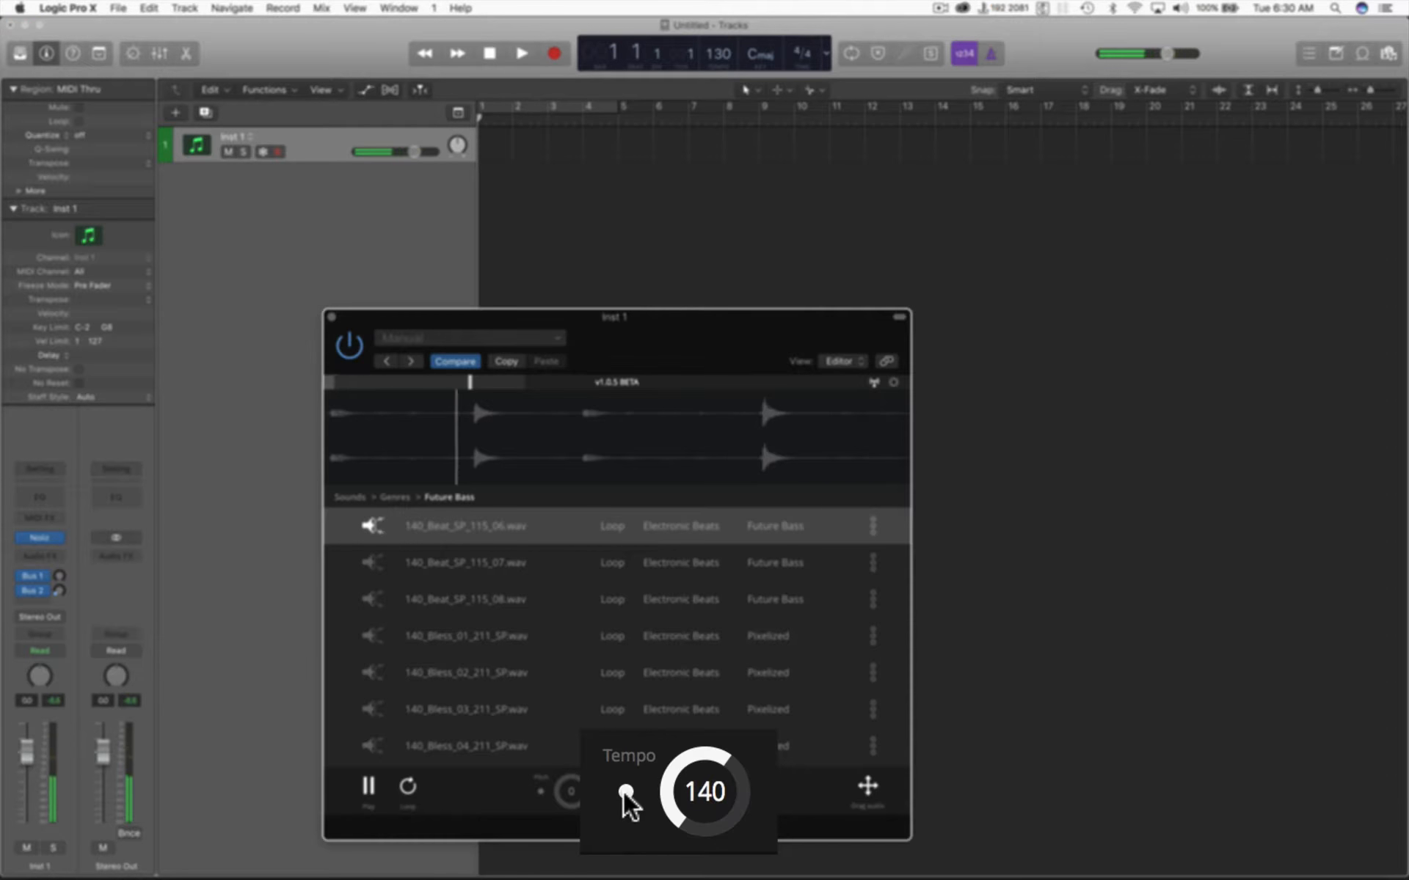
pyautogui.moveTo(702, 785); pyautogui.dragTo(701, 816)
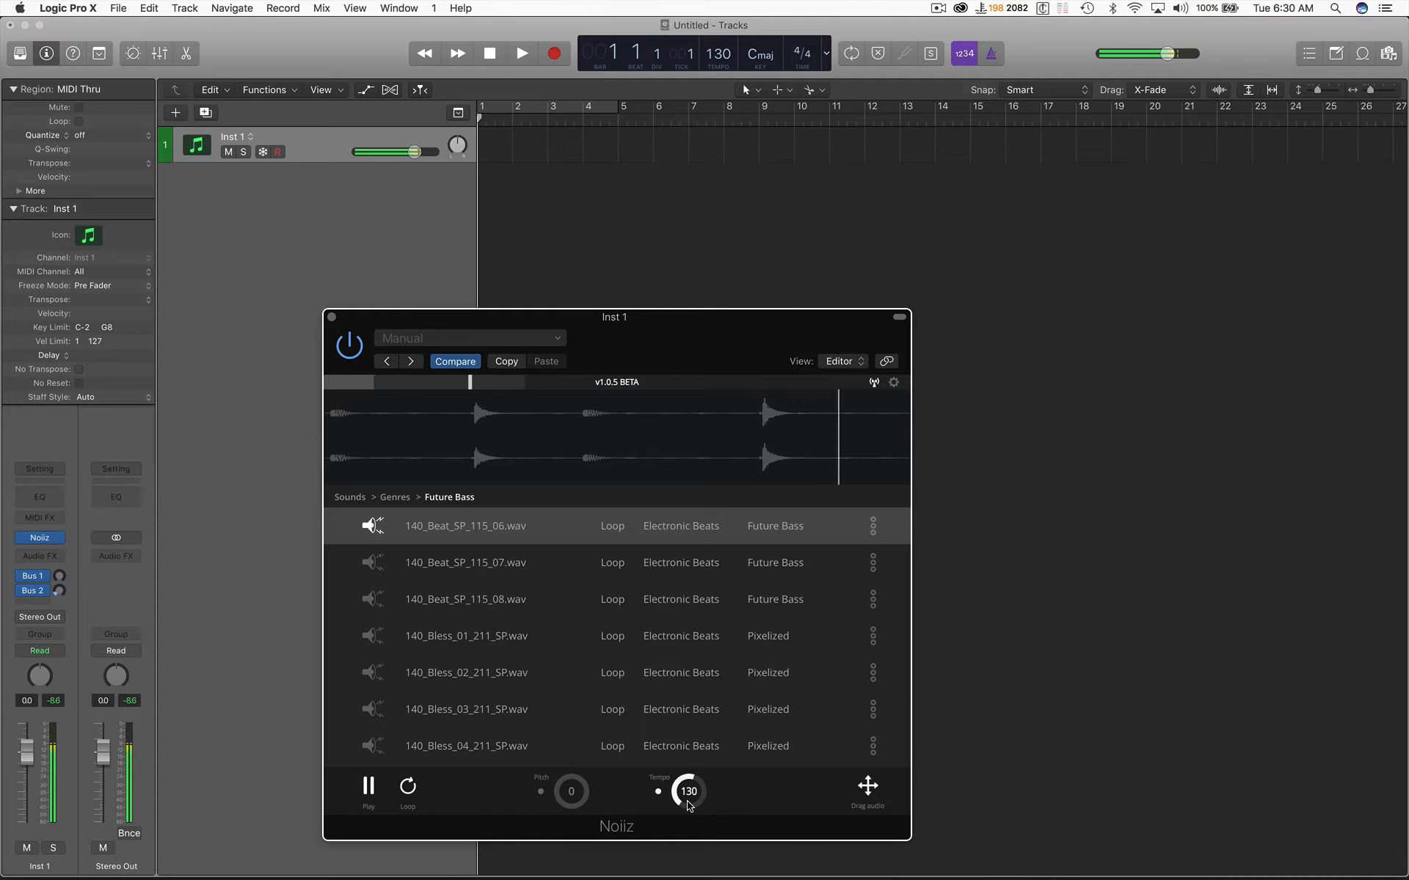
pyautogui.click(366, 787)
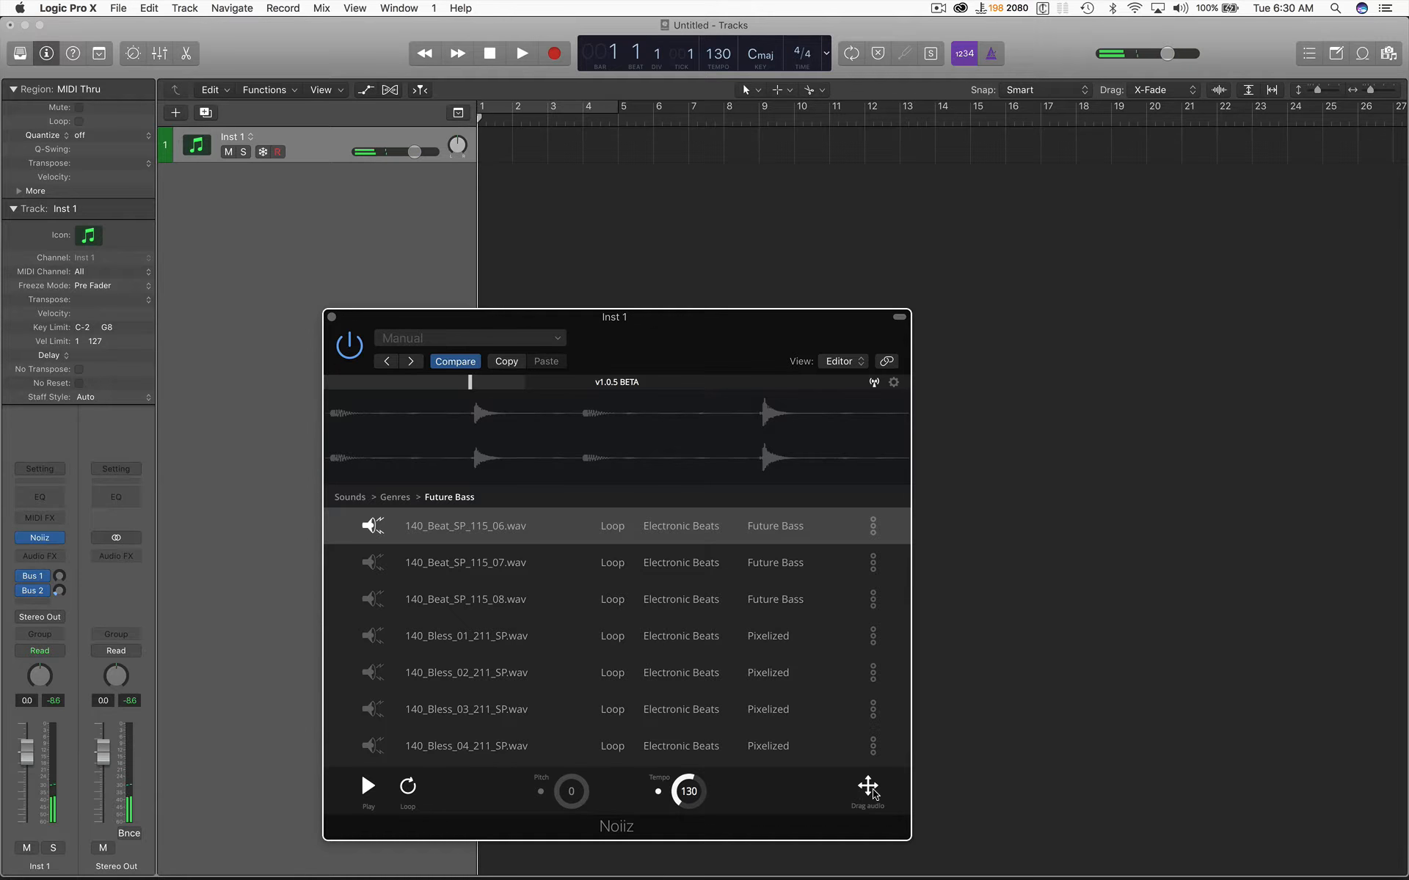
# Place the 130 BPM beat on a new audio track from bar 1, looped to bar 9, and set the cycle range to bars 1 to 9
pyautogui.moveTo(869, 787); pyautogui.dragTo(766, 180)
pyautogui.click(620, 107)
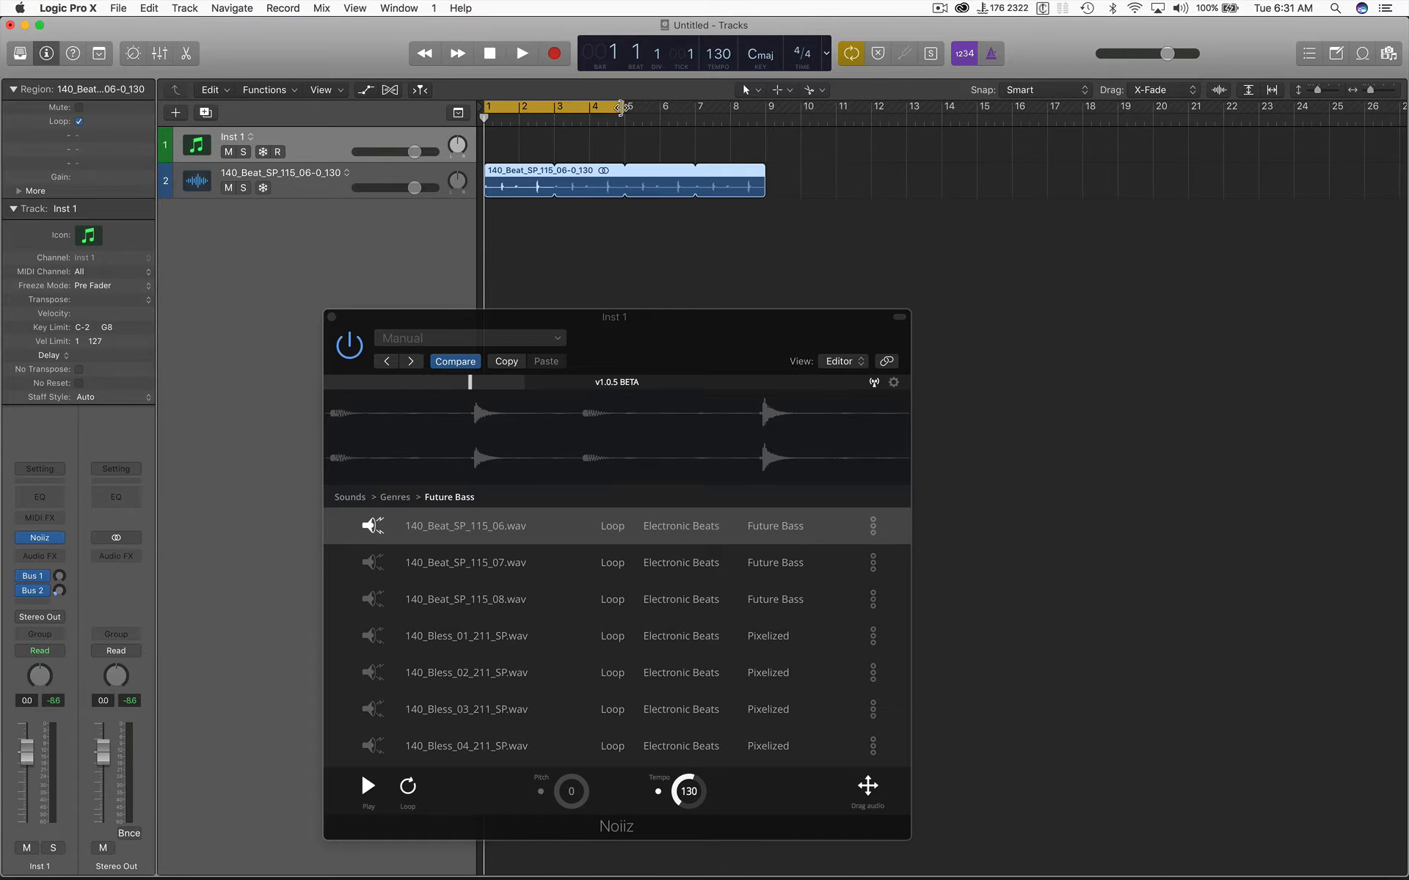
pyautogui.moveTo(620, 108); pyautogui.dragTo(765, 109)
# Play back the beat briefly and lower its audio track's volume to about -4.6 dB
pyautogui.press('space')
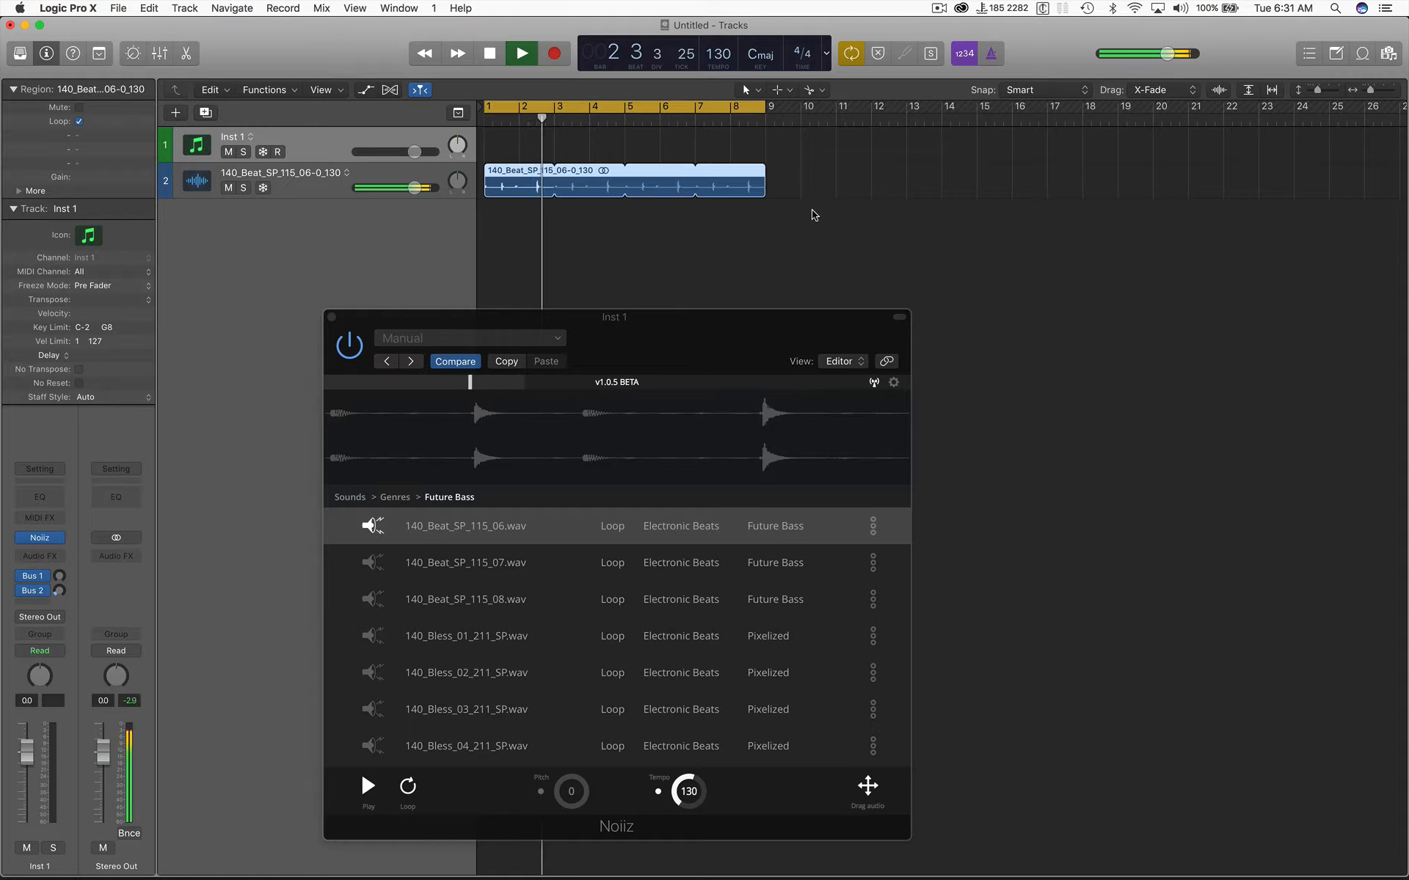
pyautogui.press('space')
pyautogui.moveTo(415, 189); pyautogui.dragTo(398, 190)
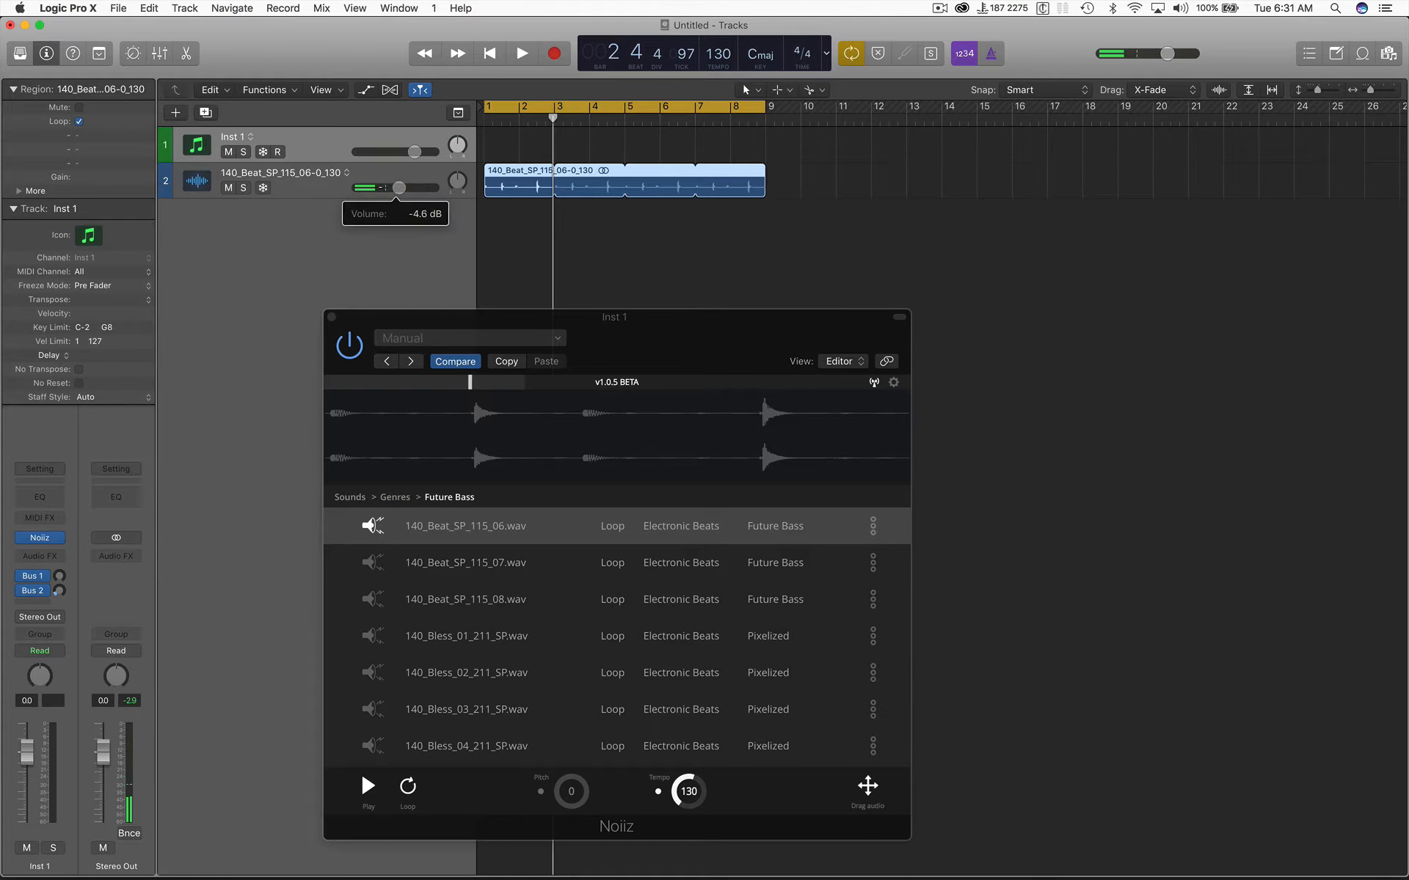
# Browse the Future Bass loops and preview 140_Cong_02_211_SP.wav and 140_Finish_09_211_SP.wav at 130 BPM
pyautogui.click(679, 334)
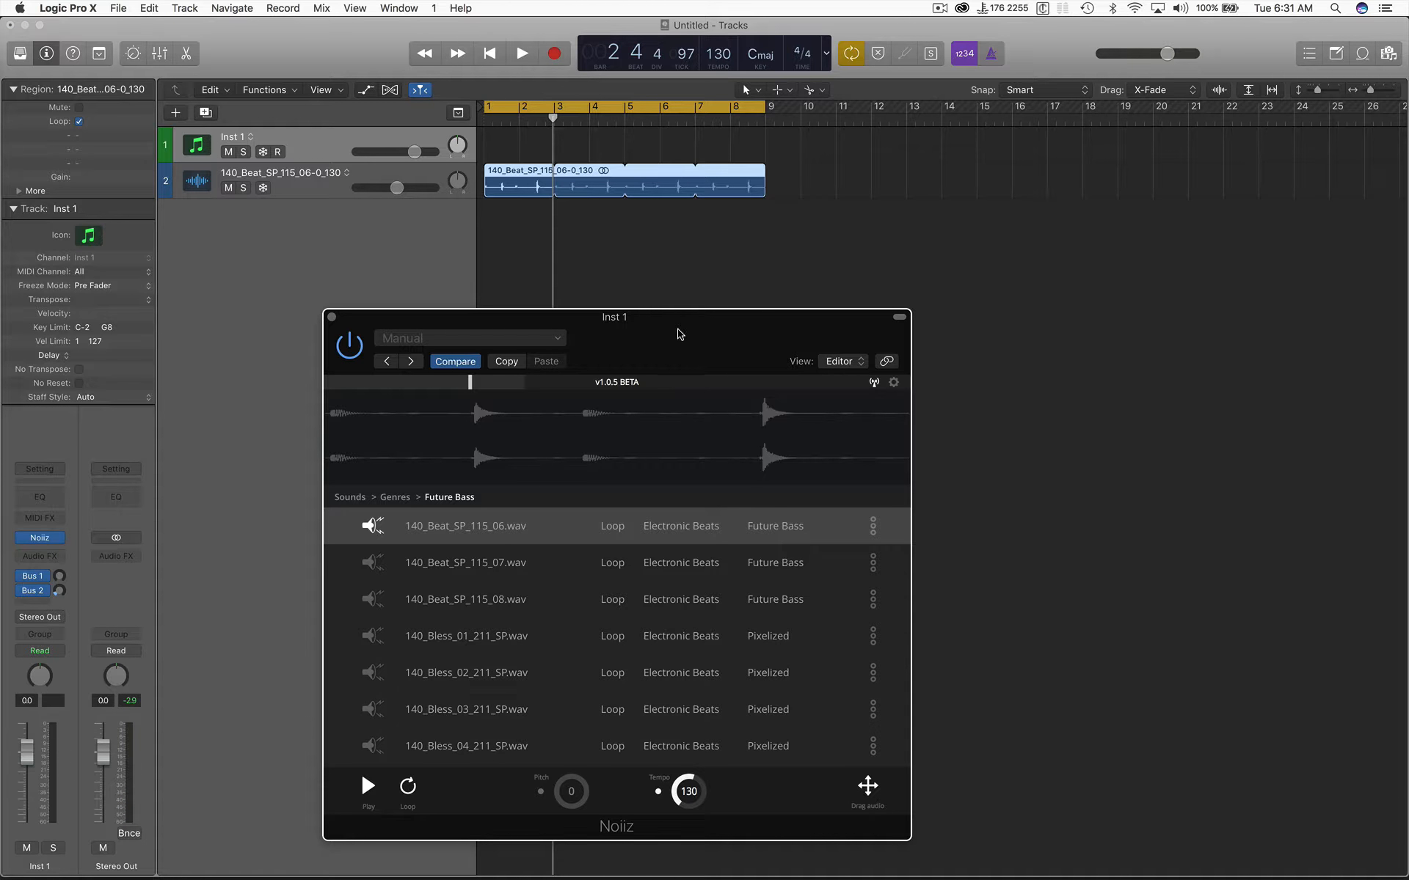
pyautogui.scroll(-10, 569, 607)
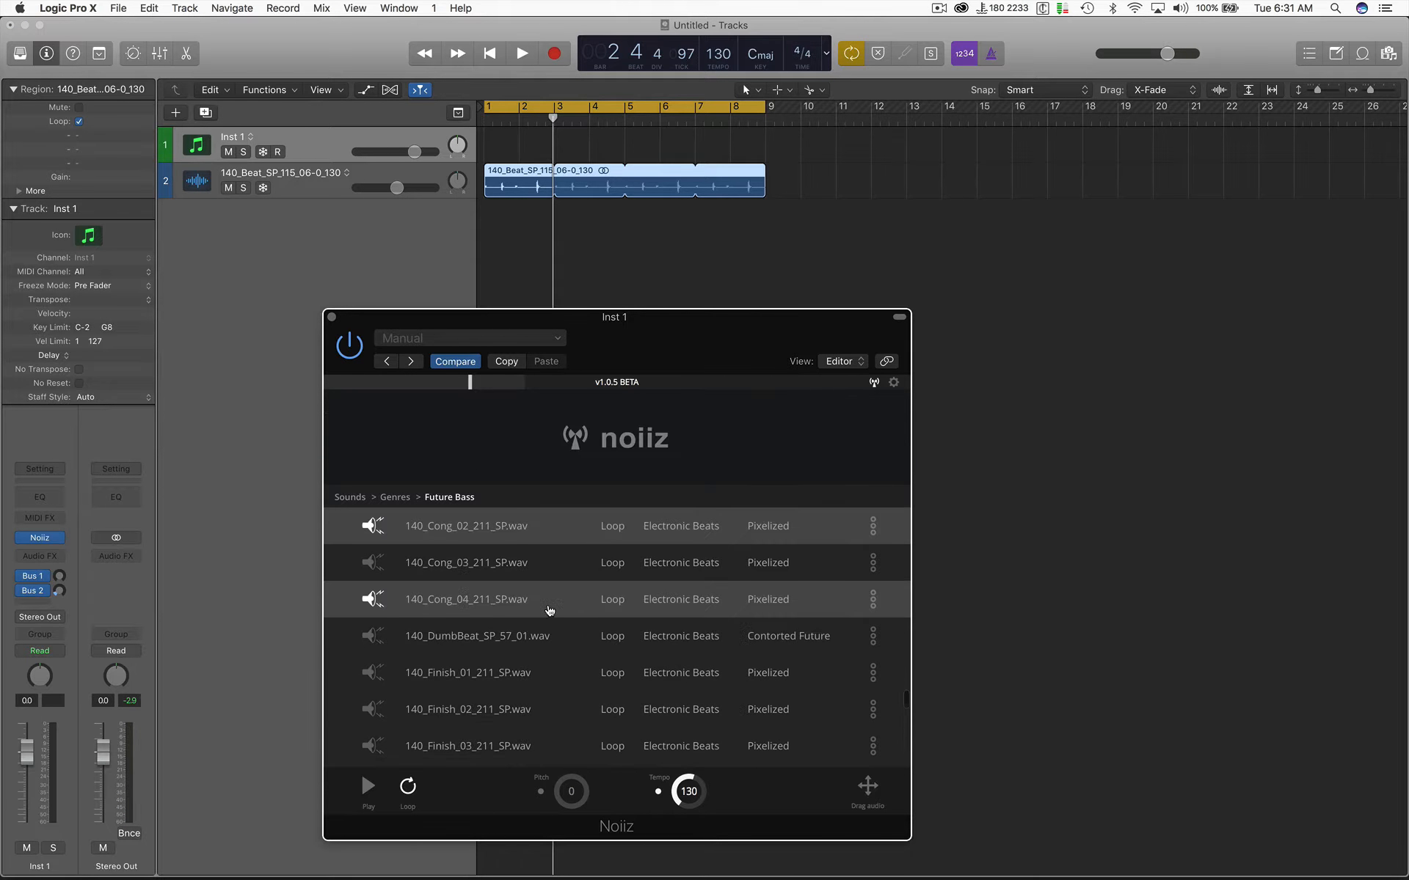
pyautogui.click(547, 609)
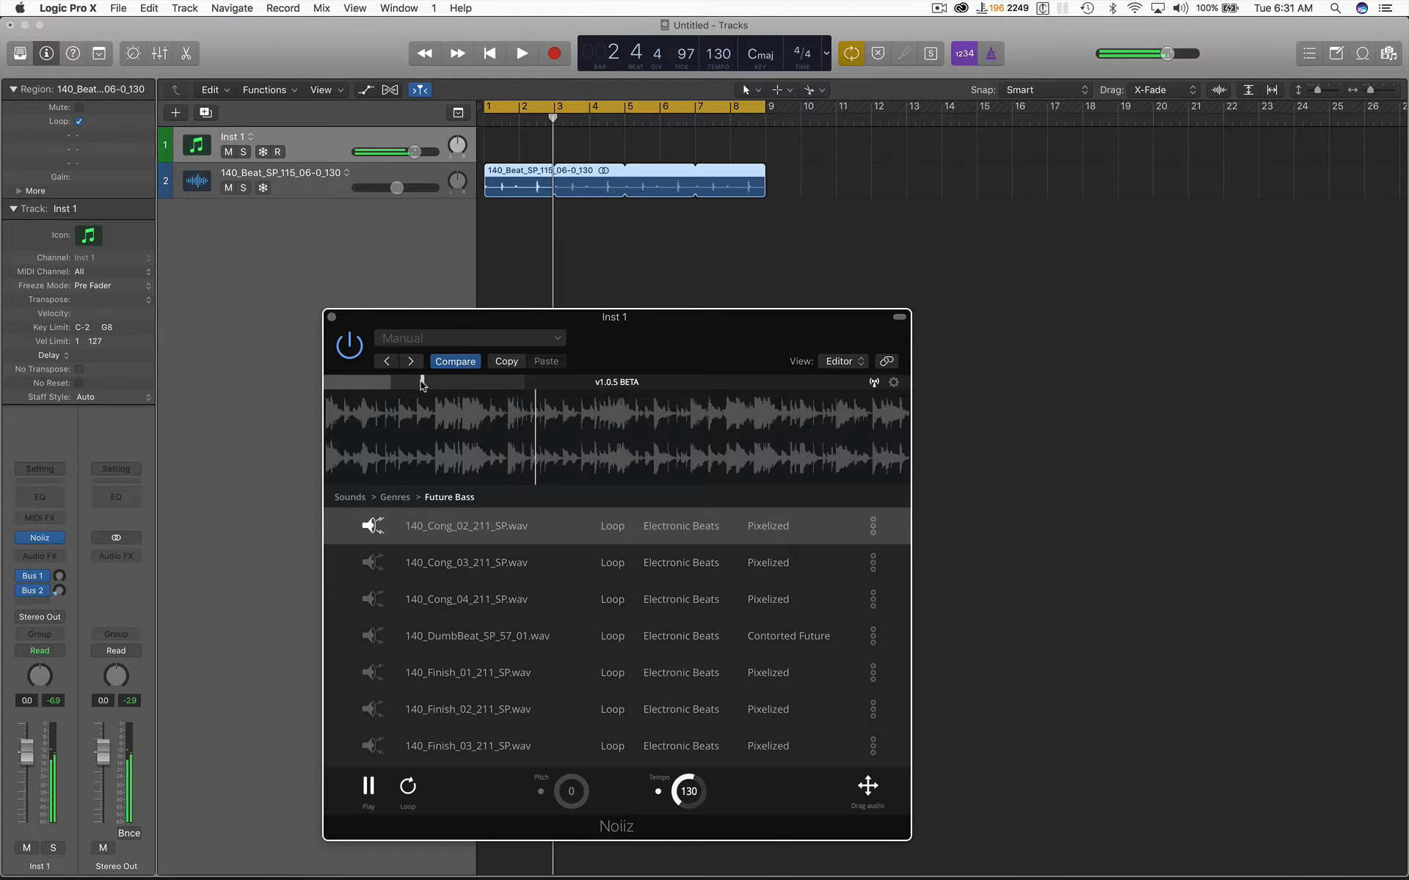
pyautogui.scroll(-4, 584, 673)
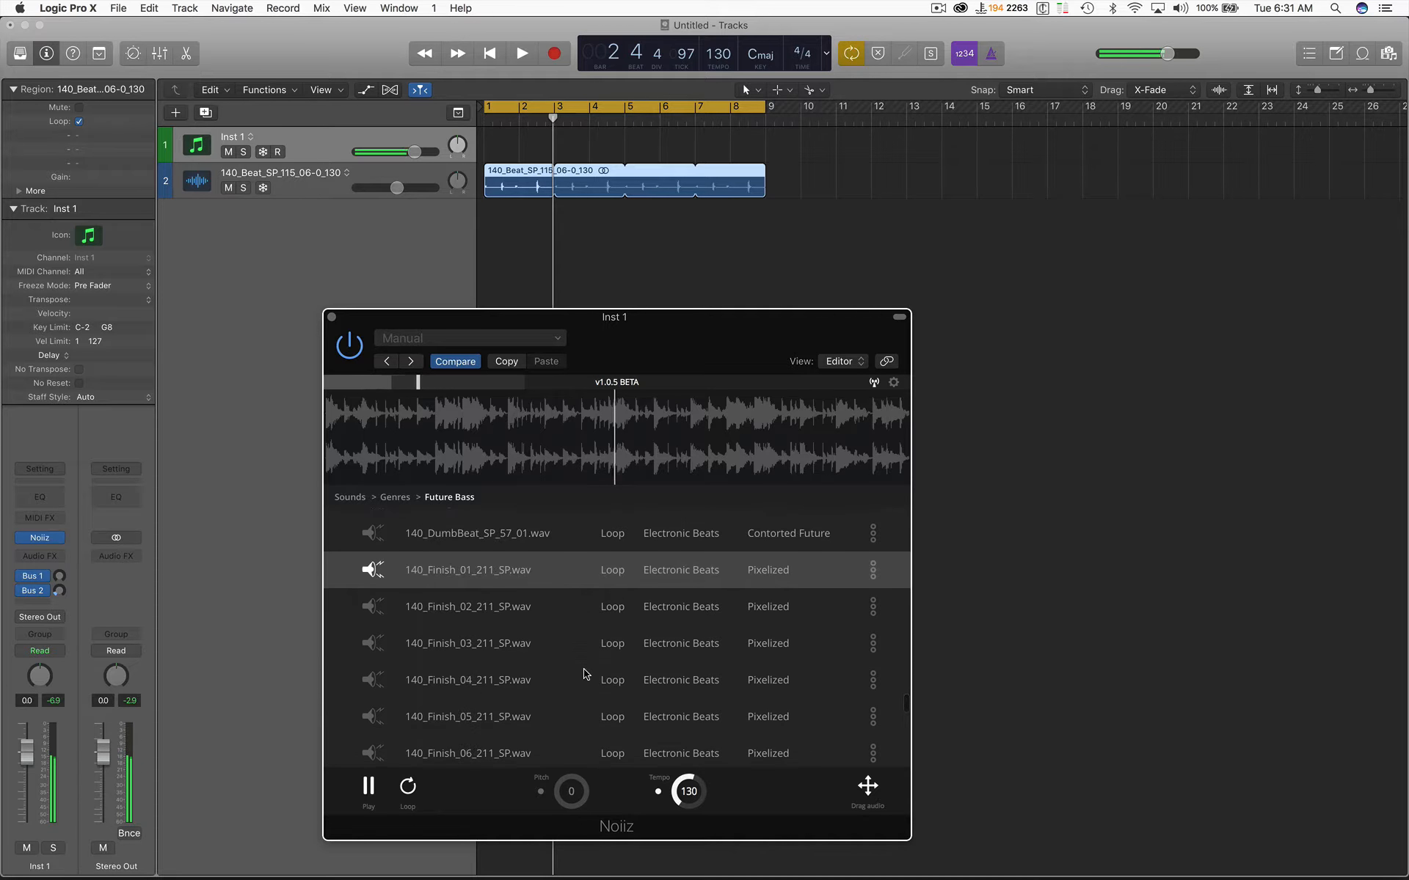
pyautogui.scroll(-4, 585, 674)
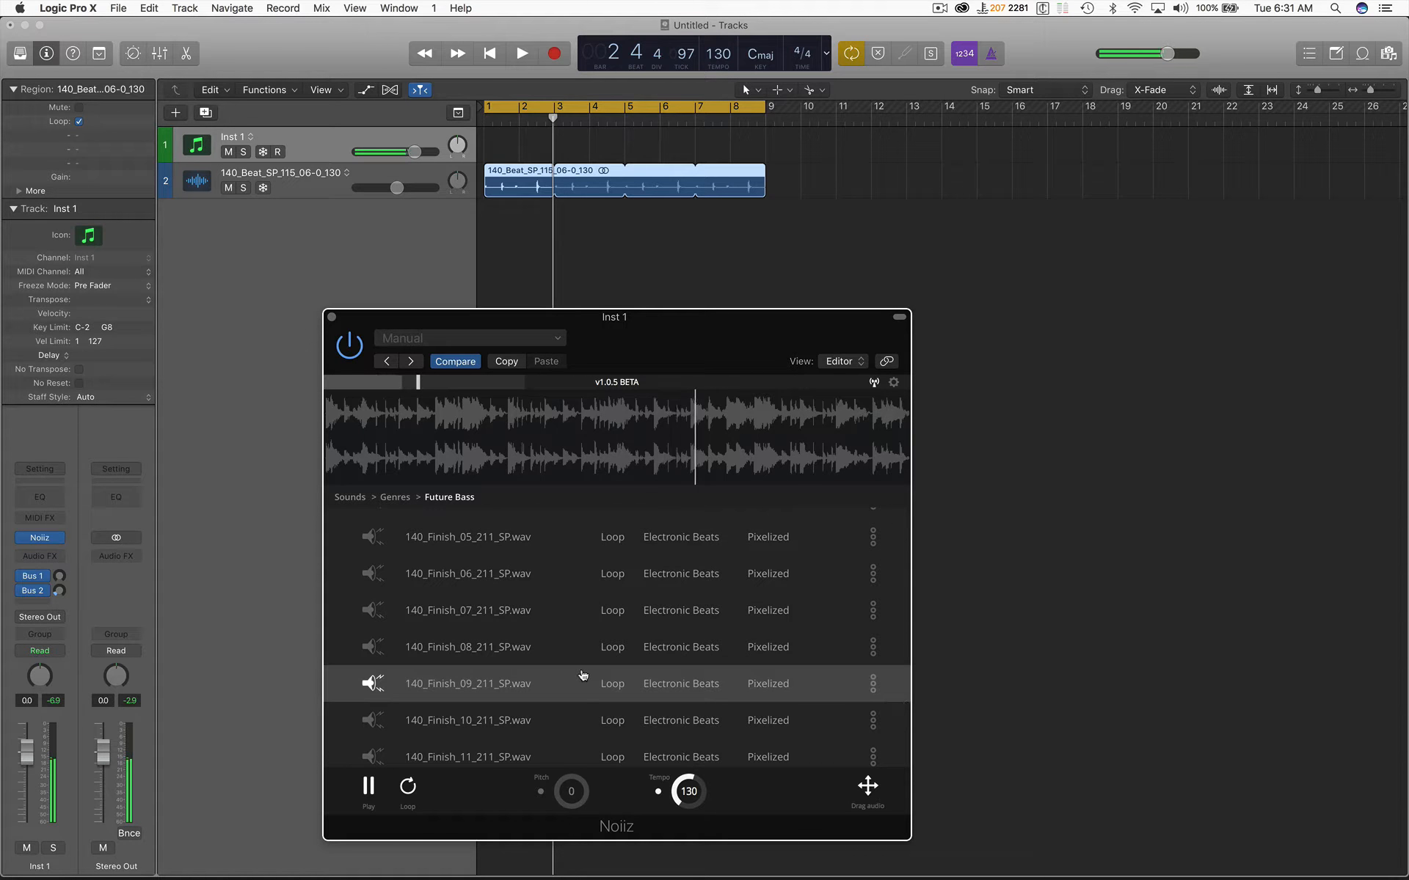
pyautogui.scroll(-4, 490, 681)
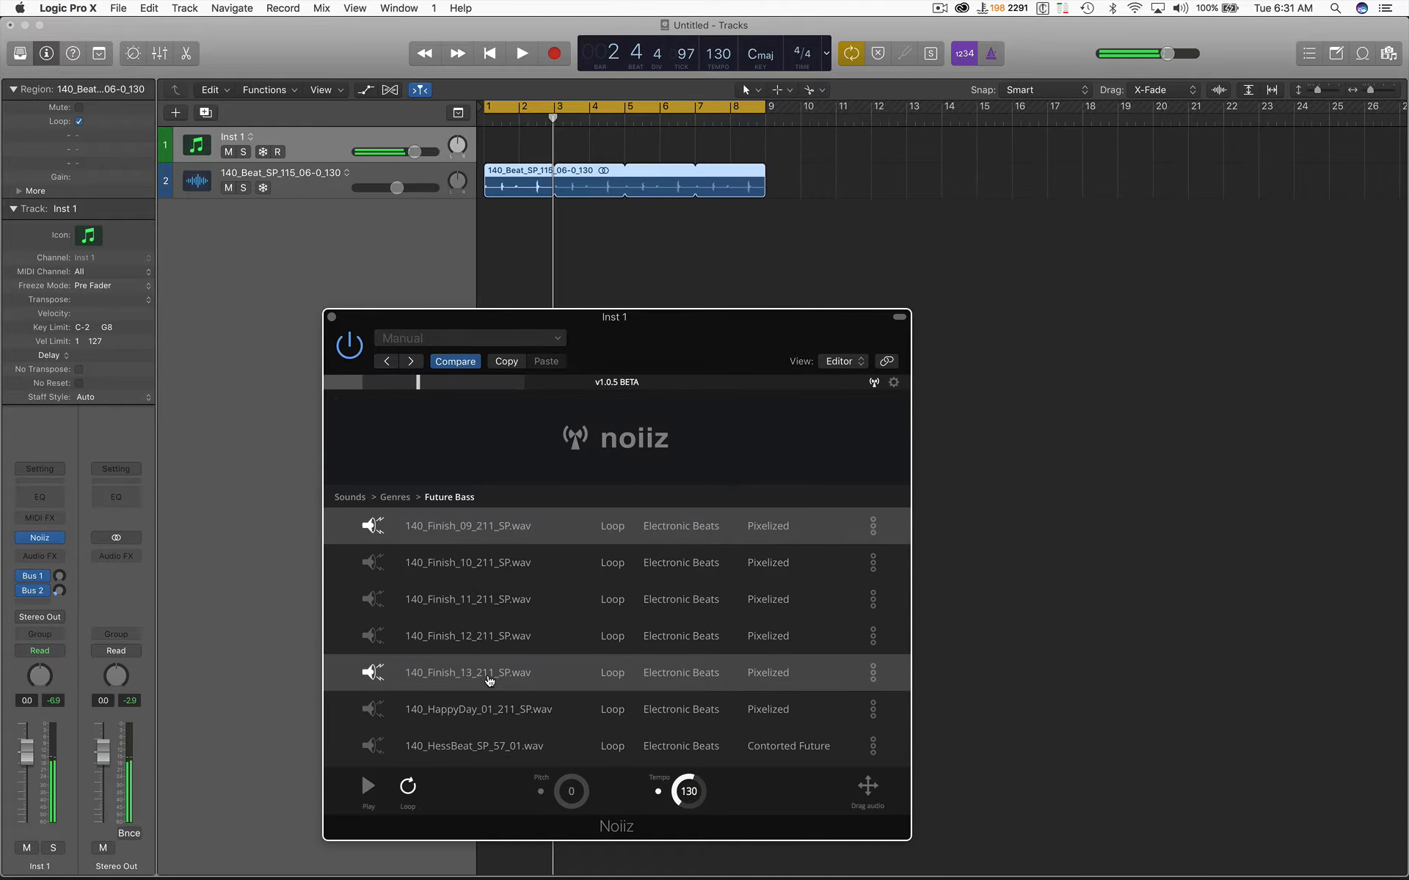
pyautogui.click(489, 681)
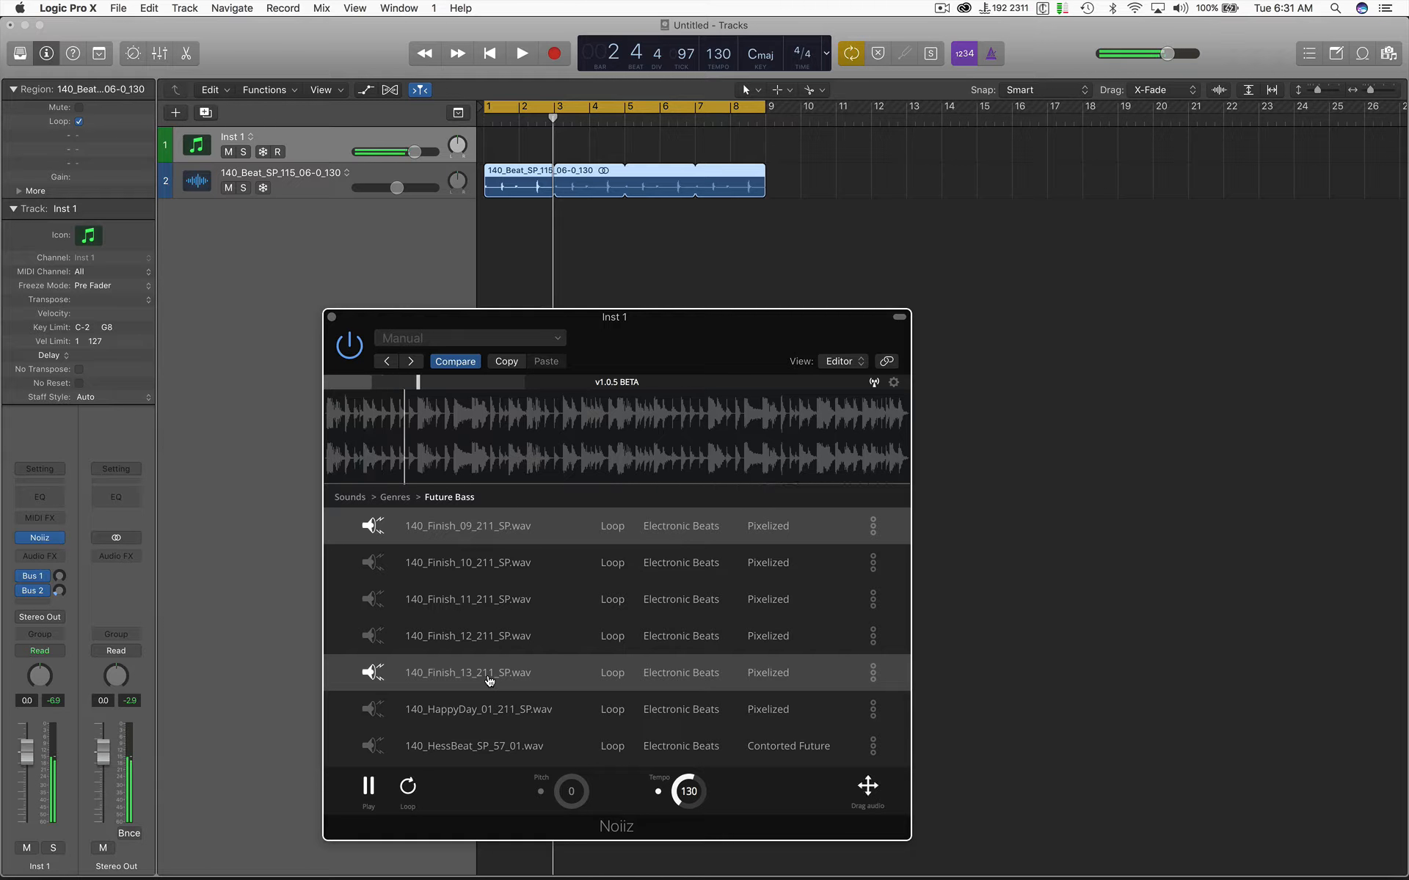
pyautogui.click(454, 534)
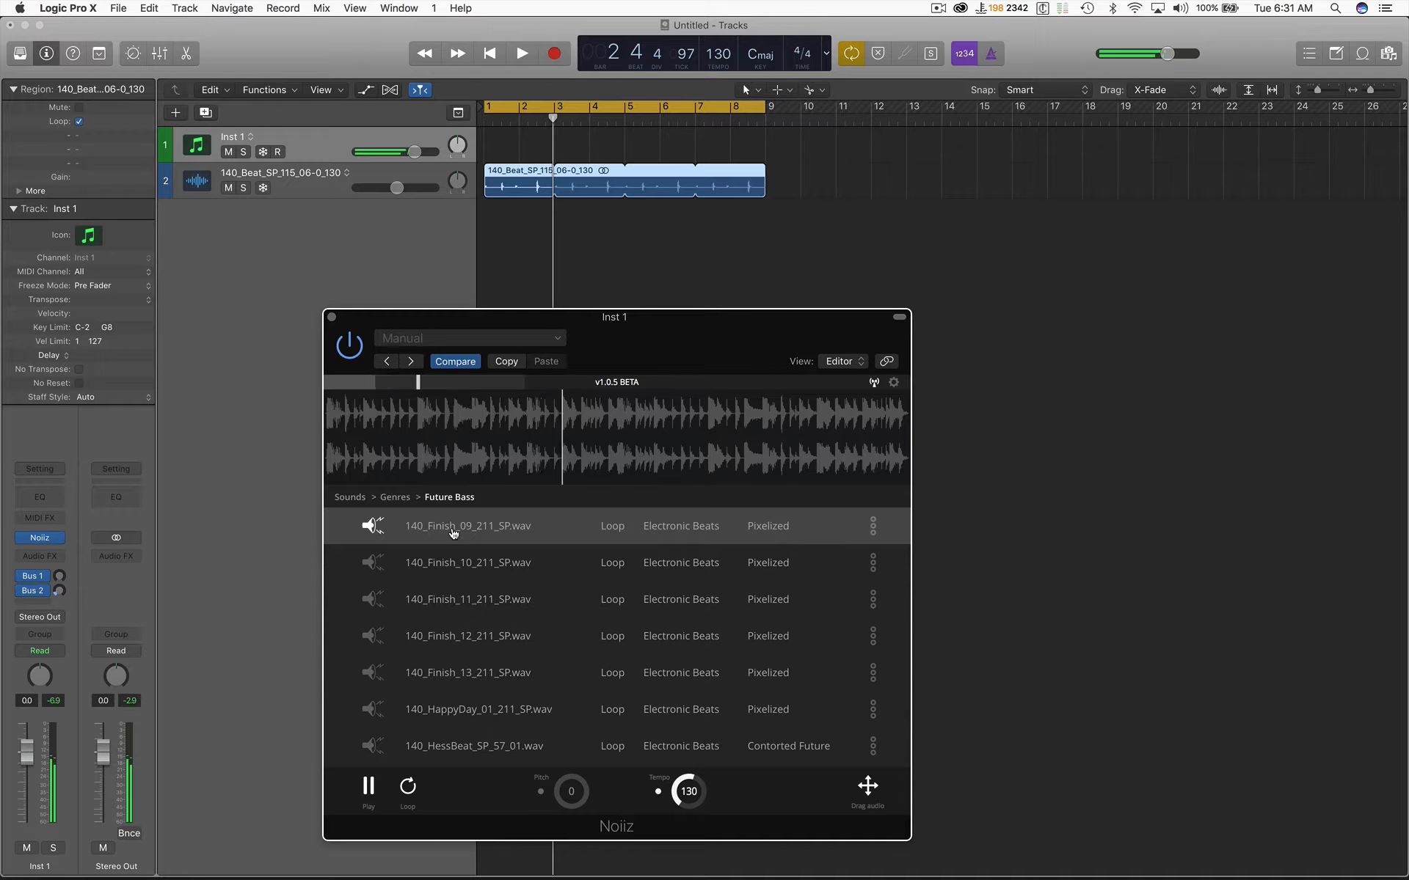
# Find 140_KickSnare_SP_115_01.wav in the Future Bass results, preview it, and stop the preview
pyautogui.scroll(-10, 470, 704)
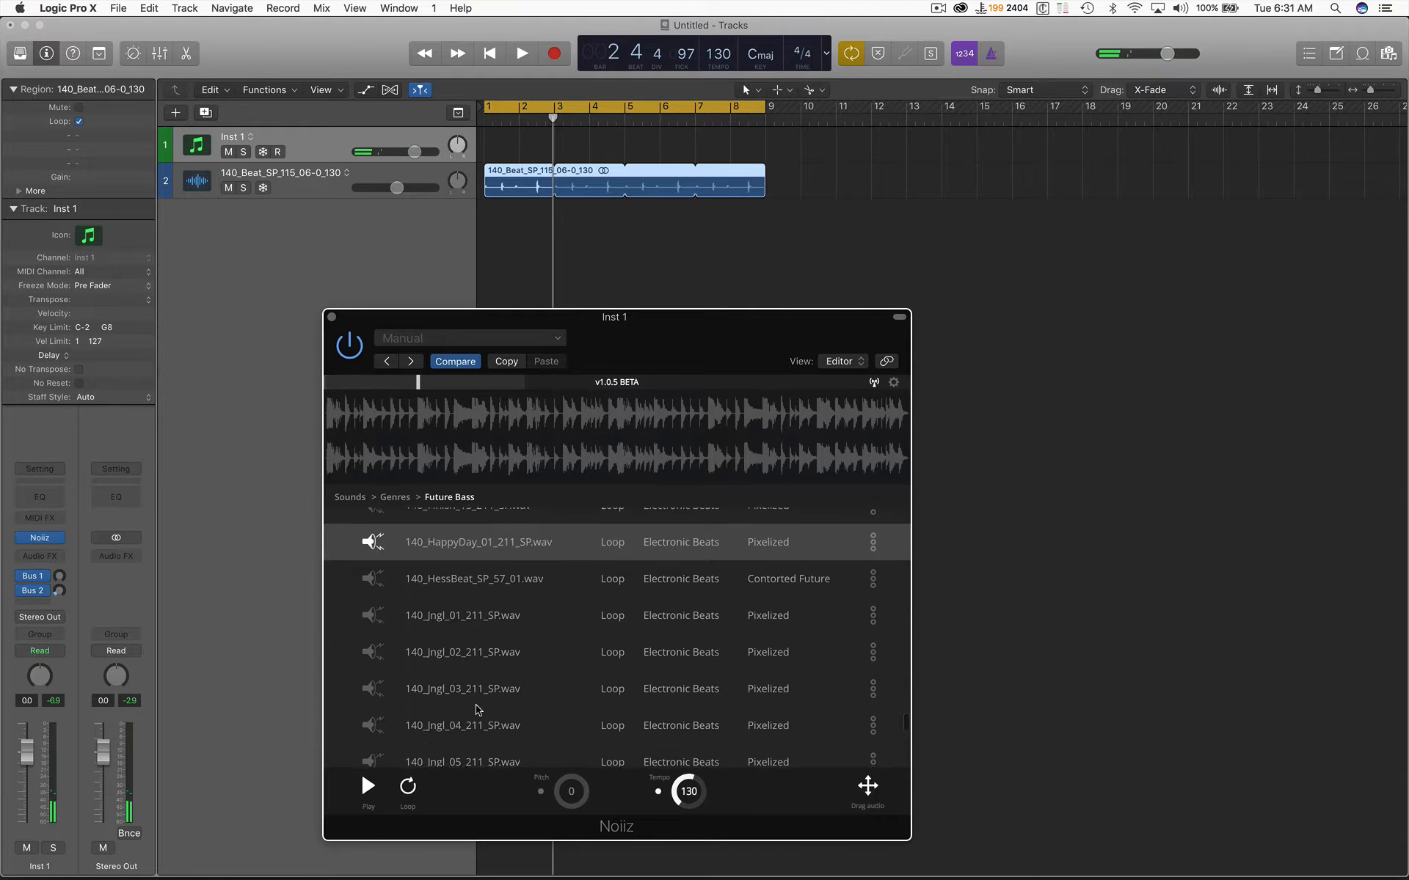
pyautogui.click(445, 612)
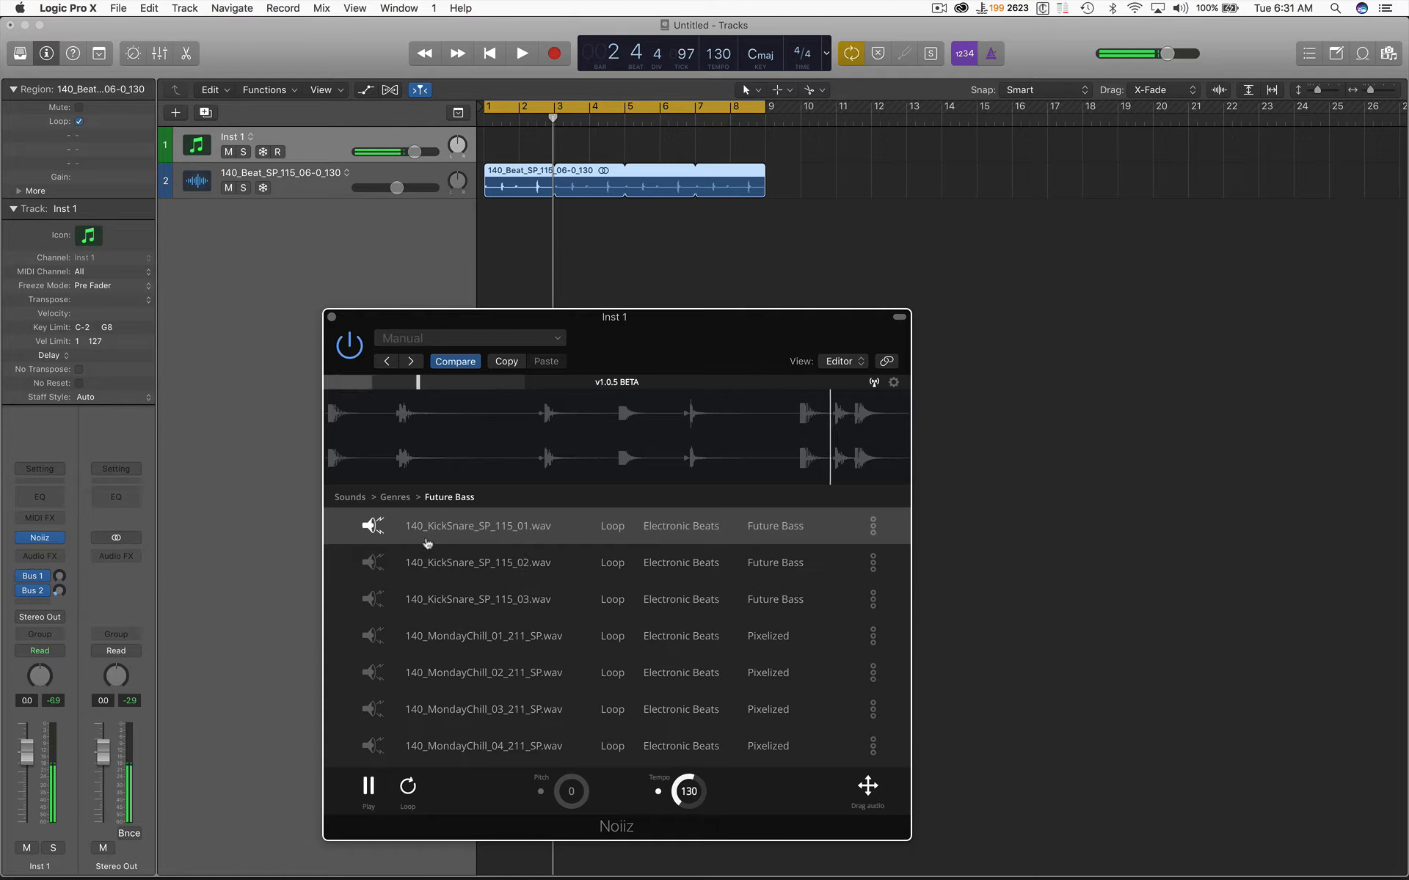
pyautogui.click(369, 788)
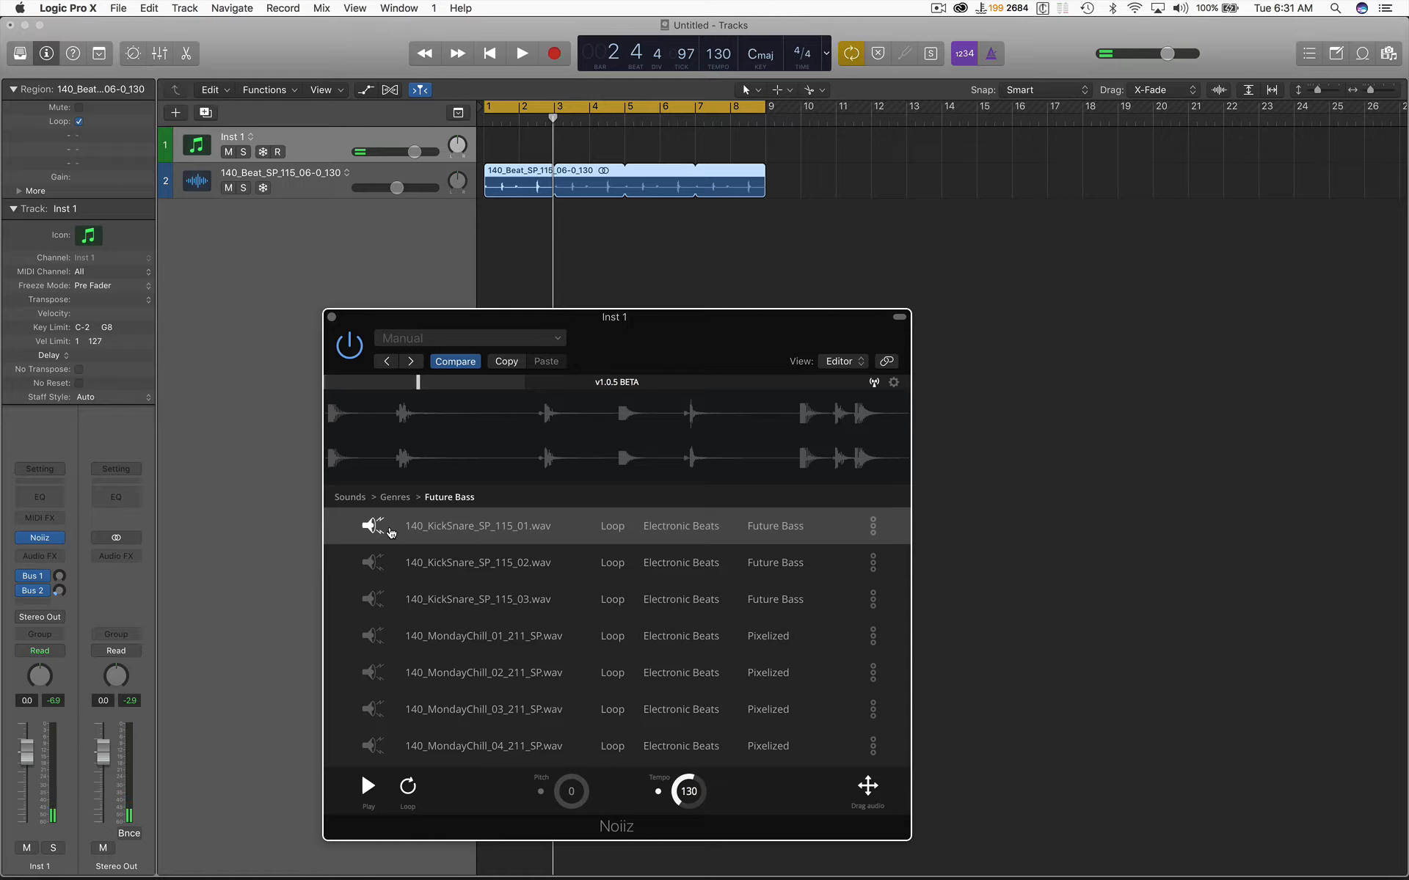
pyautogui.moveTo(391, 532); pyautogui.dragTo(503, 571)
pyautogui.scroll(-10, 502, 566)
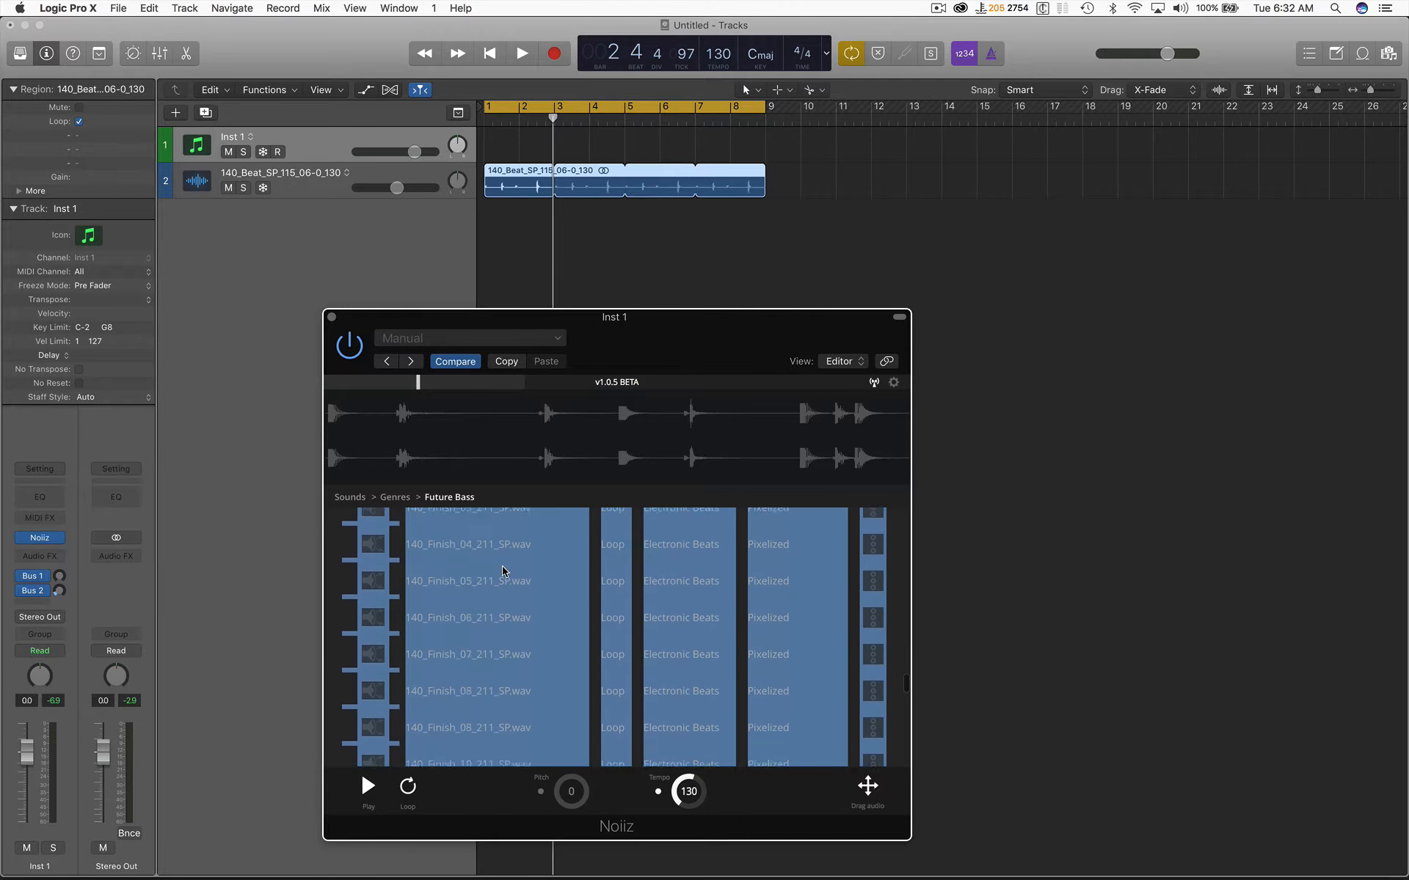
pyautogui.scroll(-6, 502, 566)
pyautogui.scroll(2, 551, 587)
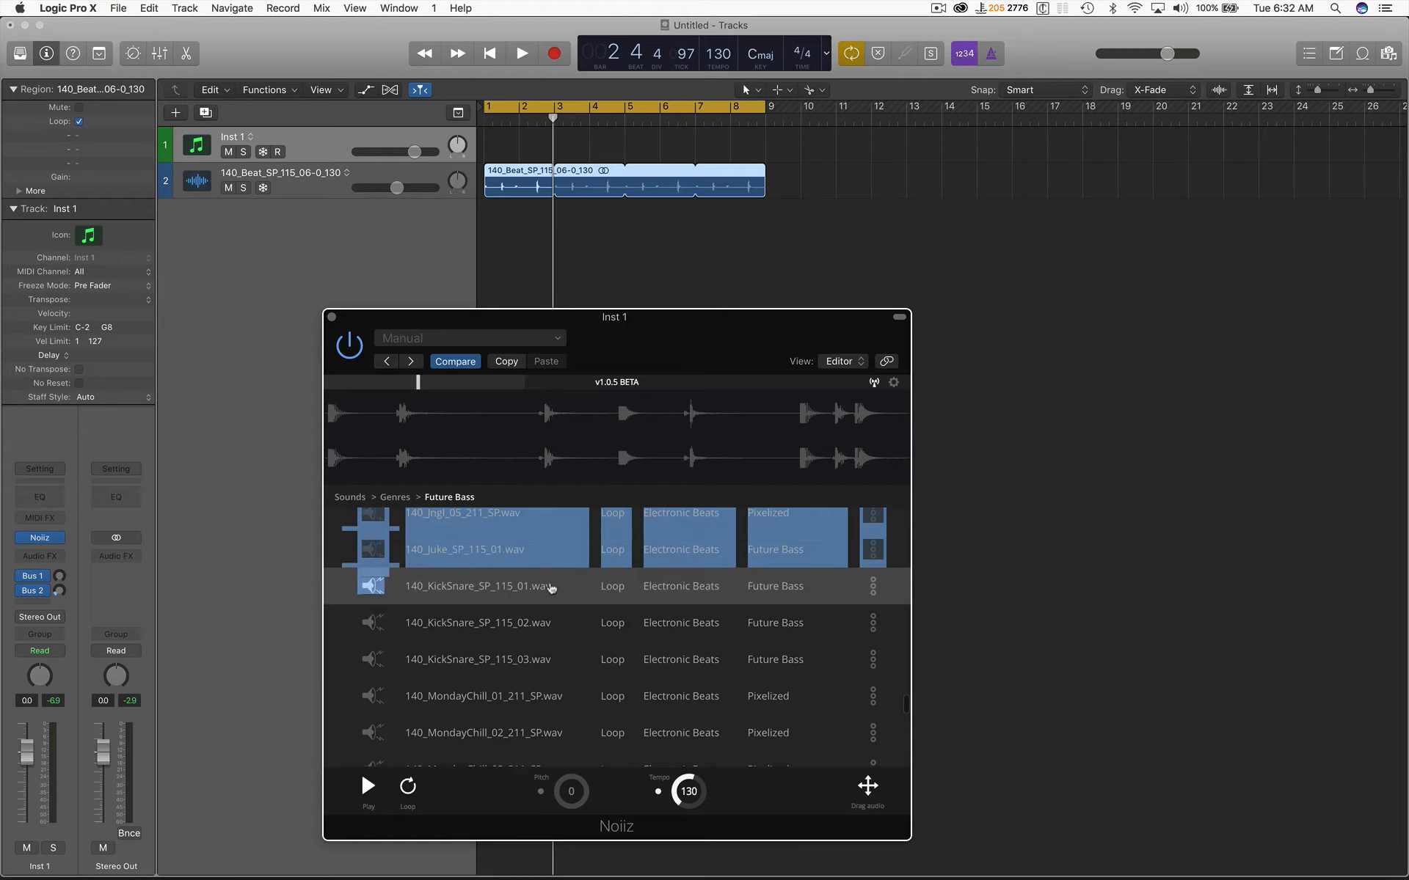
# Place the previewed KickSnare loop on a new audio track from bar 1 and loop it to bar 9
pyautogui.click(867, 790)
pyautogui.moveTo(867, 790)
pyautogui.mouseDown()
pyautogui.moveTo(988, 535)
pyautogui.moveTo(638, 239)
pyautogui.moveTo(499, 231)
pyautogui.mouseUp()
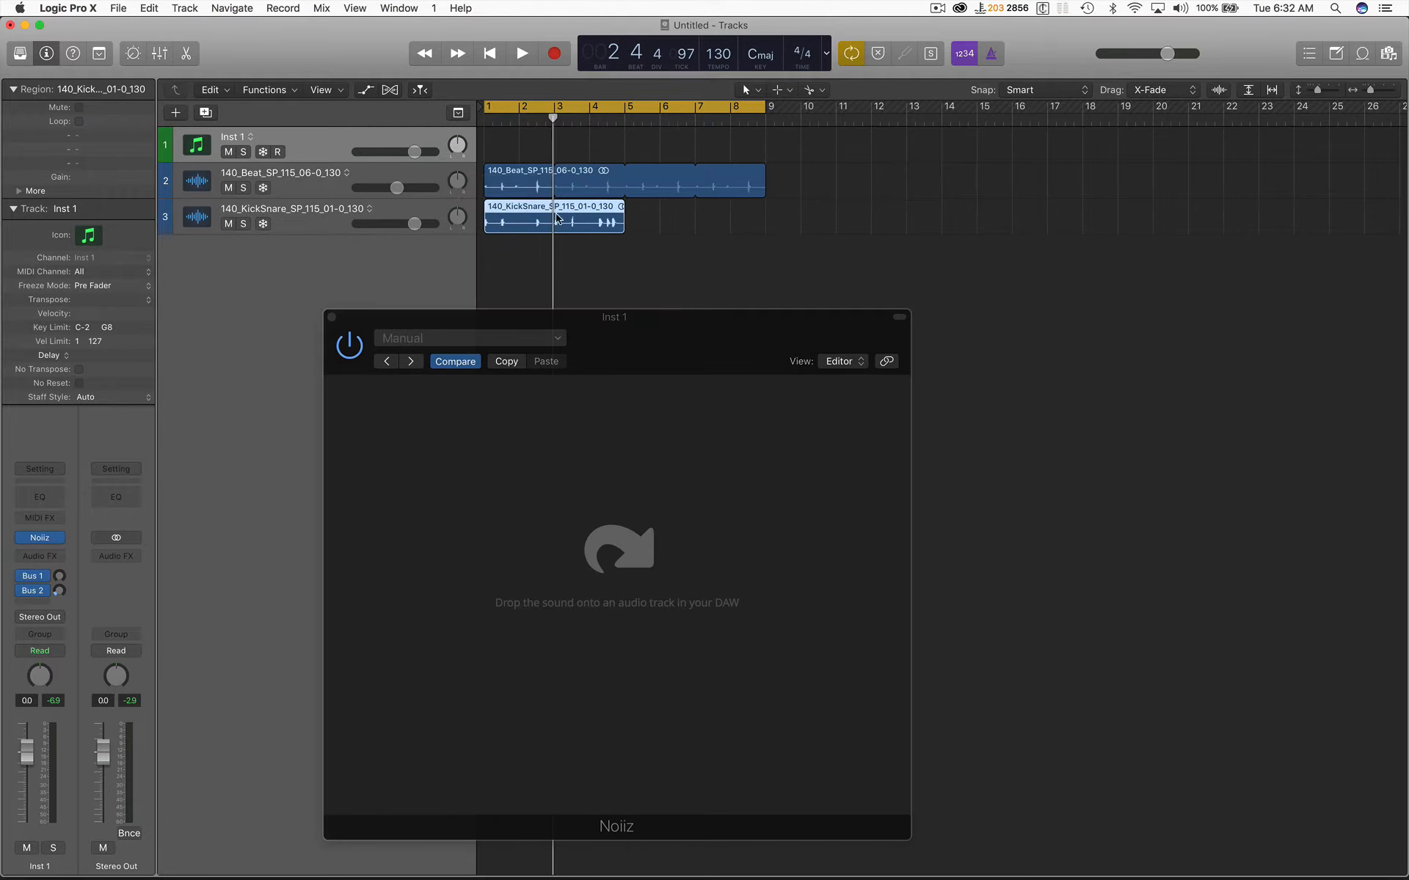
pyautogui.moveTo(624, 208); pyautogui.dragTo(763, 204)
# Play back the beat and KickSnare loops together and lower the KickSnare track's volume
pyautogui.press('space')
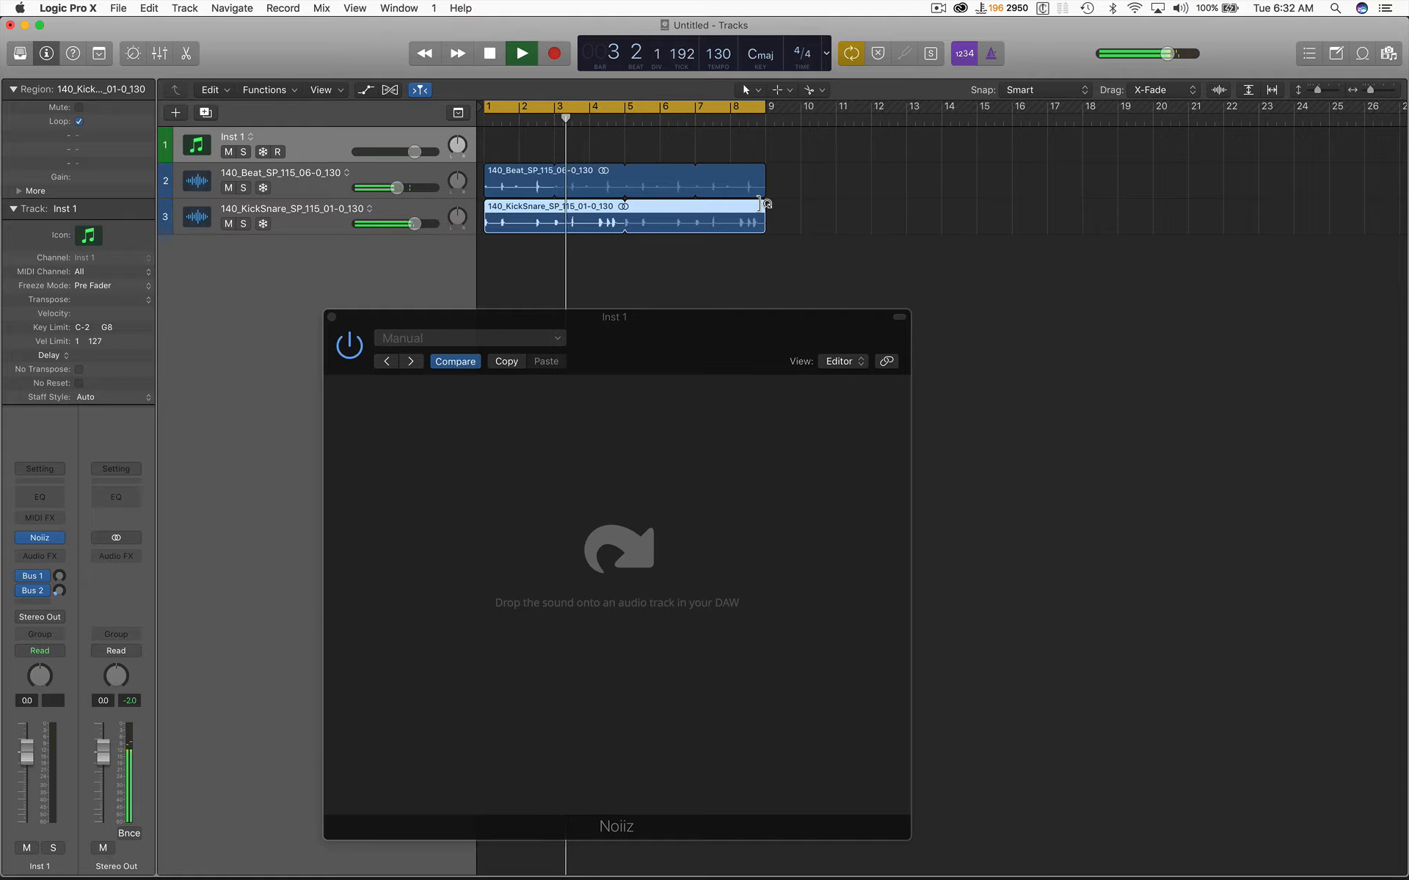
pyautogui.moveTo(415, 224); pyautogui.dragTo(396, 224)
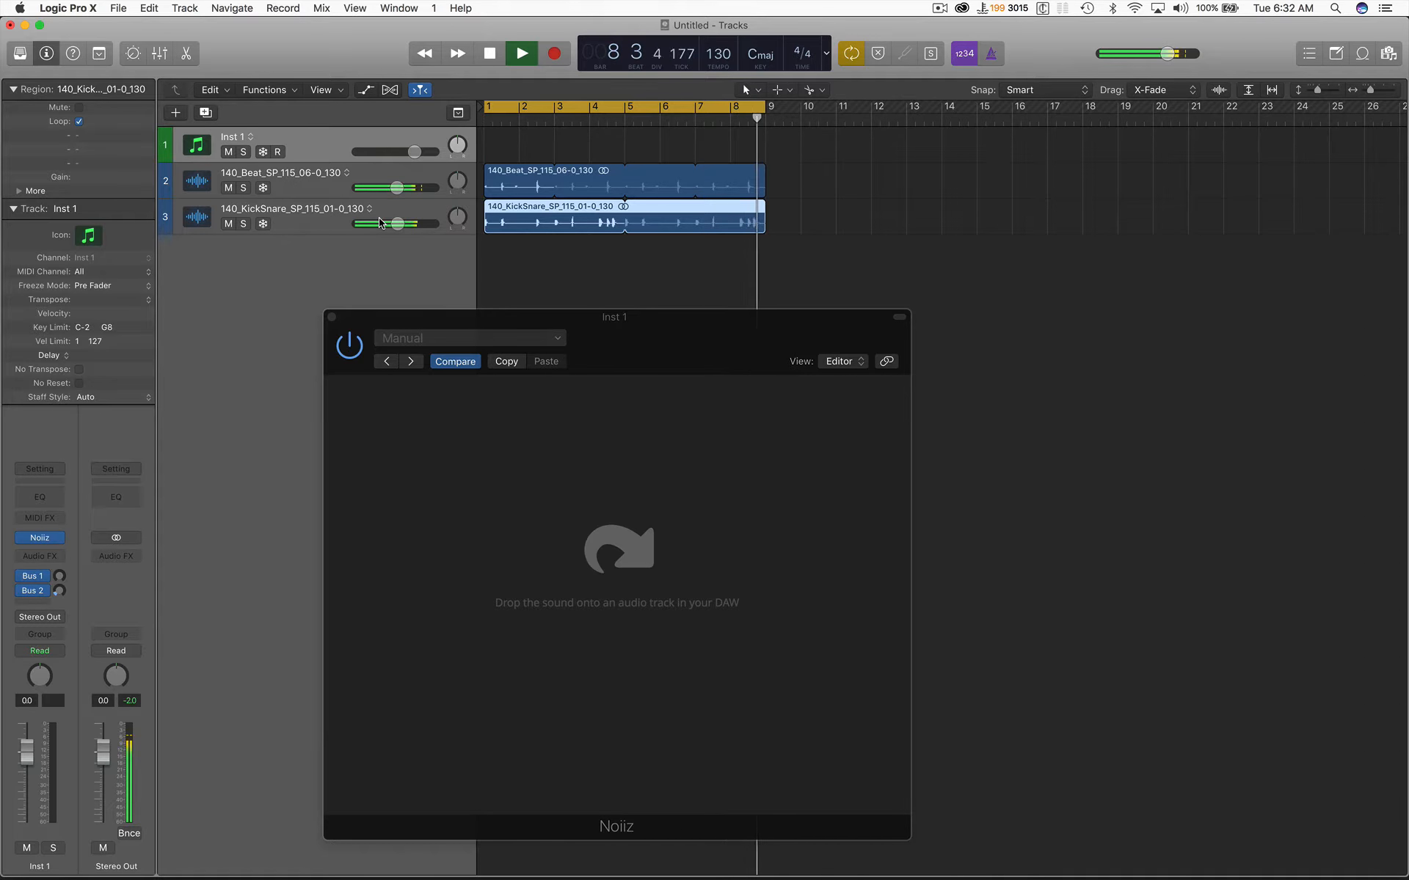
pyautogui.moveTo(392, 226); pyautogui.dragTo(372, 226)
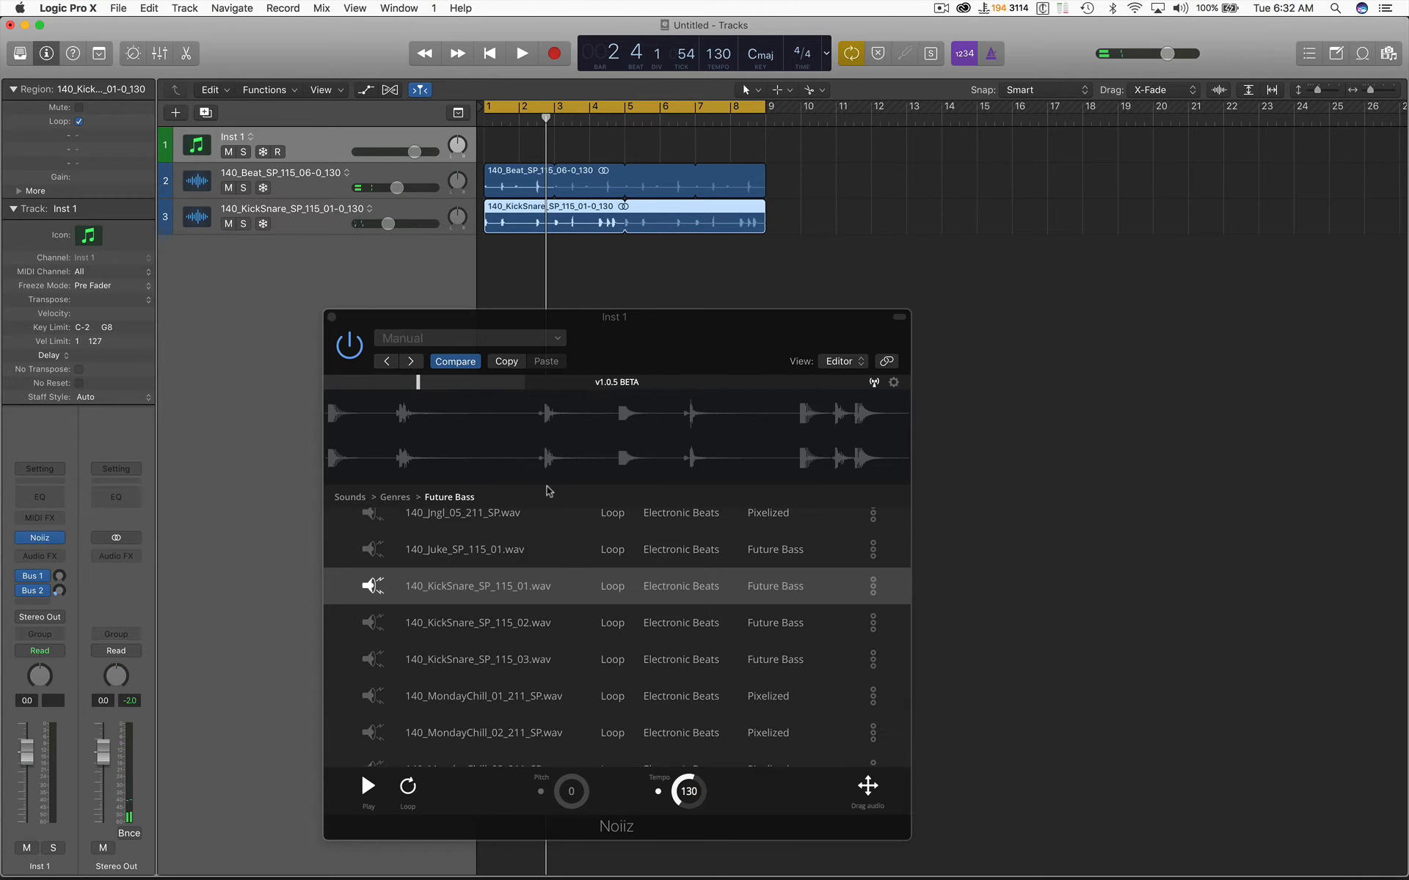
# Return to the Noiiz sounds overview, filter the packs by the EDM genre, and open the Apocalypto: EDM pack
pyautogui.click(349, 497)
pyautogui.scroll(-8, 477, 594)
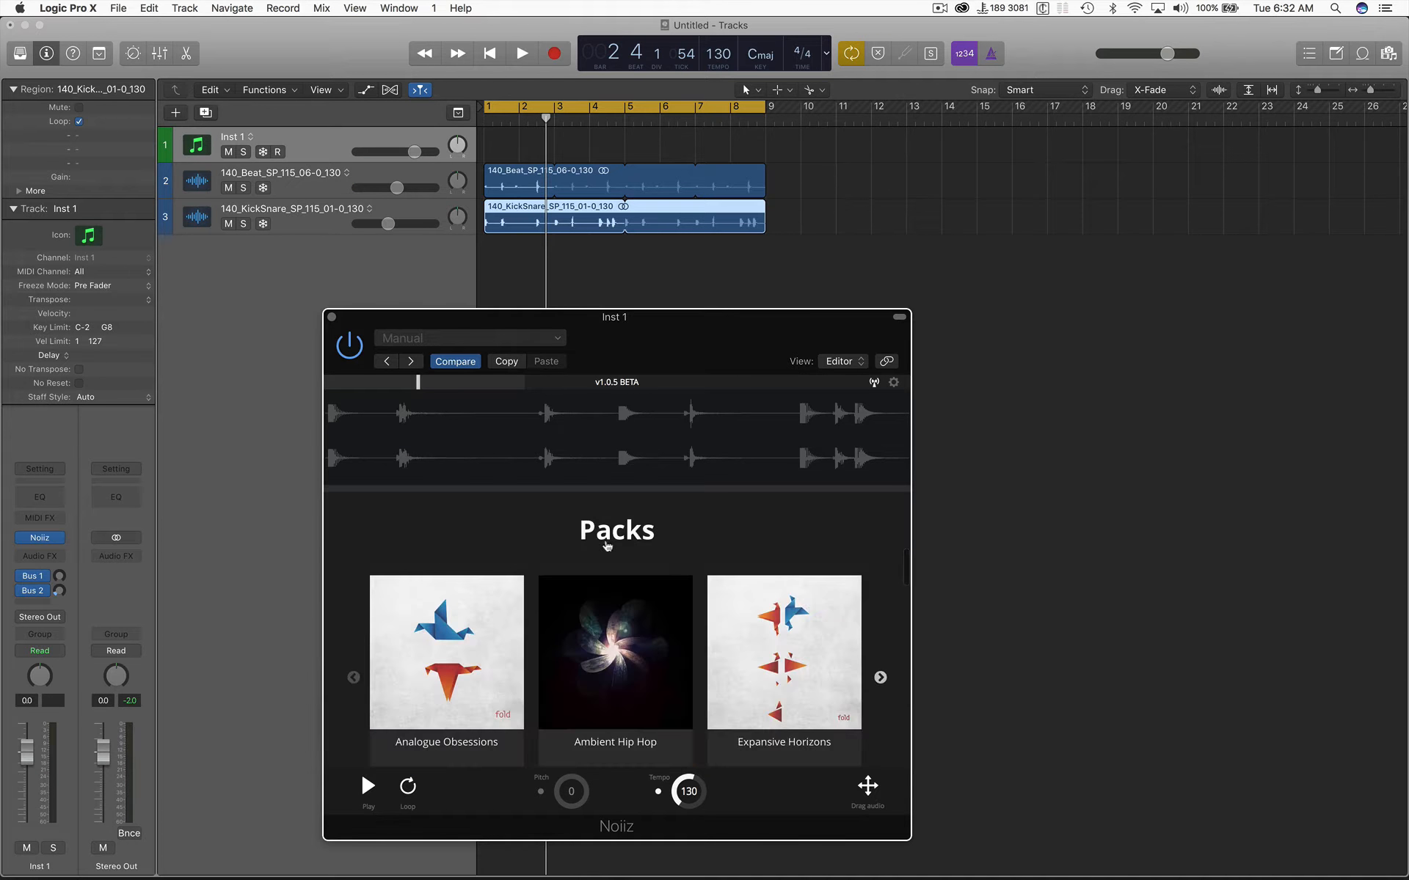
pyautogui.scroll(8, 543, 598)
pyautogui.click(635, 527)
pyautogui.click(422, 567)
pyautogui.click(419, 722)
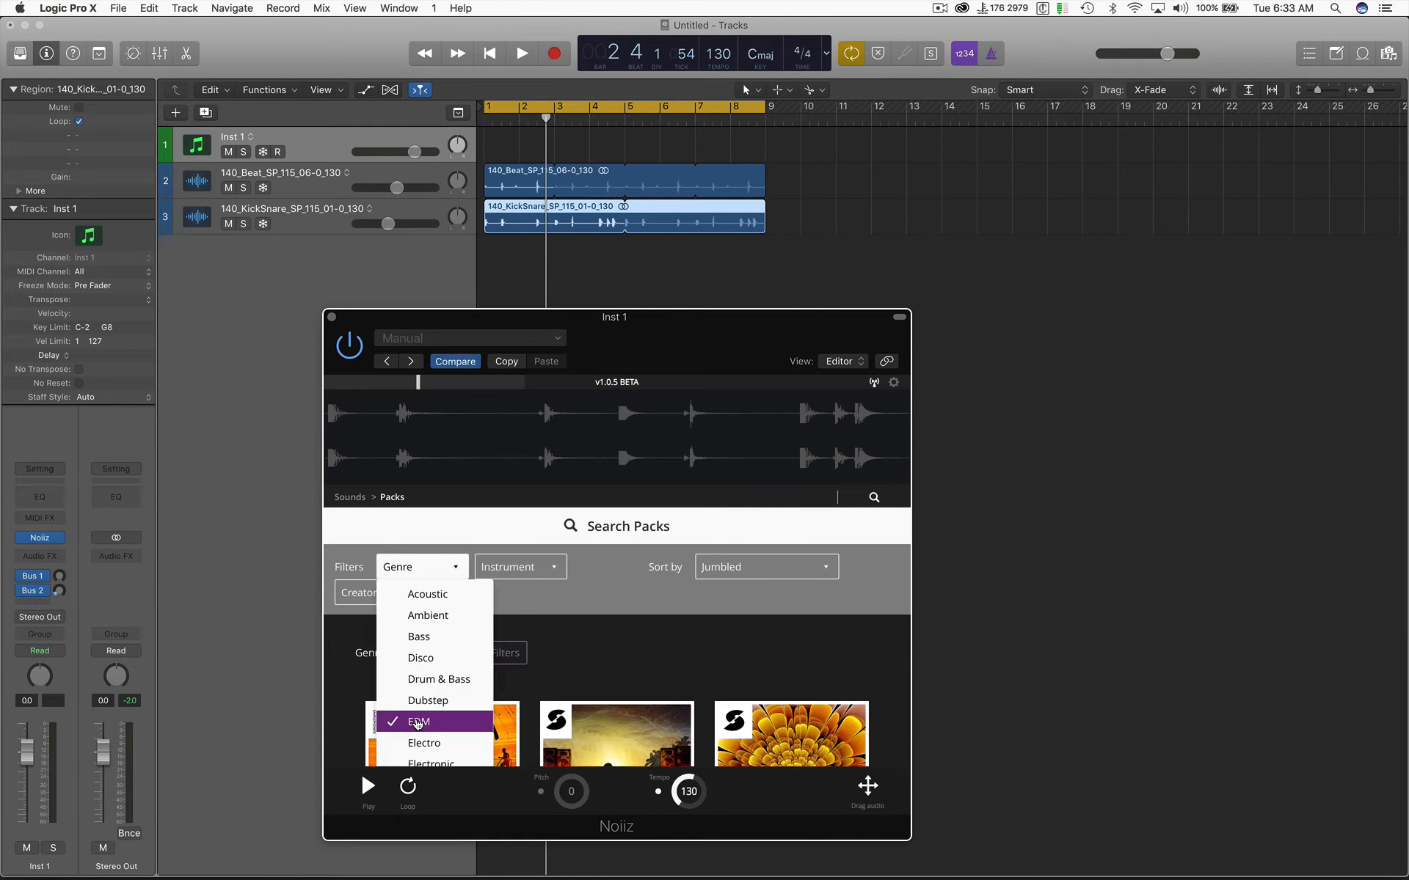
pyautogui.scroll(-15, 628, 658)
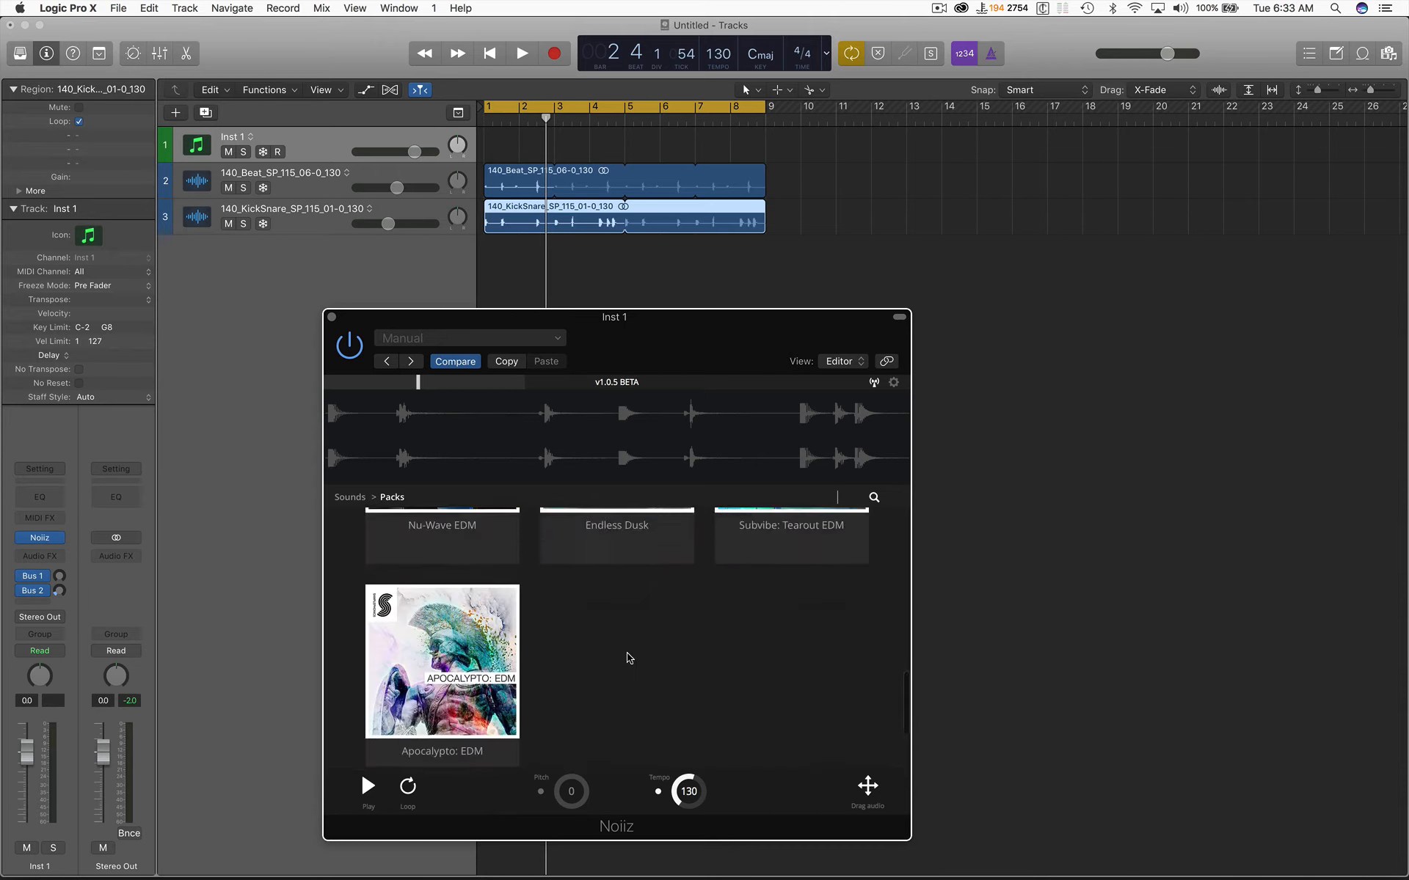
pyautogui.click(467, 584)
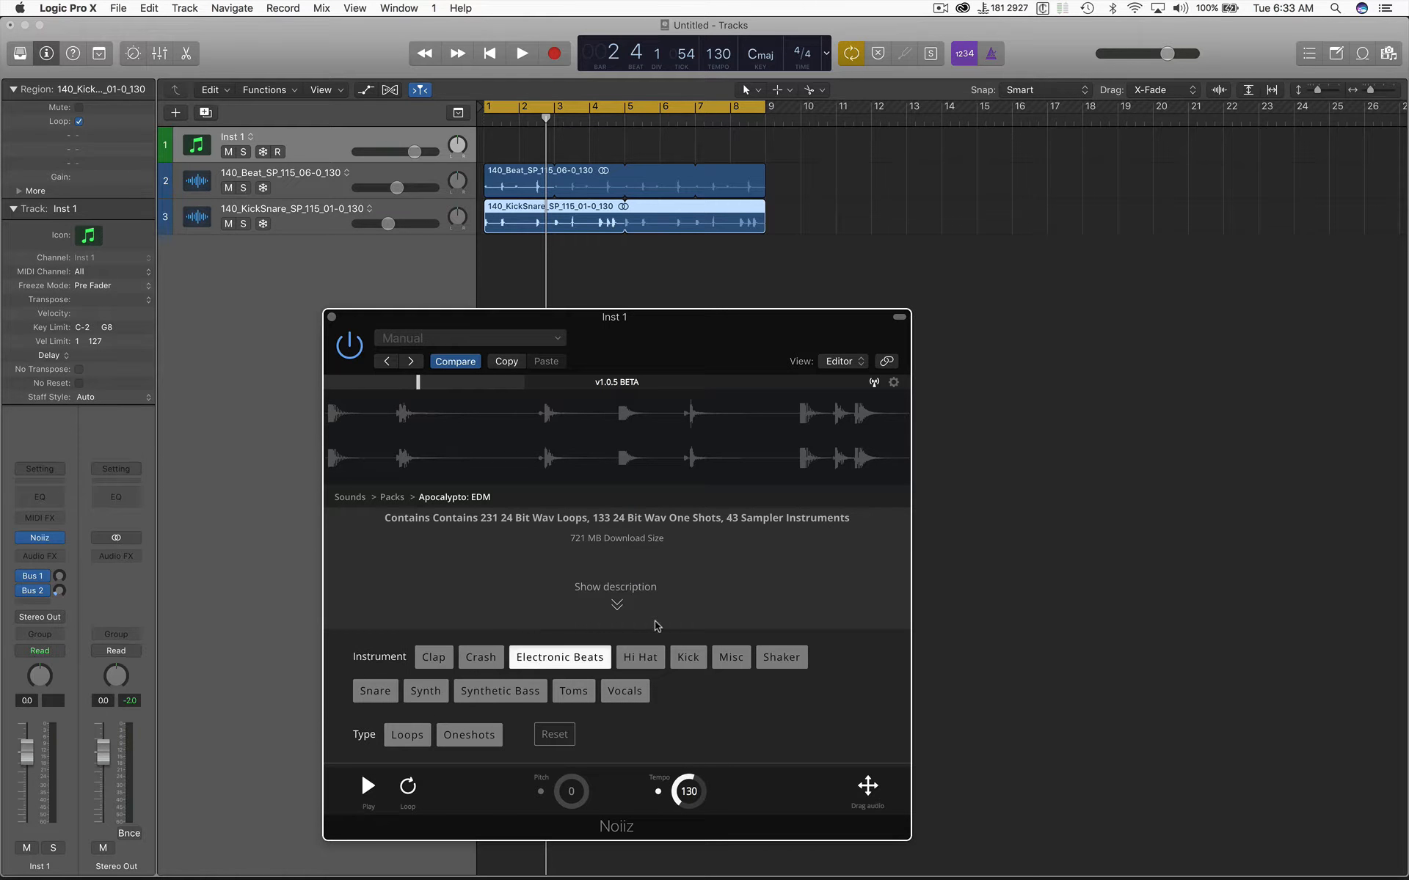
# Filter the Apocalypto: EDM pack's sounds by the Electronic Beats instrument and bring up the matching drum loops
pyautogui.scroll(-3, 409, 593)
pyautogui.scroll(-3, 409, 593)
pyautogui.click(642, 573)
pyautogui.click(569, 671)
pyautogui.scroll(-3, 569, 673)
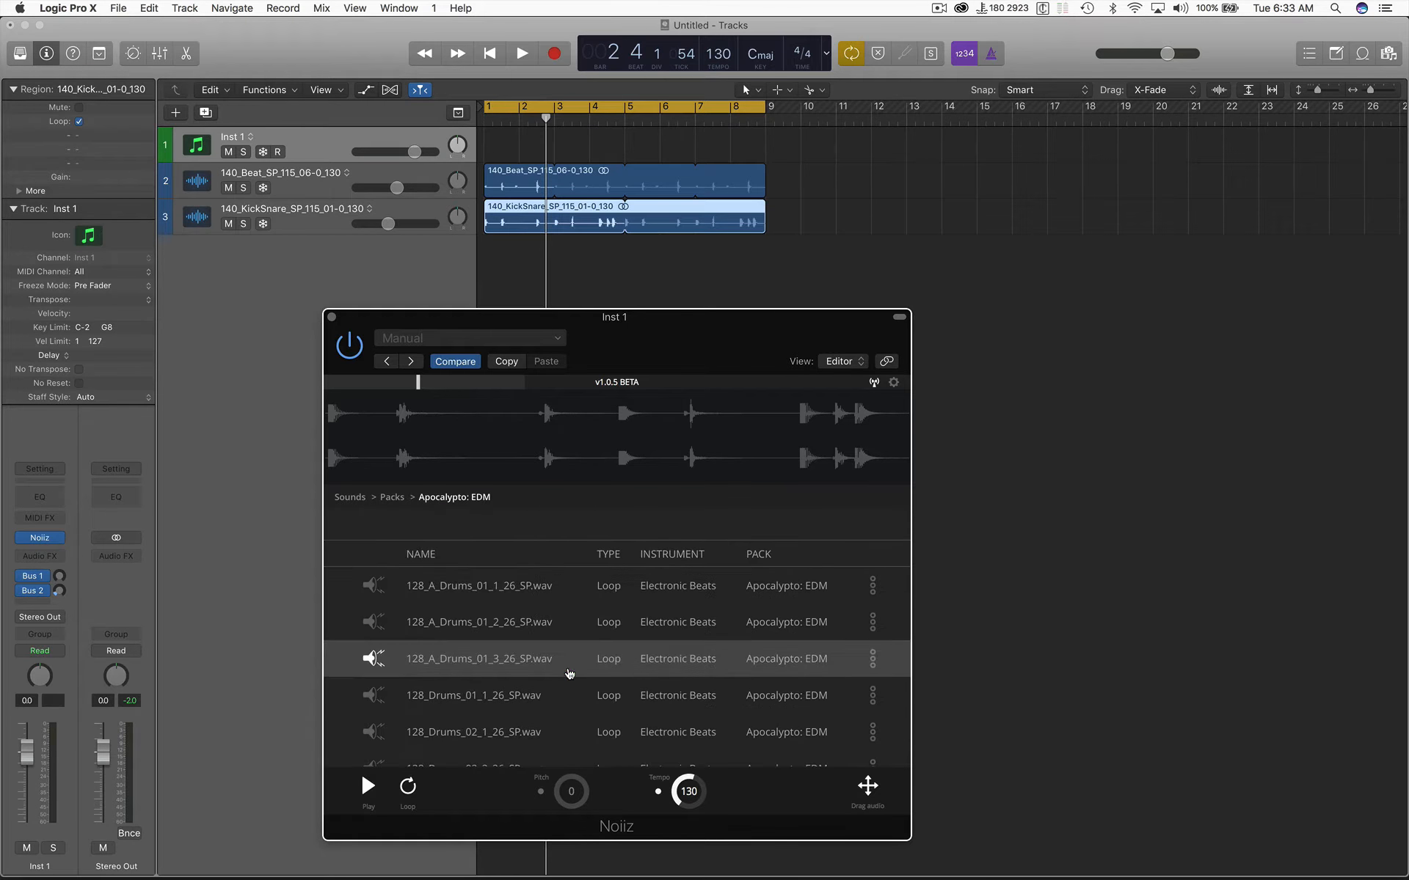
pyautogui.scroll(-2, 536, 595)
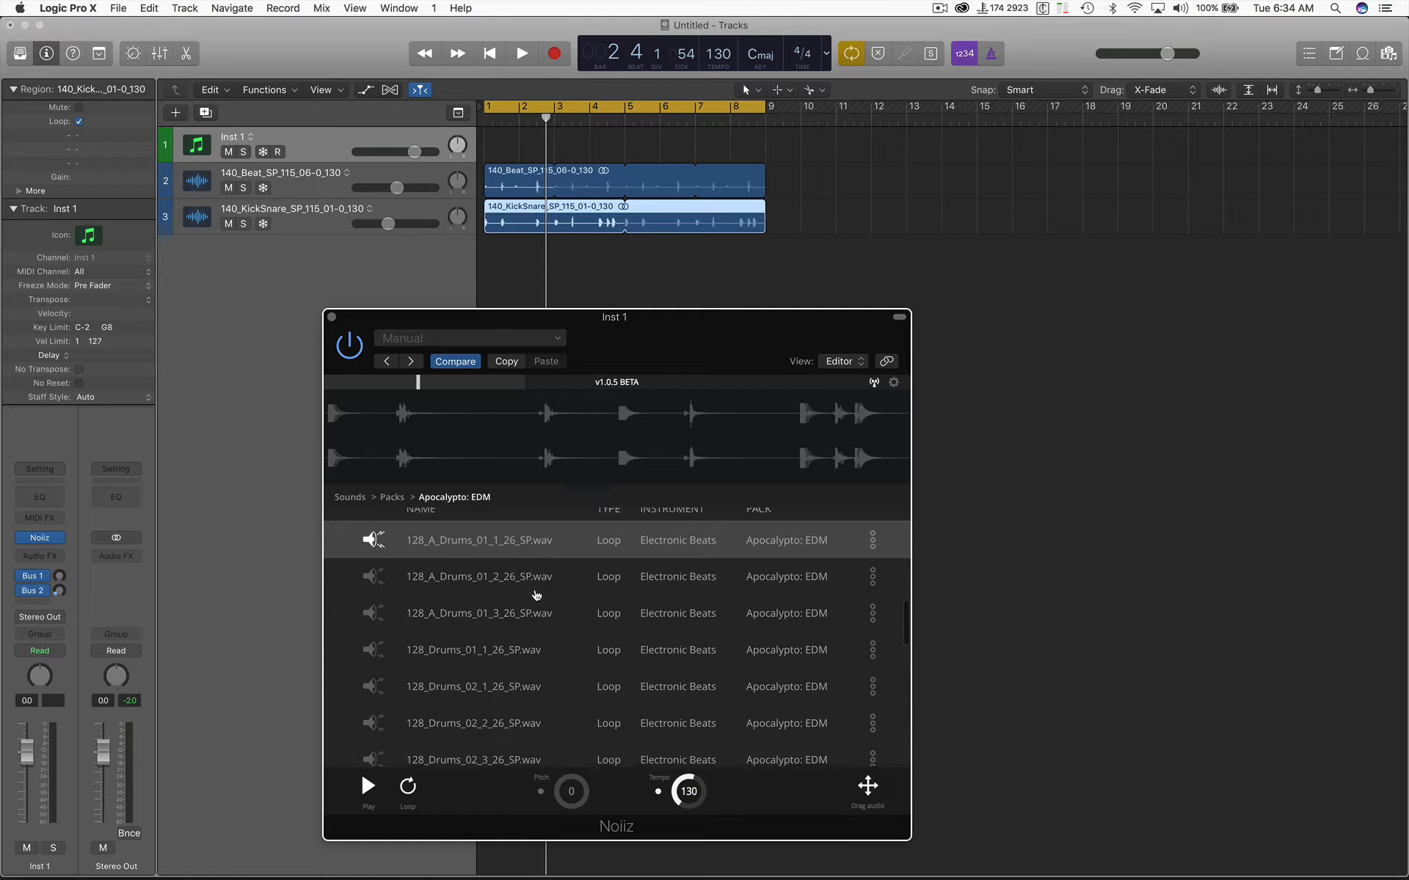
# Preview the three 128_A_Drums_01 loops and place 128_A_Drums_01_3_26_SP.wav on a new audio track at bar 5
pyautogui.click(536, 595)
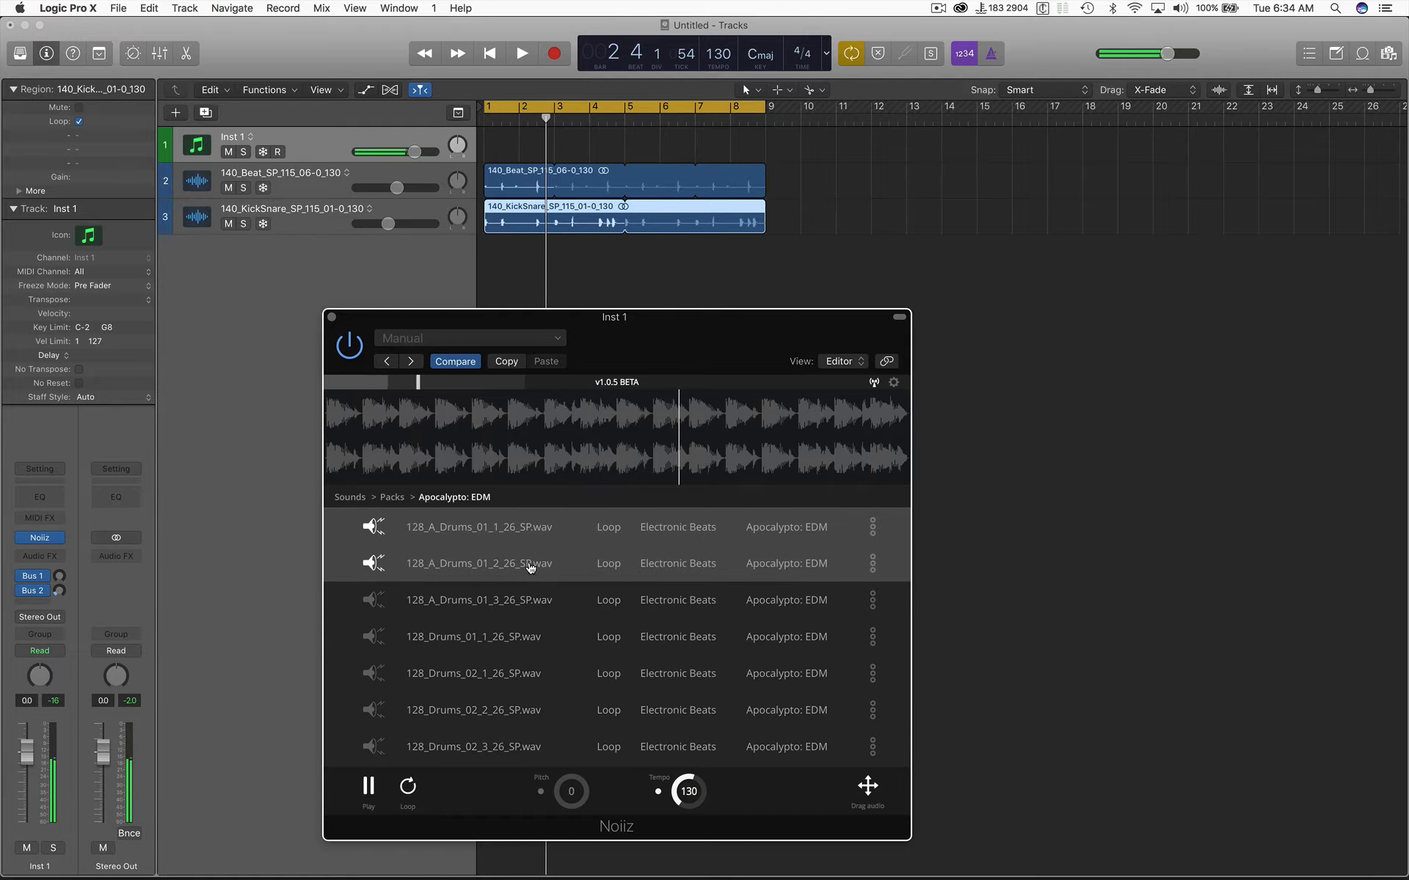
pyautogui.click(529, 568)
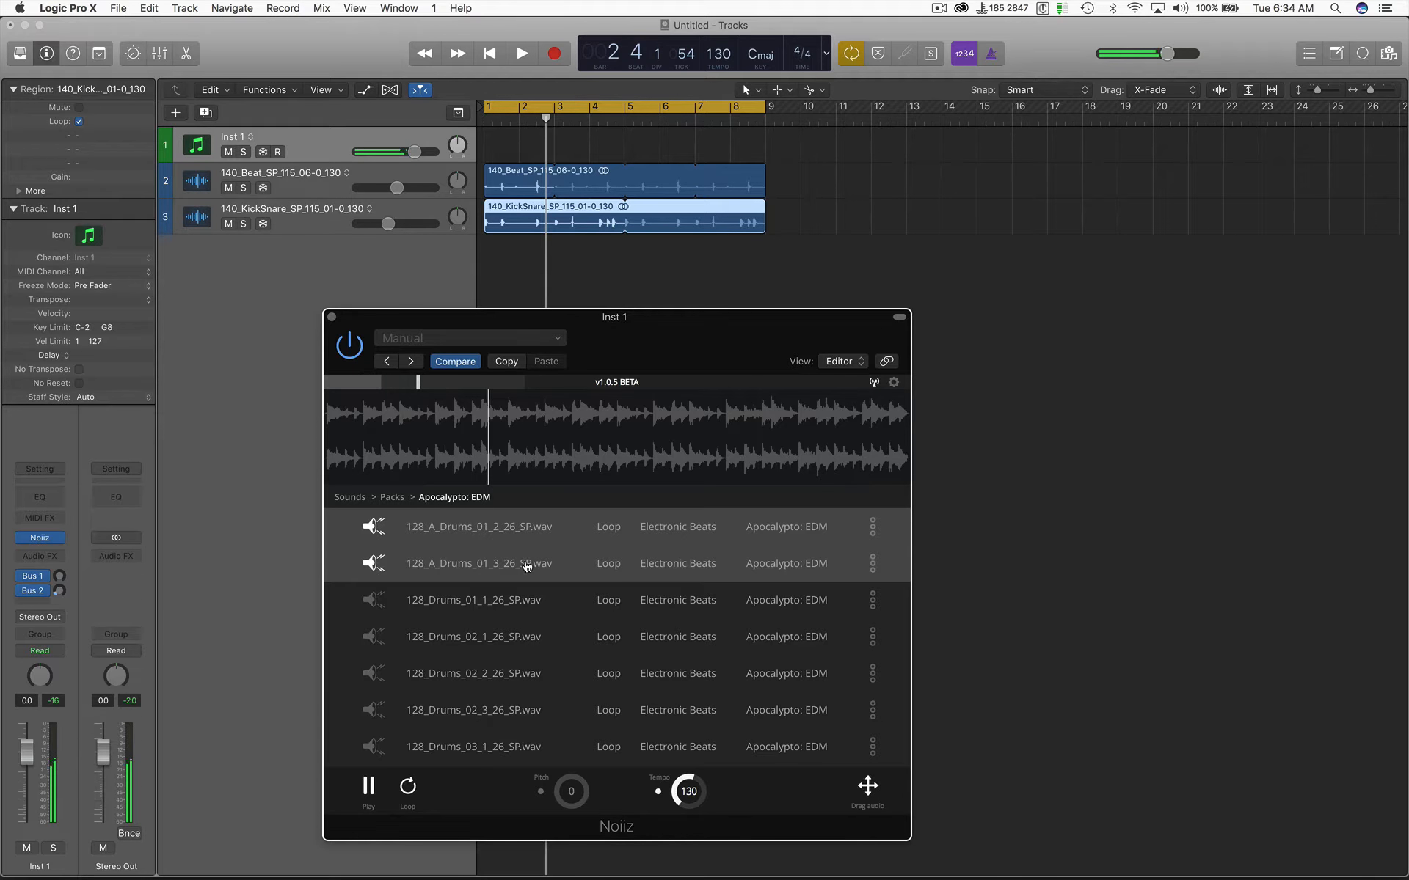
pyautogui.scroll(-1, 526, 566)
pyautogui.click(527, 565)
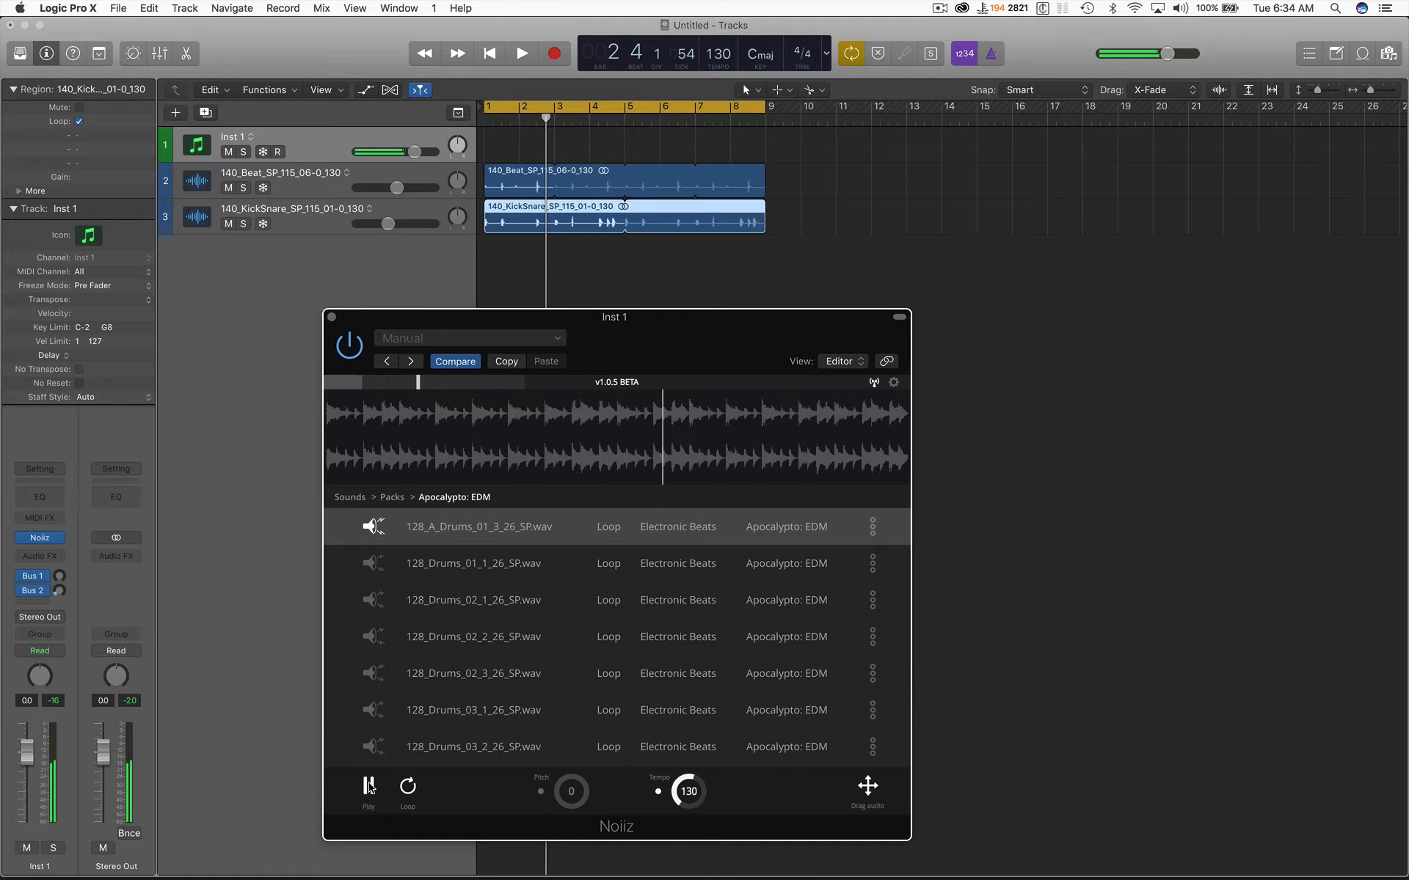
pyautogui.moveTo(372, 527); pyautogui.dragTo(624, 245)
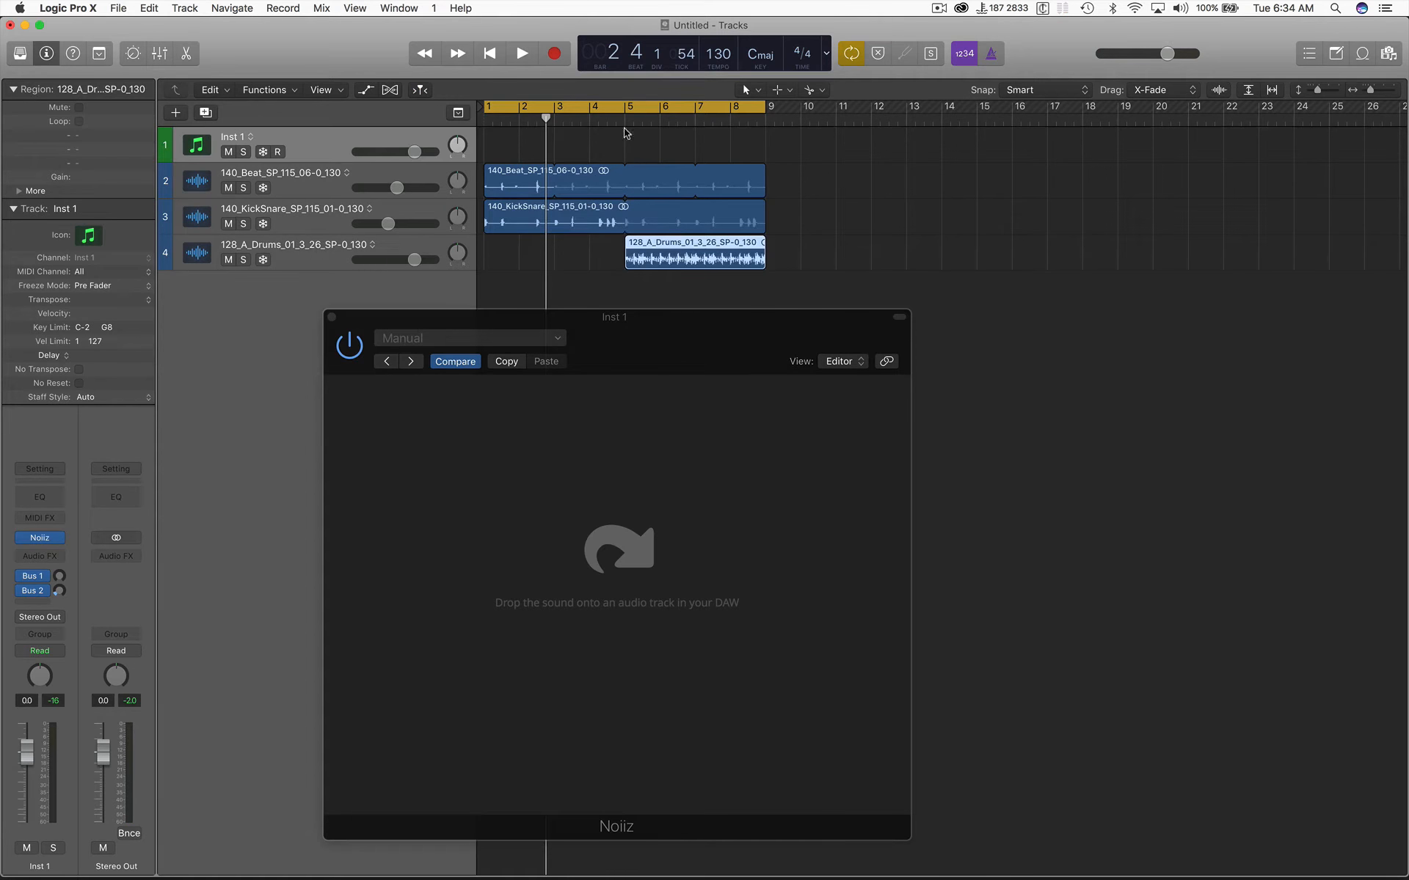
# Play back the arrangement and lower the volume of the new 128_A_Drums_01_3 track
pyautogui.press('space')
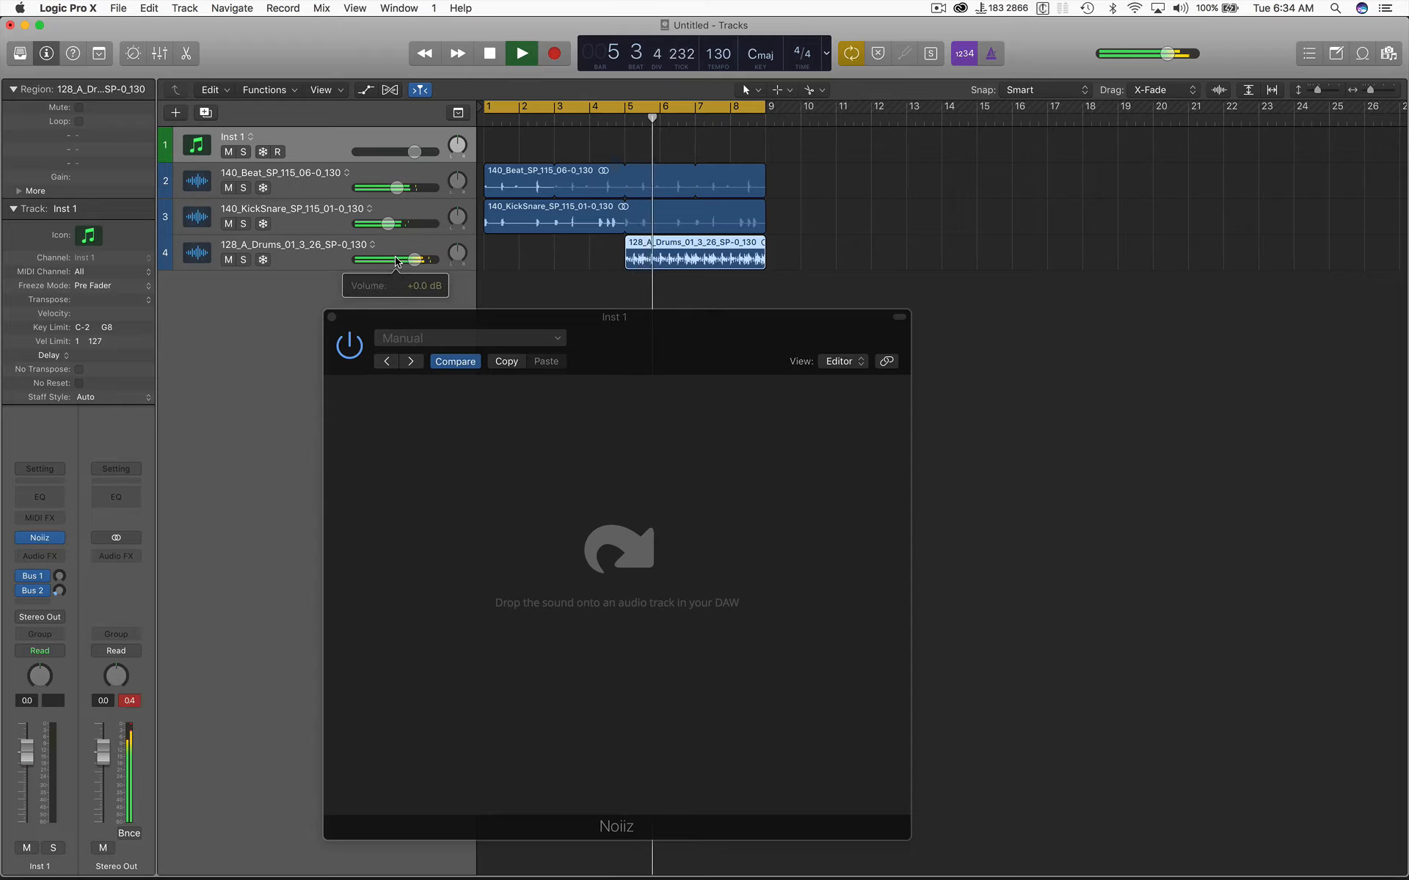
pyautogui.moveTo(396, 262)
pyautogui.moveTo(396, 261); pyautogui.dragTo(326, 262)
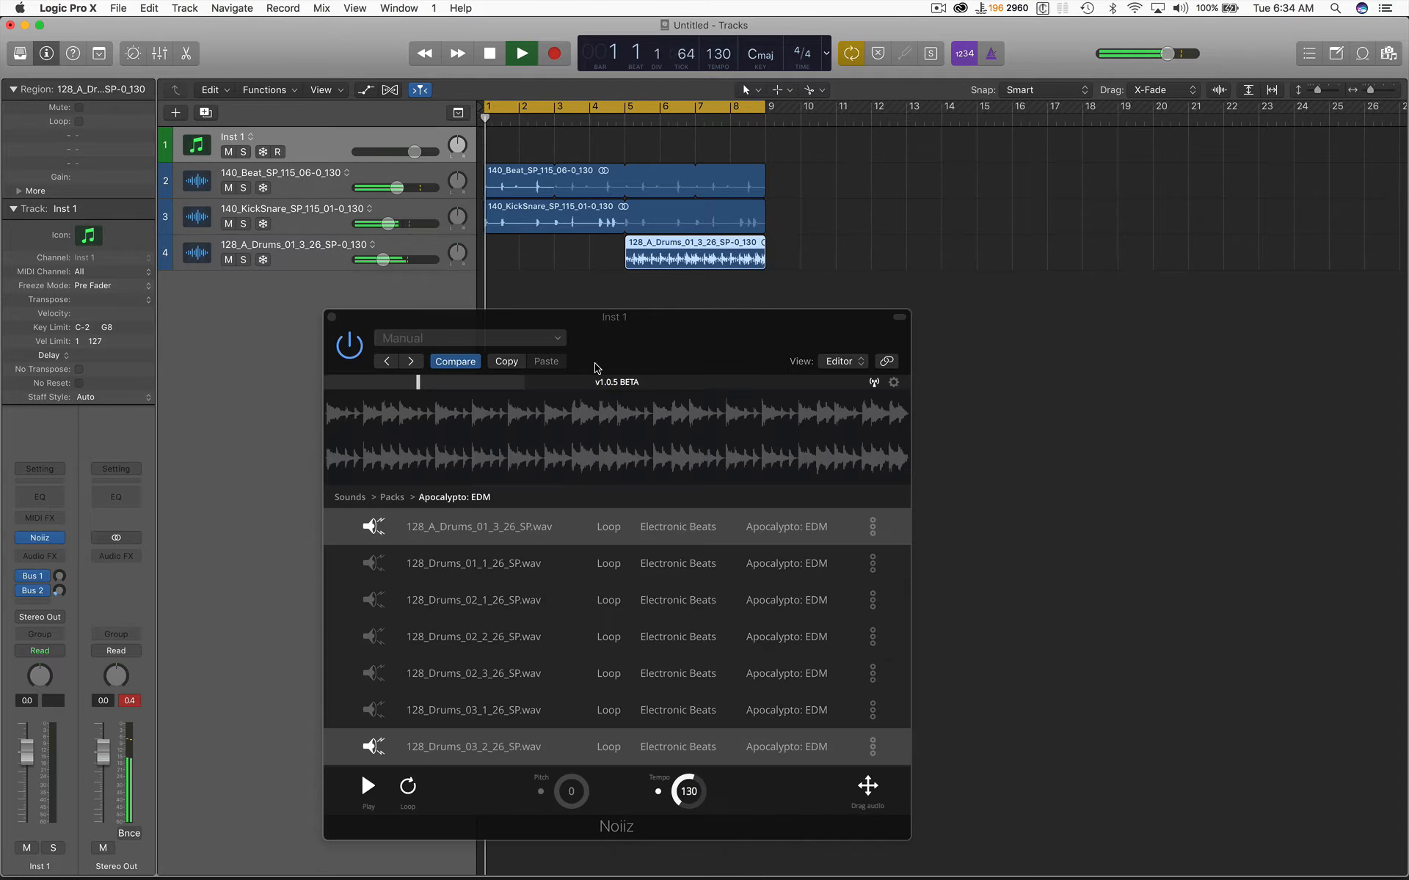
pyautogui.press('space')
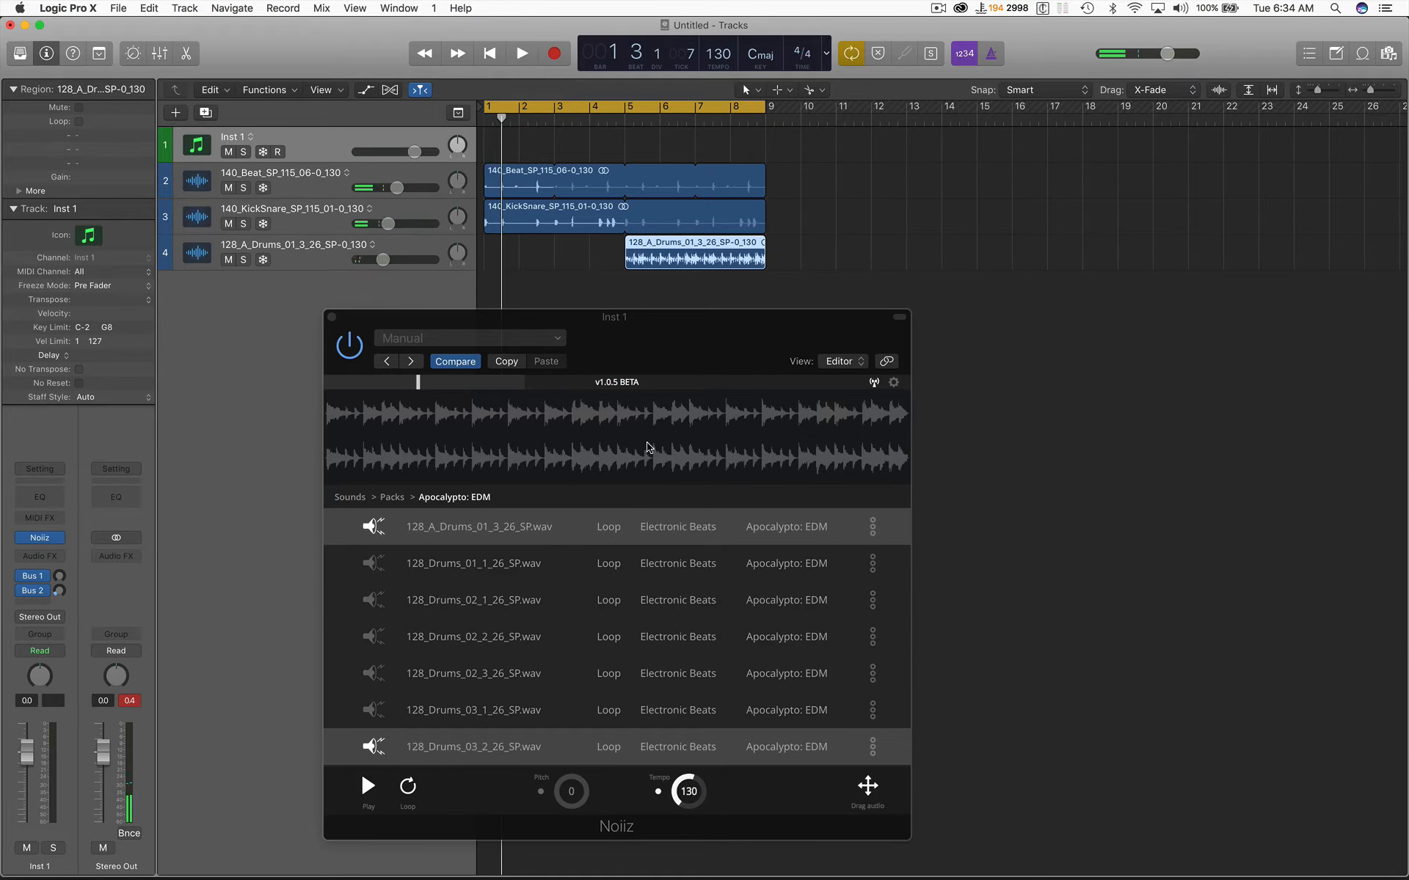
# Return to the unfiltered Noiiz pack list, sort it by Name (A-Z), and browse the sorted packs
pyautogui.click(392, 499)
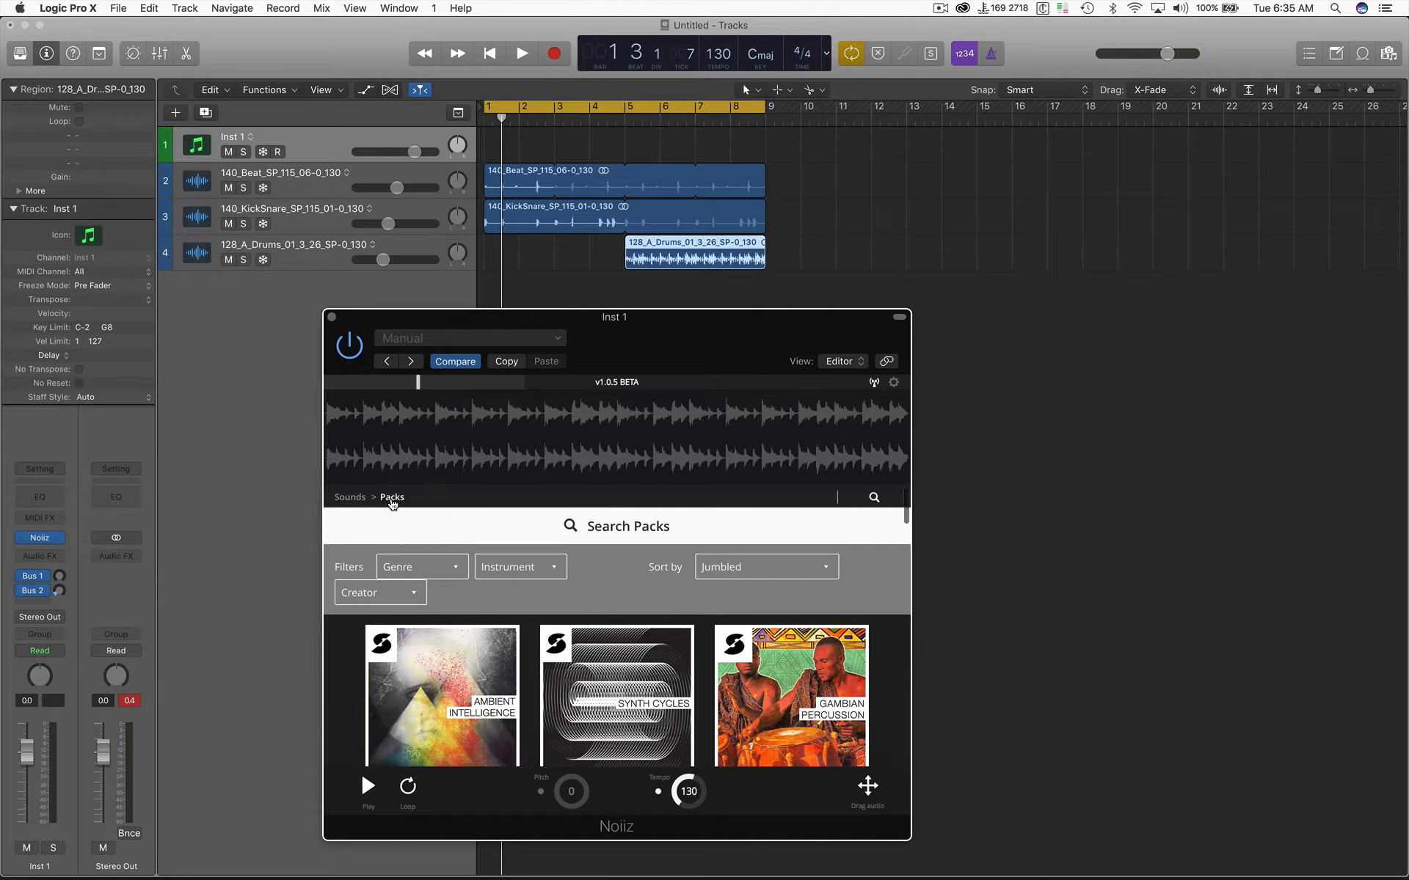
pyautogui.scroll(-15, 647, 587)
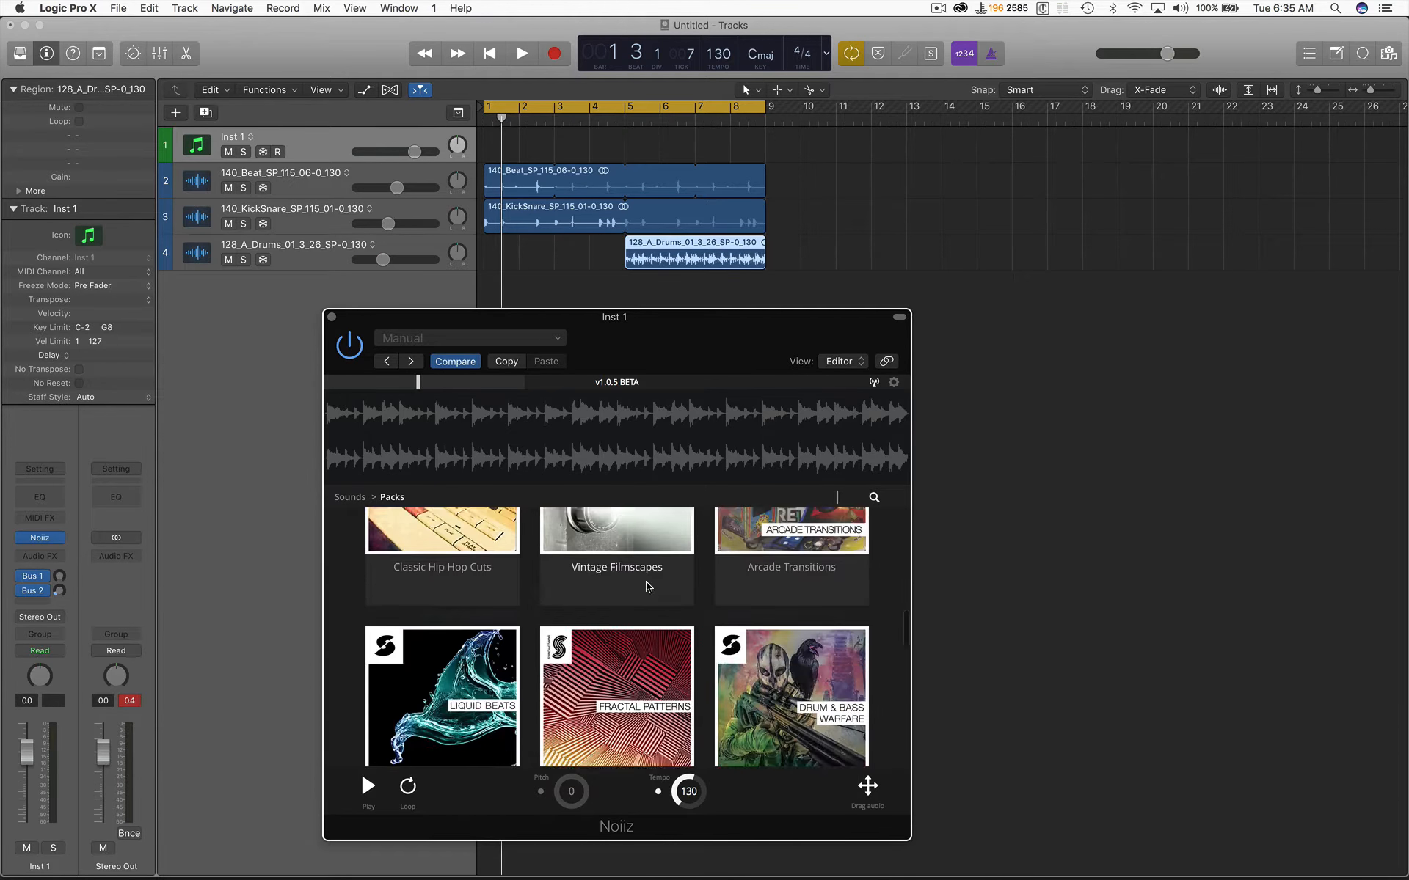
pyautogui.scroll(-10, 646, 587)
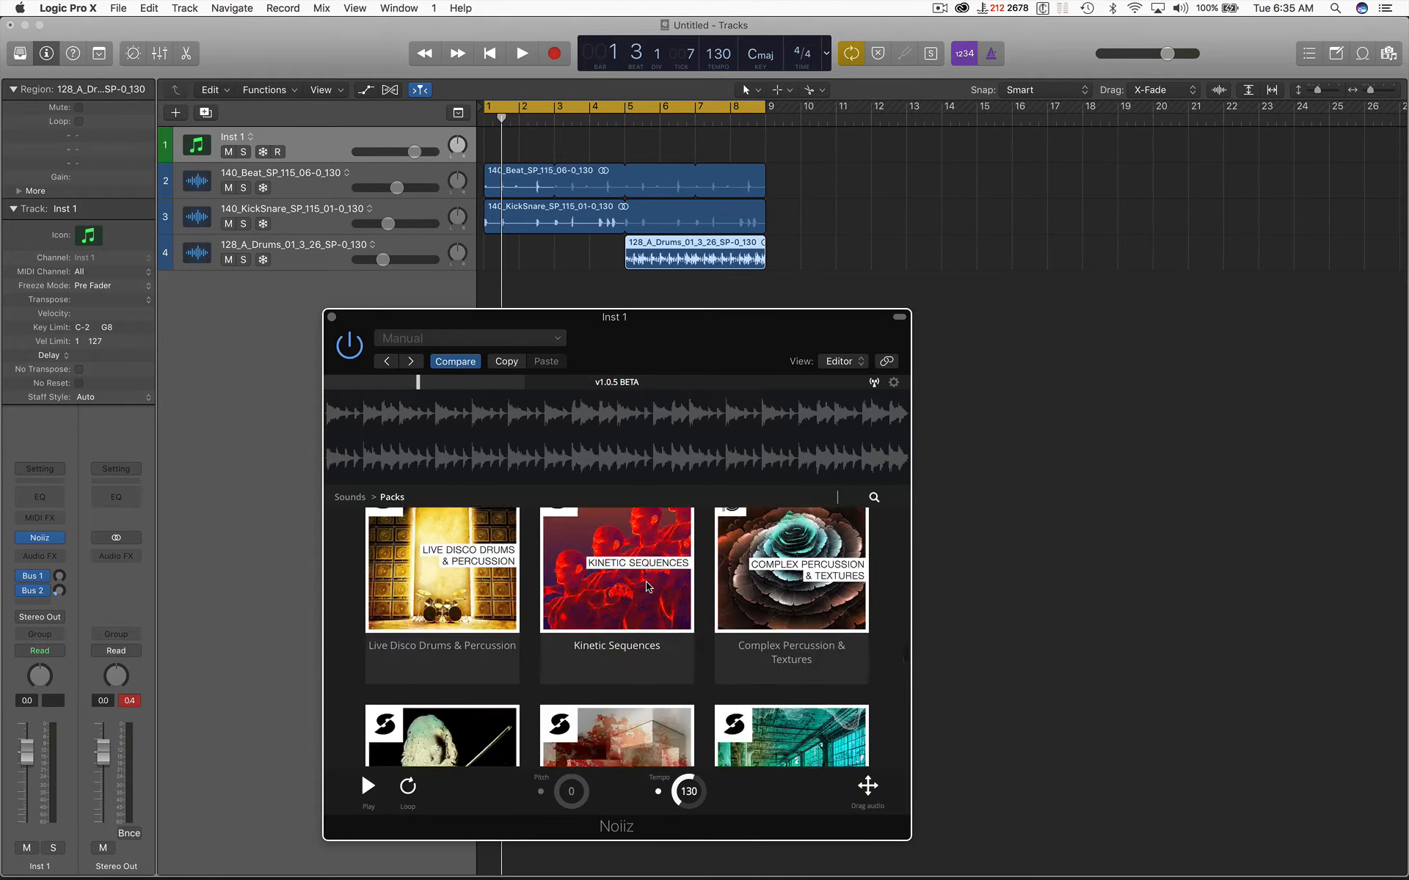
pyautogui.scroll(20, 647, 587)
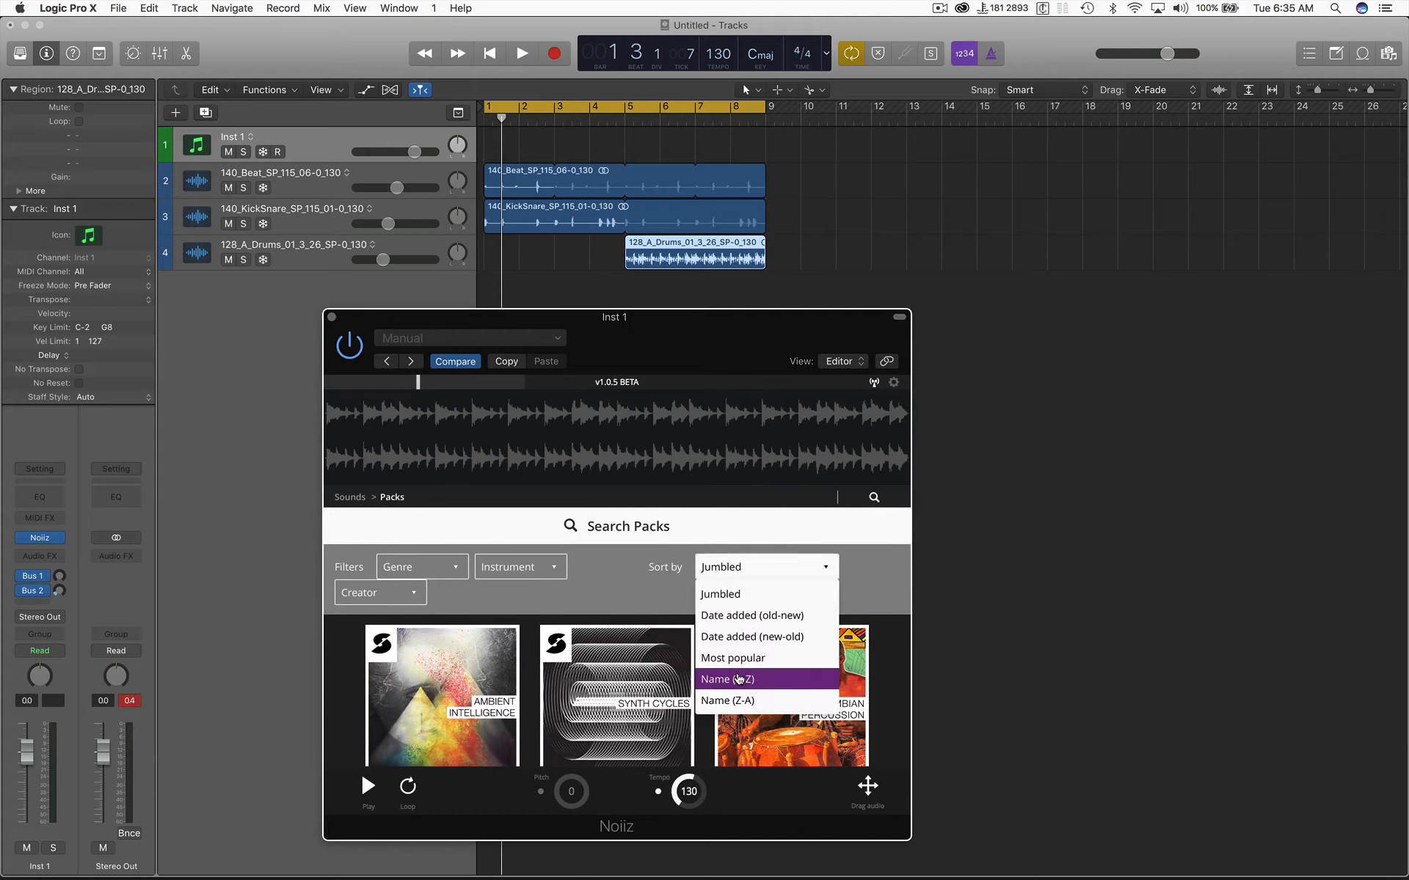
pyautogui.scroll(-5, 674, 602)
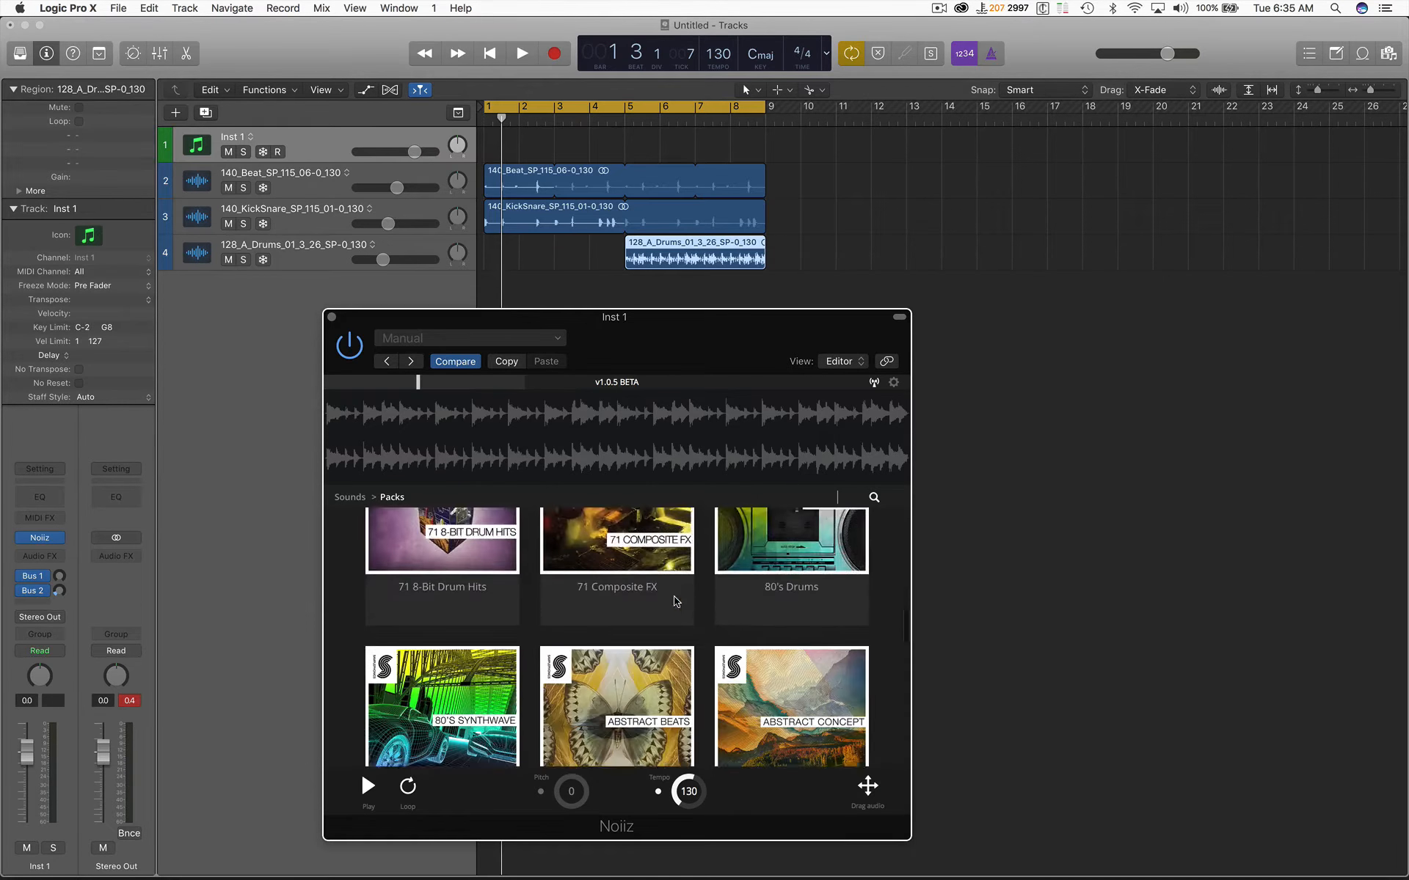
# Browse the Noiiz packs, sort them by Name (Z-A), and open the System Unity pack
pyautogui.scroll(-5, 674, 601)
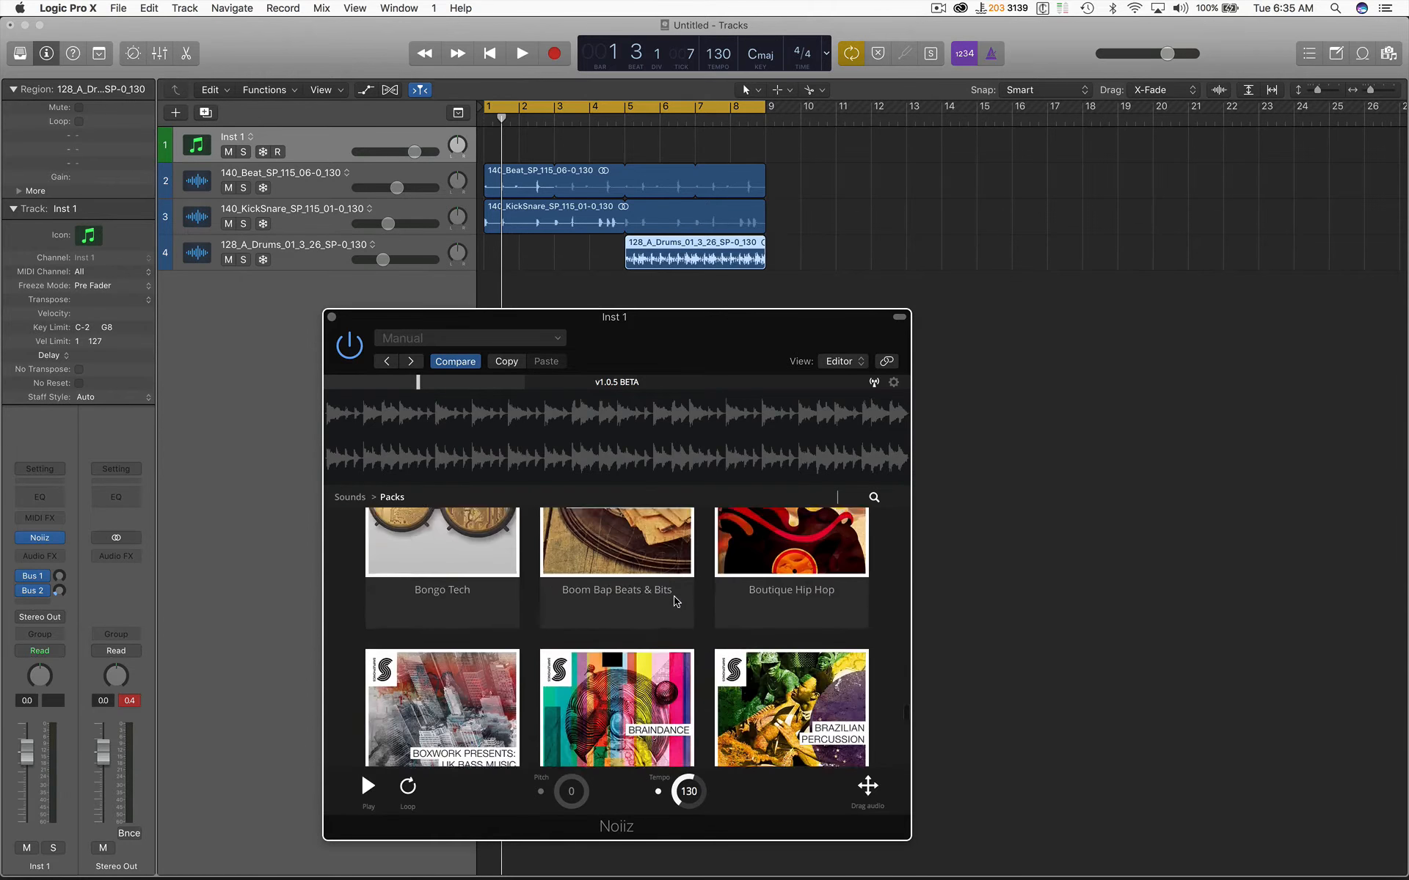
pyautogui.scroll(20, 674, 601)
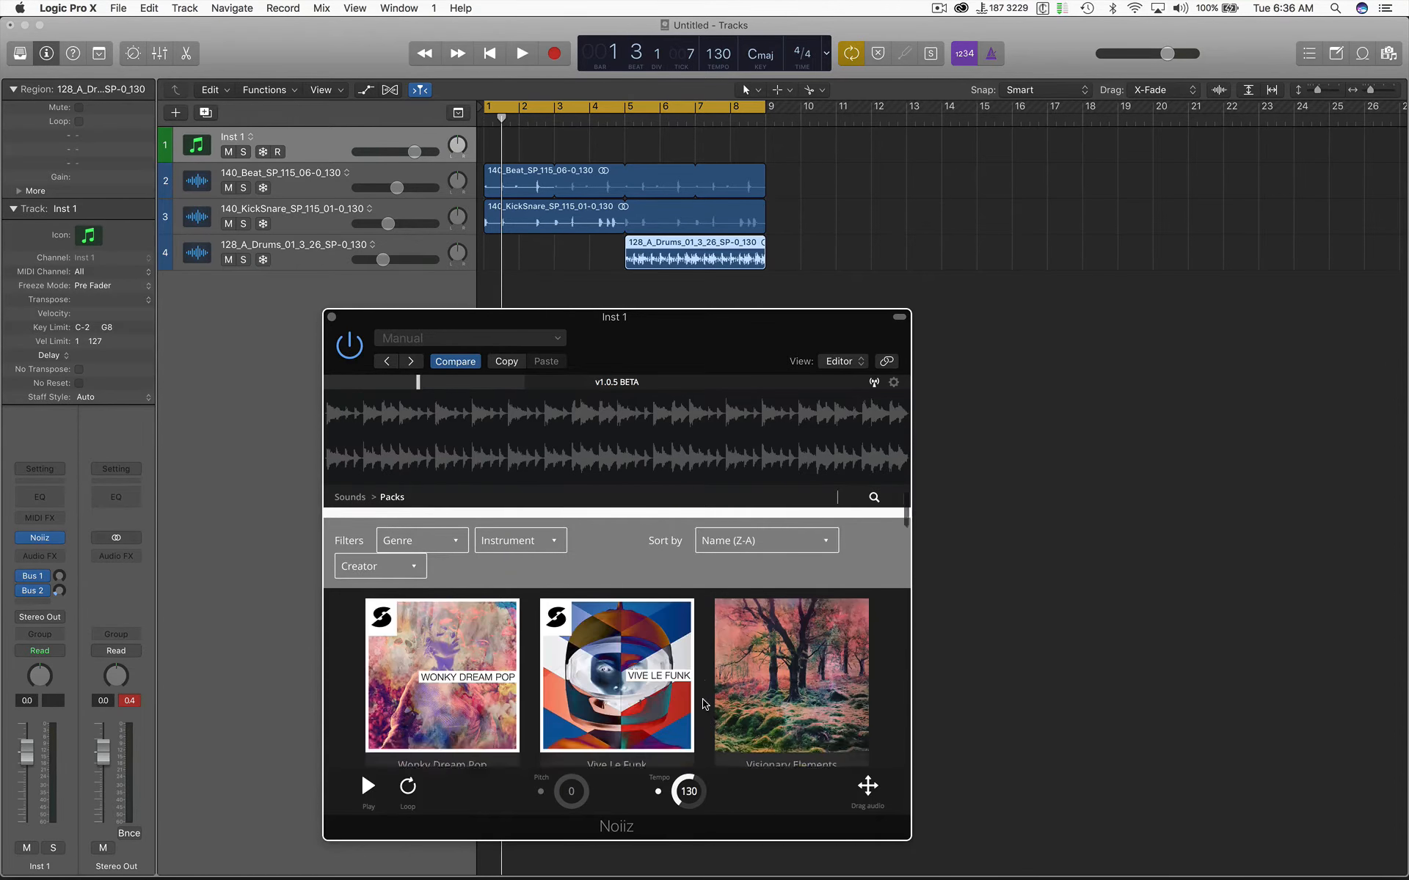
pyautogui.scroll(-5, 703, 704)
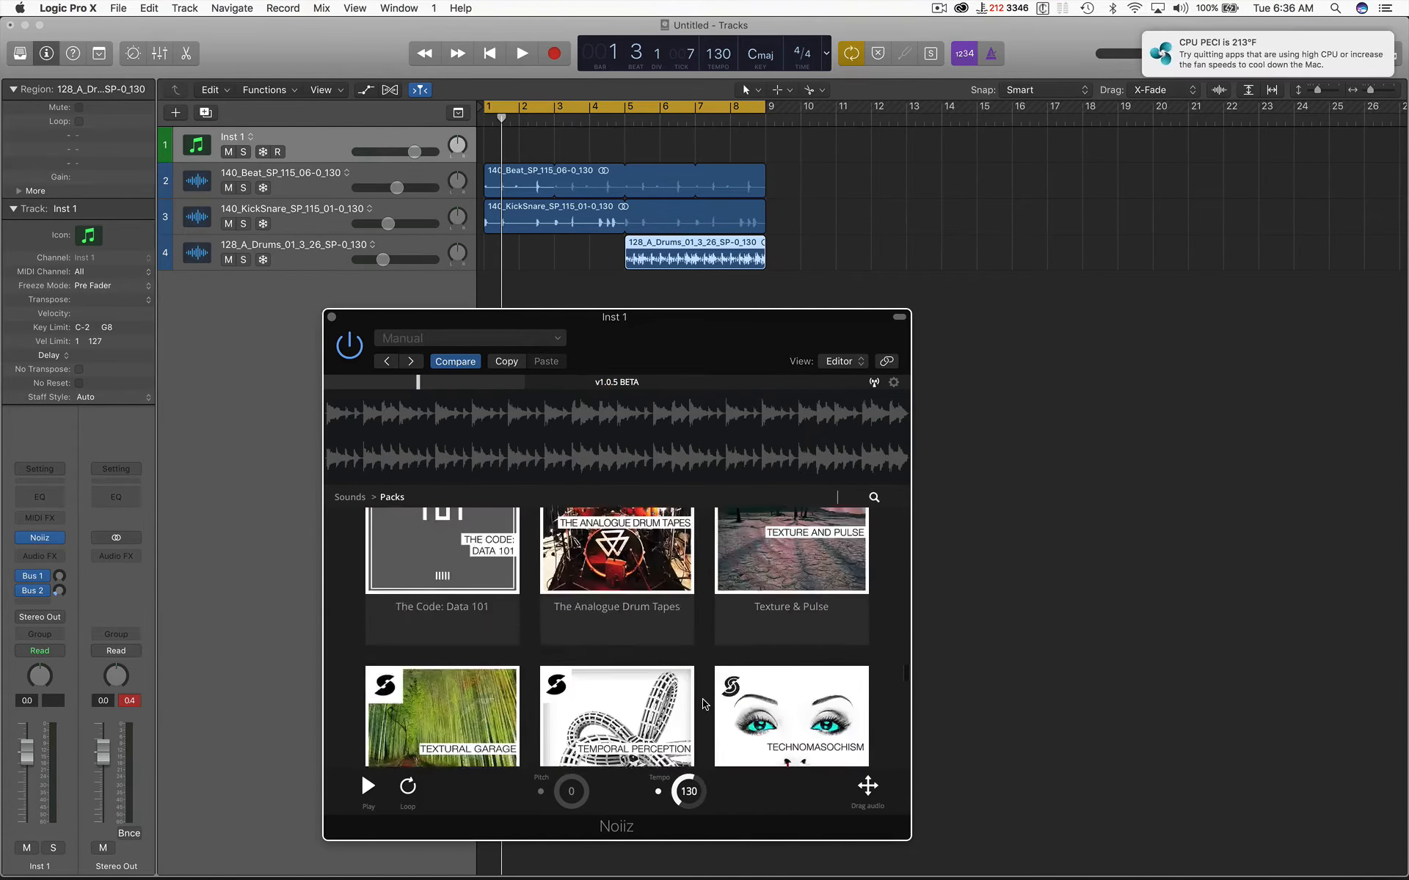
pyautogui.click(432, 570)
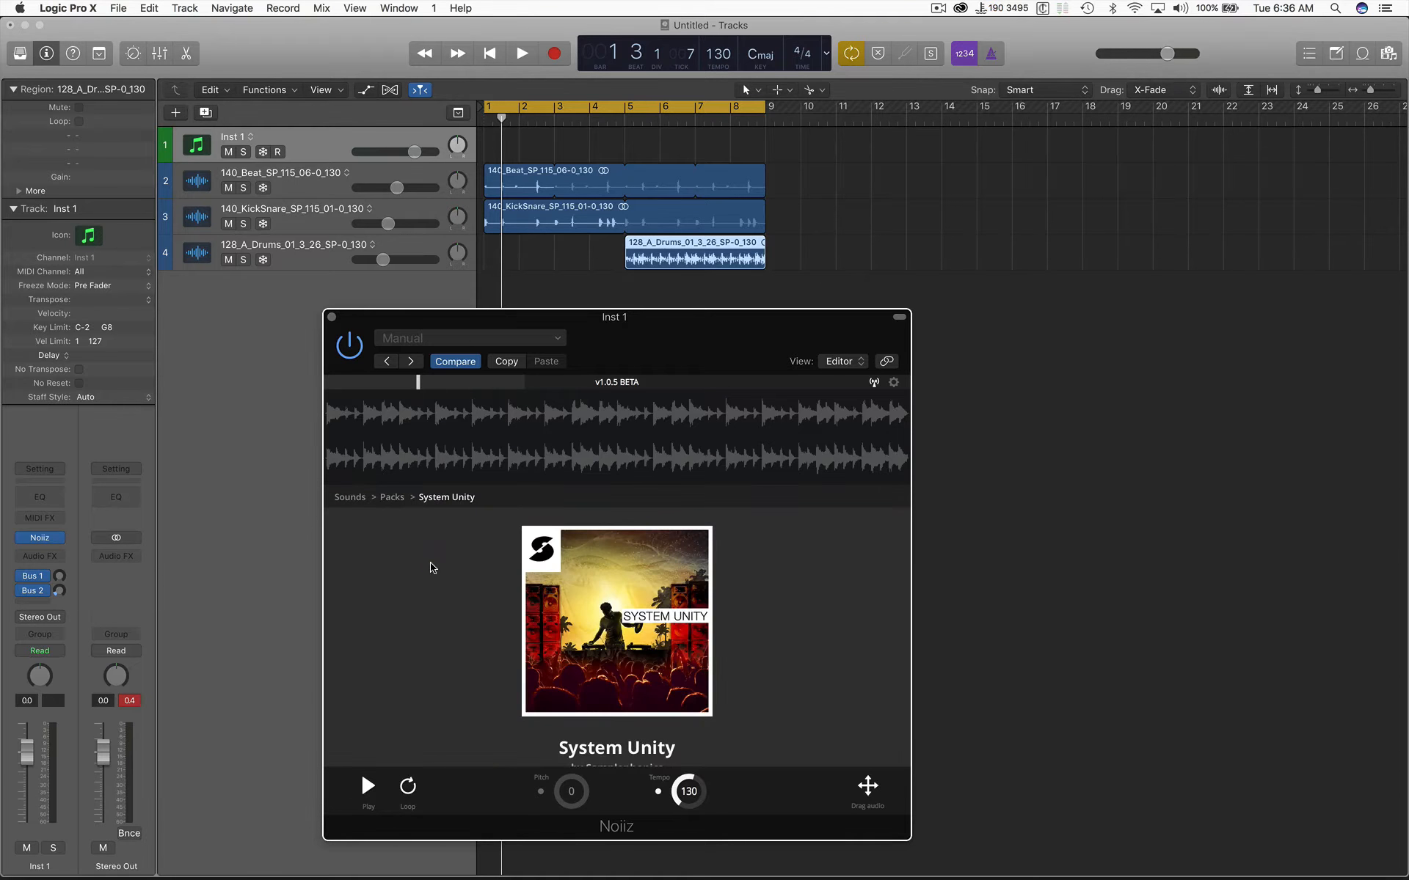
# Show and hide the System Unity pack's description, and filter its sounds by the Synth instrument
pyautogui.scroll(-5, 477, 565)
pyautogui.click(619, 556)
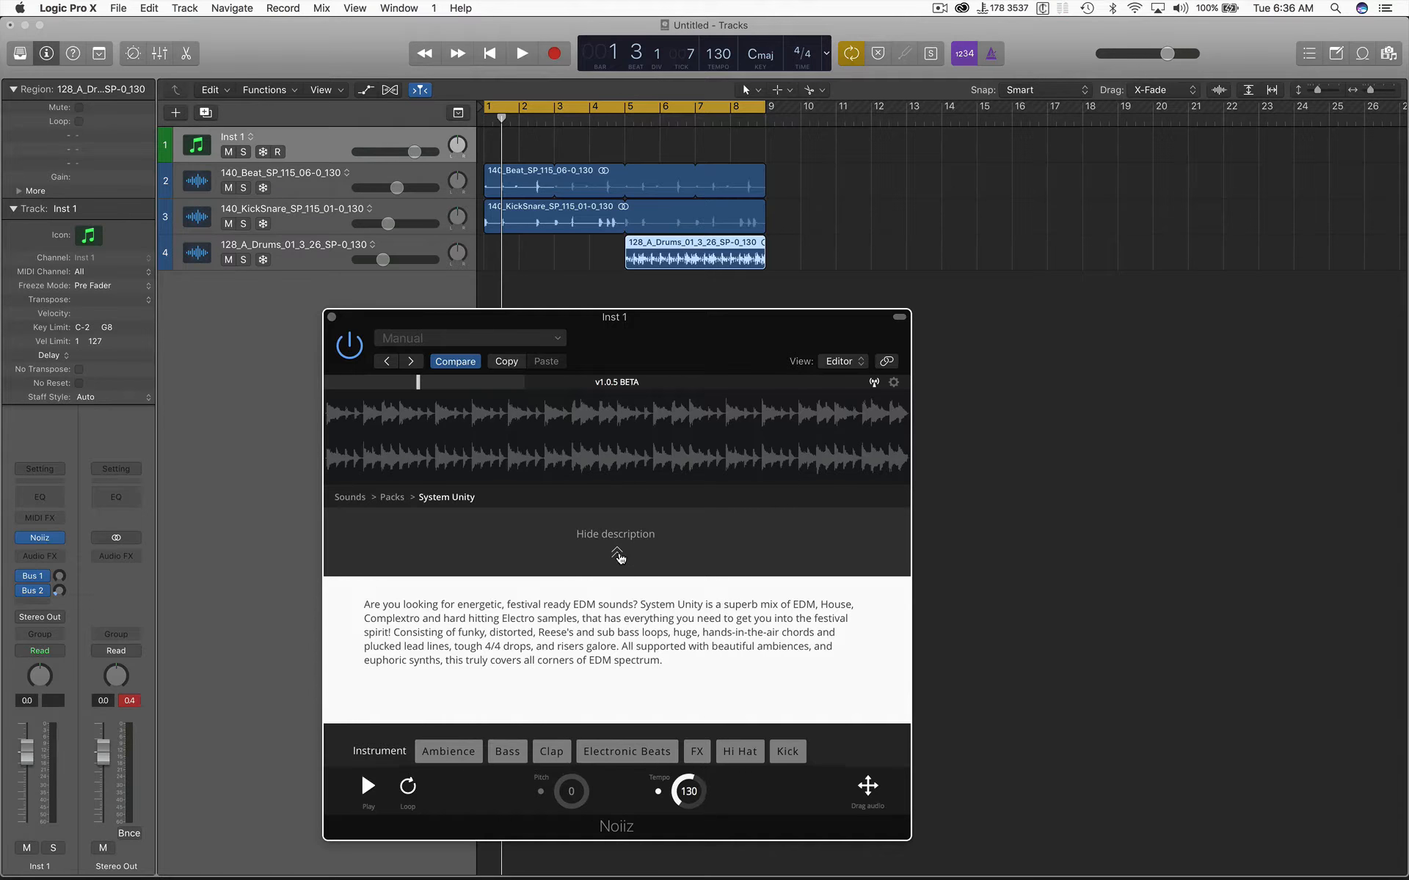
pyautogui.click(618, 556)
pyautogui.scroll(-1, 653, 646)
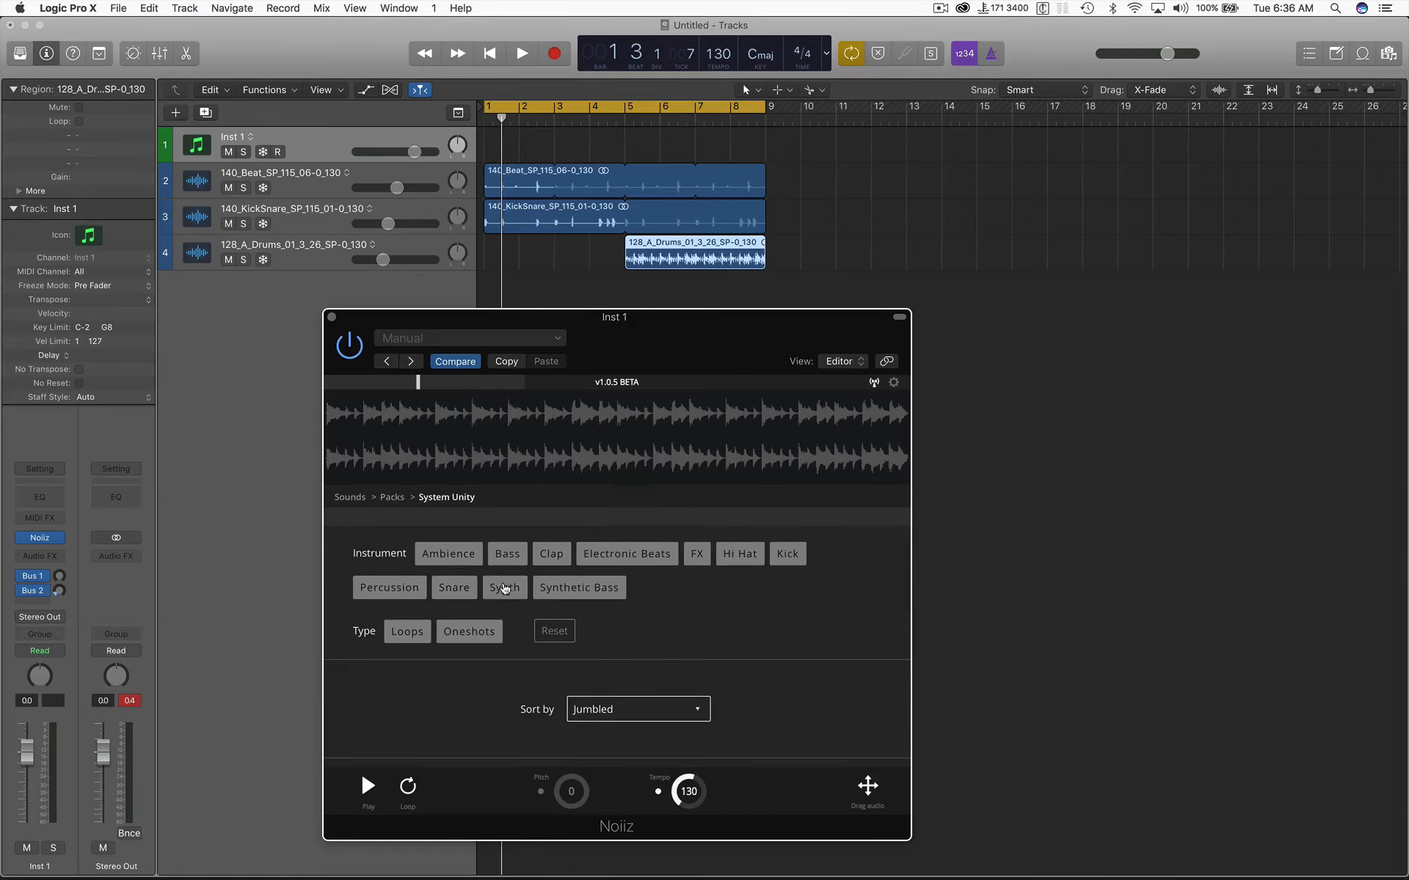
pyautogui.click(505, 588)
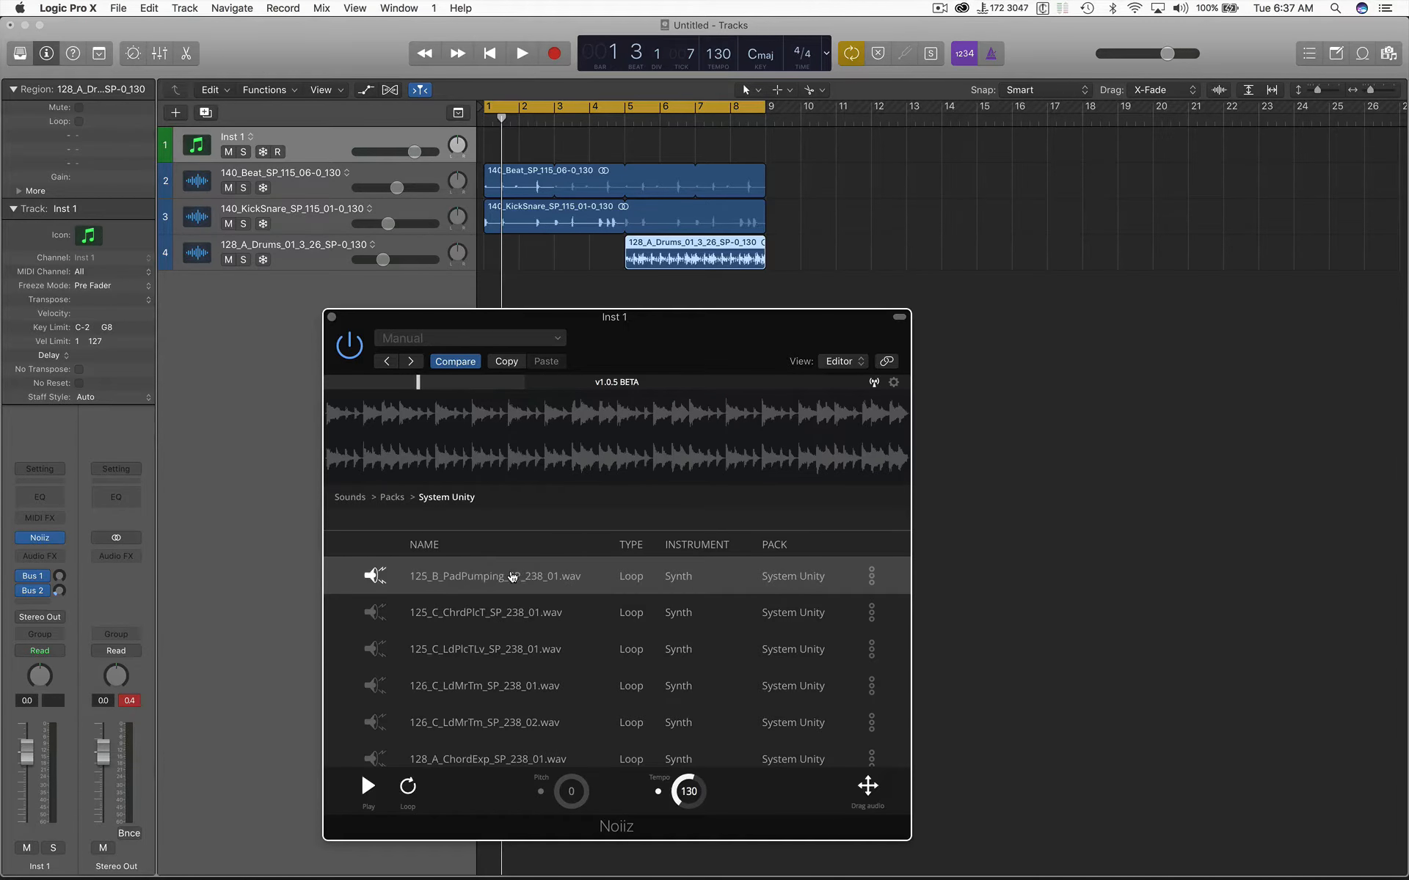
# Preview several System Unity synth loops and place 128_A_ChordExp_SP_238_01.wav on a new audio track at bar 1
pyautogui.click(512, 577)
pyautogui.click(506, 618)
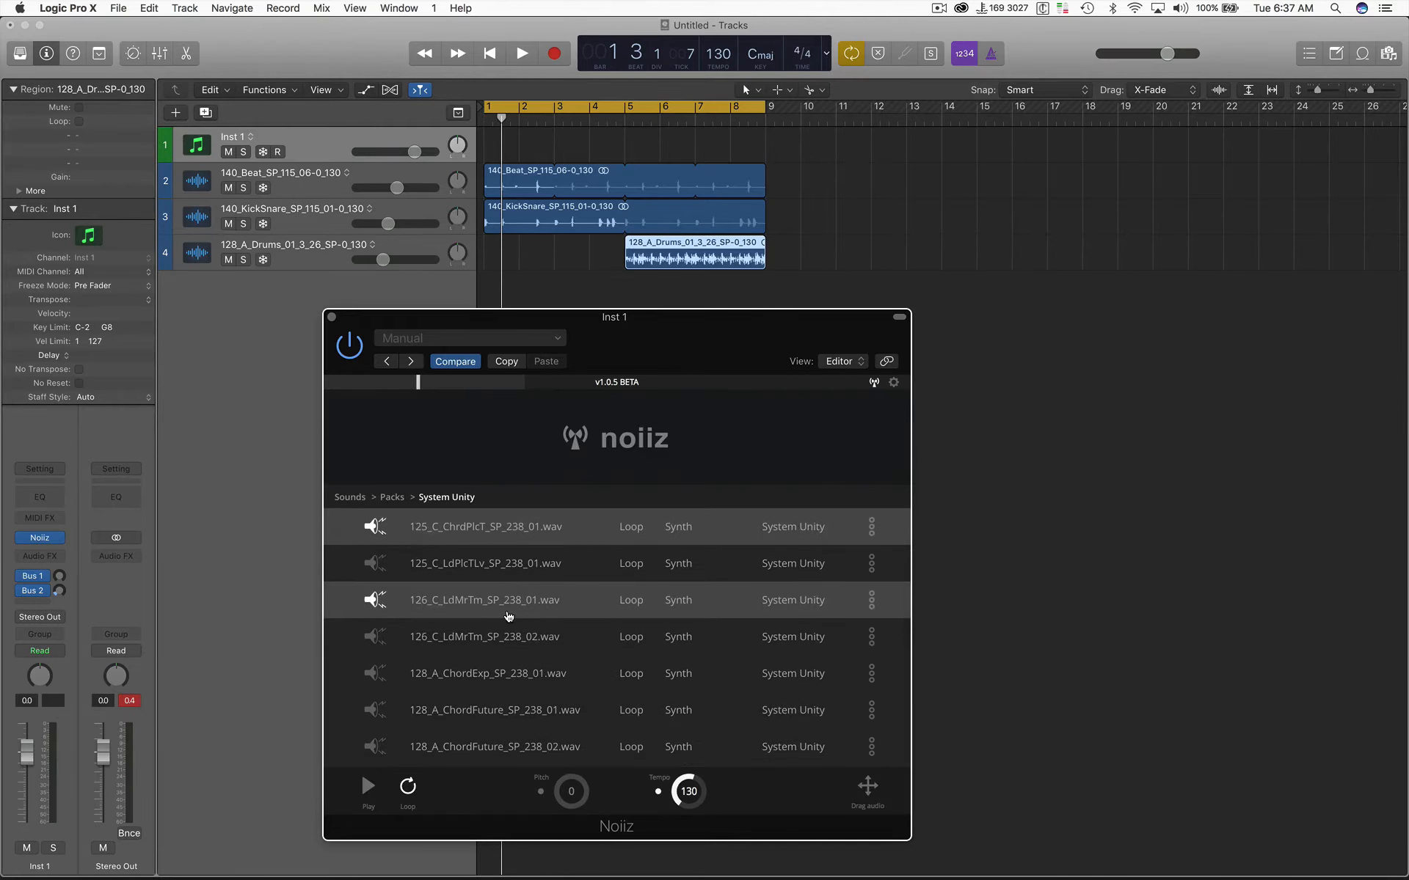
pyautogui.click(500, 570)
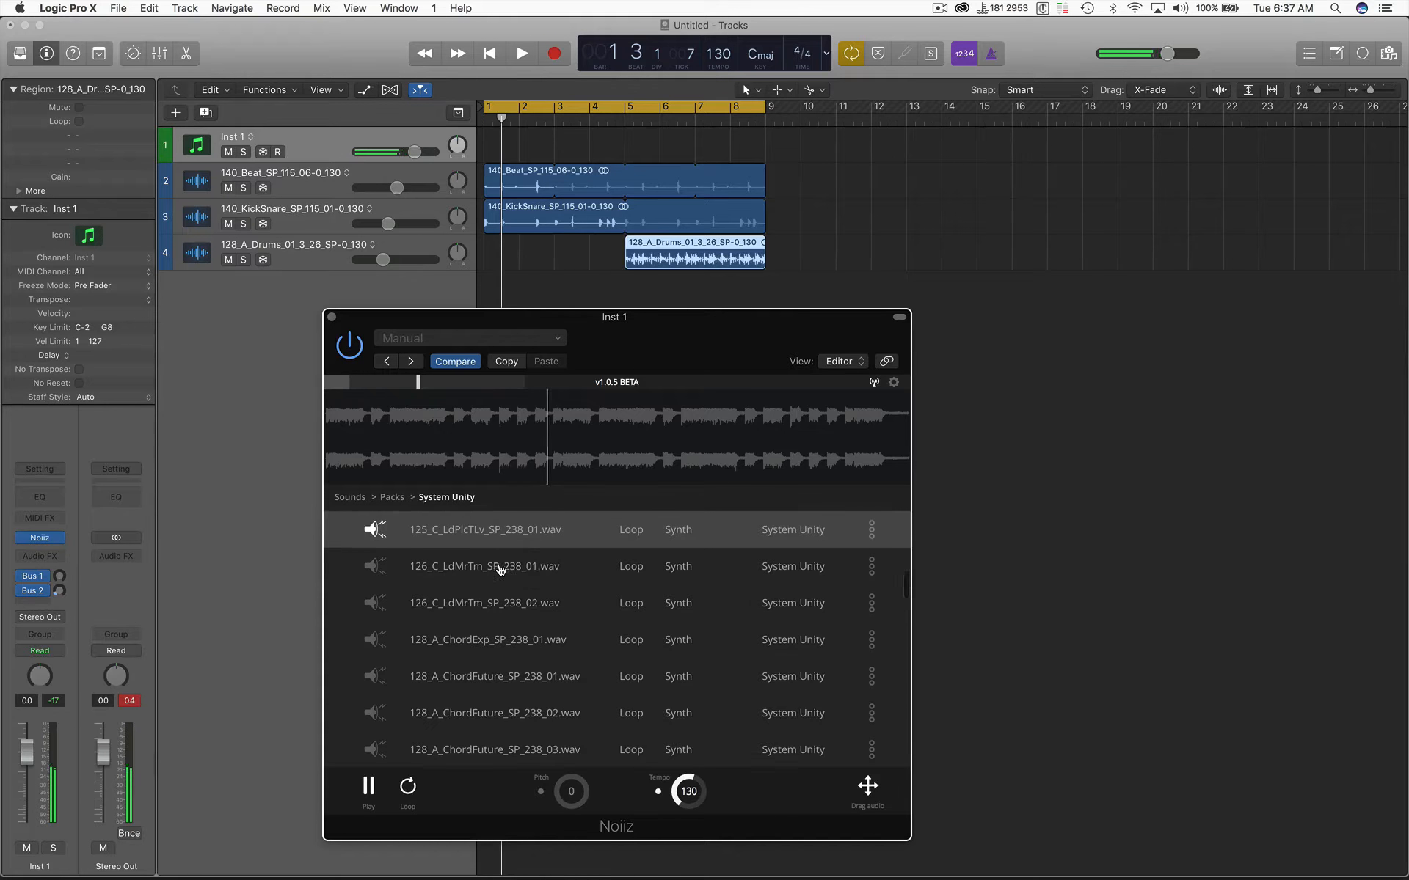
pyautogui.click(498, 637)
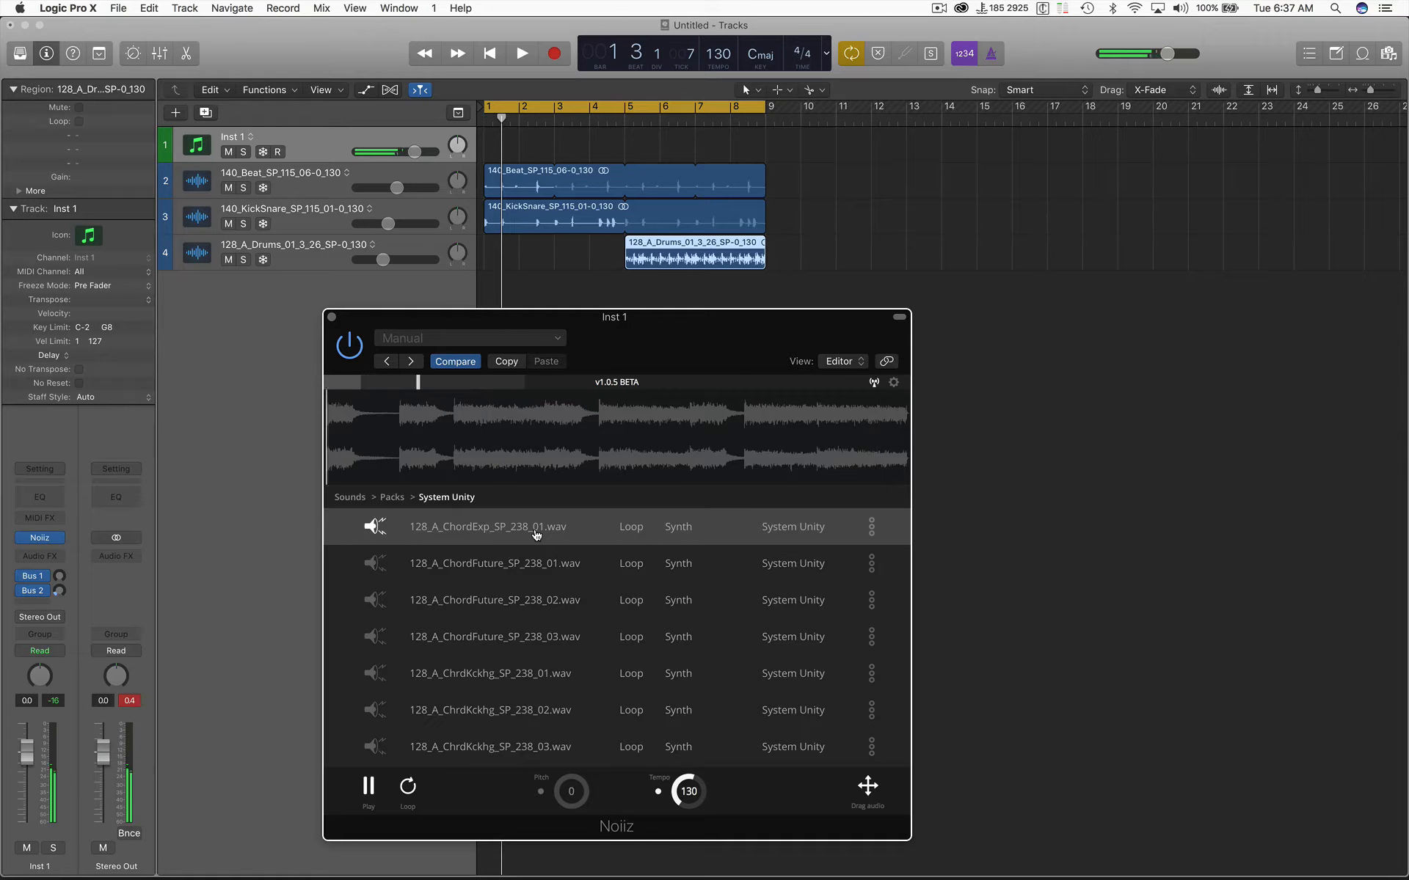
pyautogui.click(535, 564)
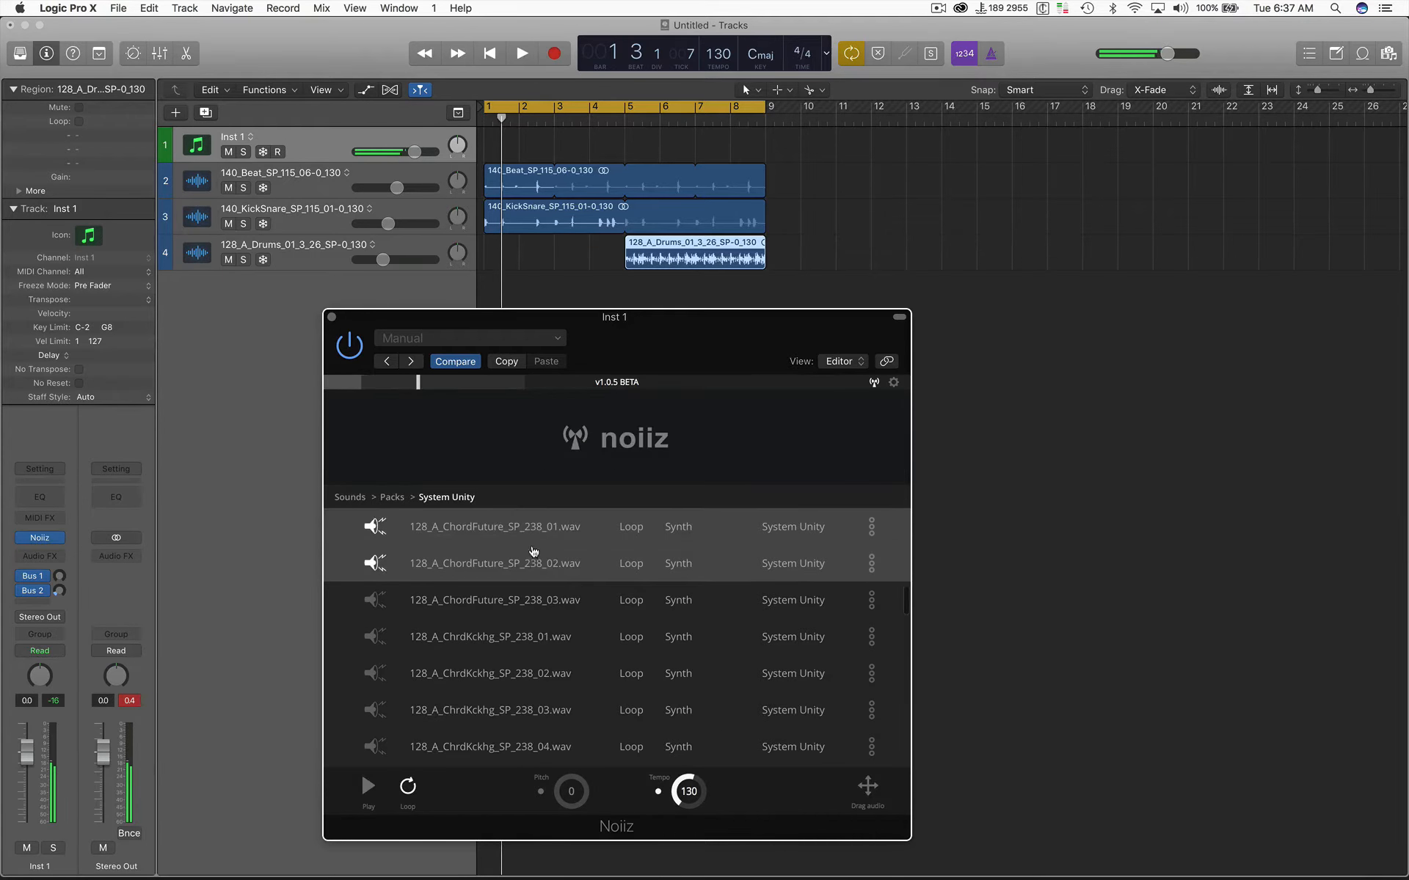
pyautogui.scroll(3, 532, 542)
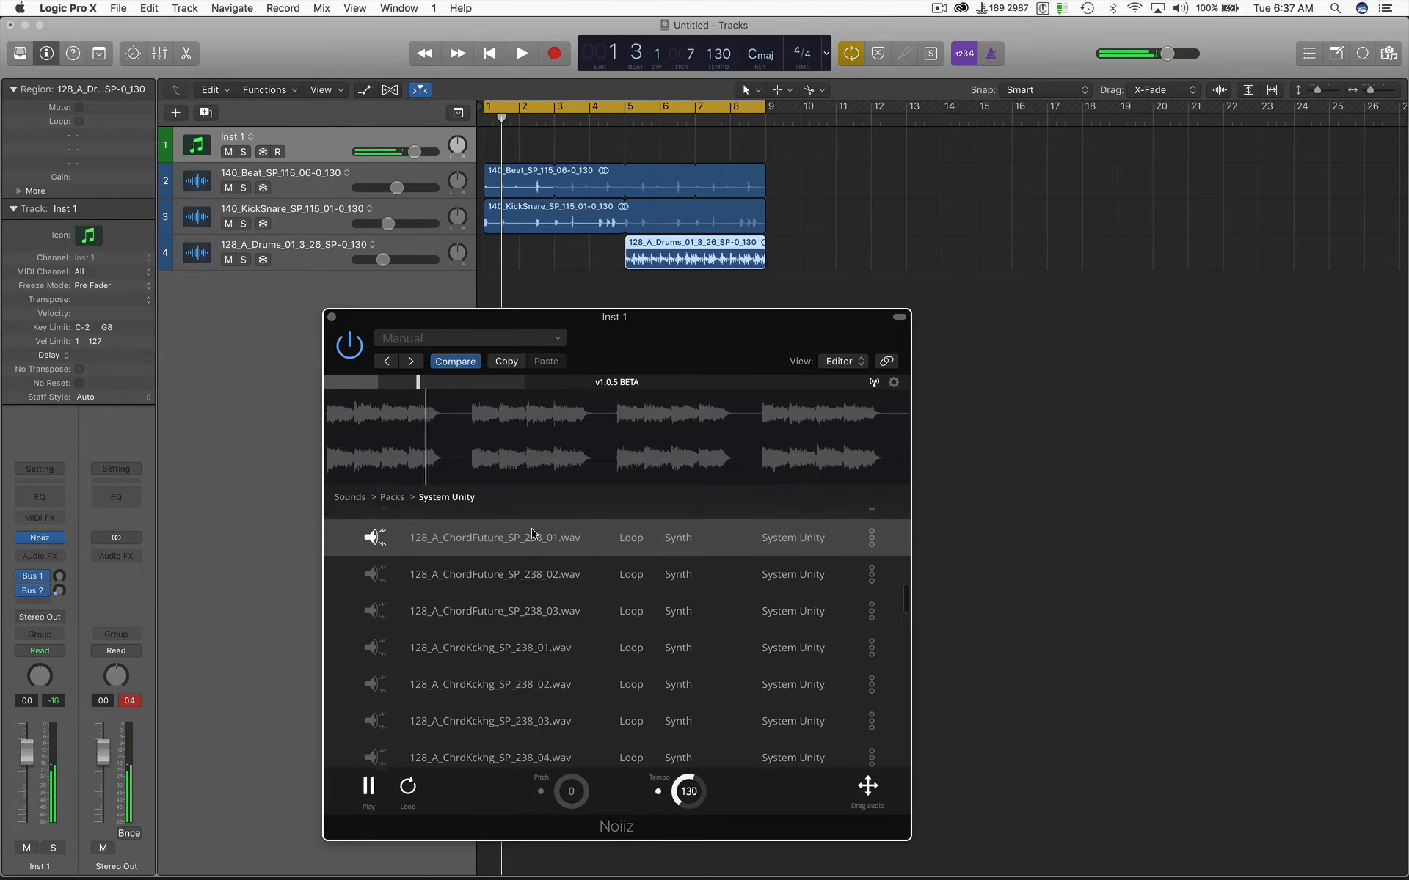
pyautogui.click(527, 551)
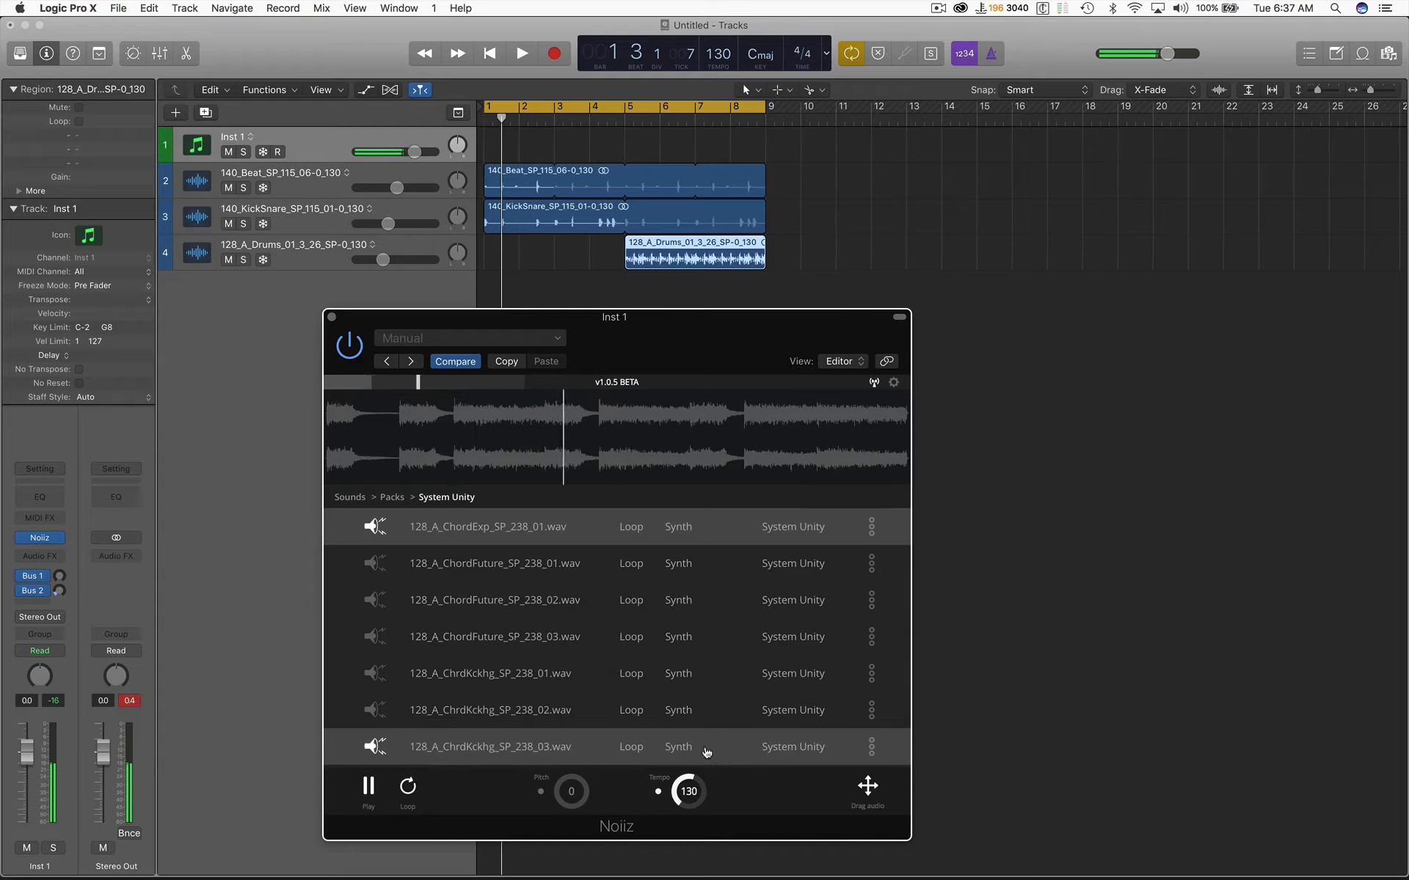
pyautogui.click(368, 787)
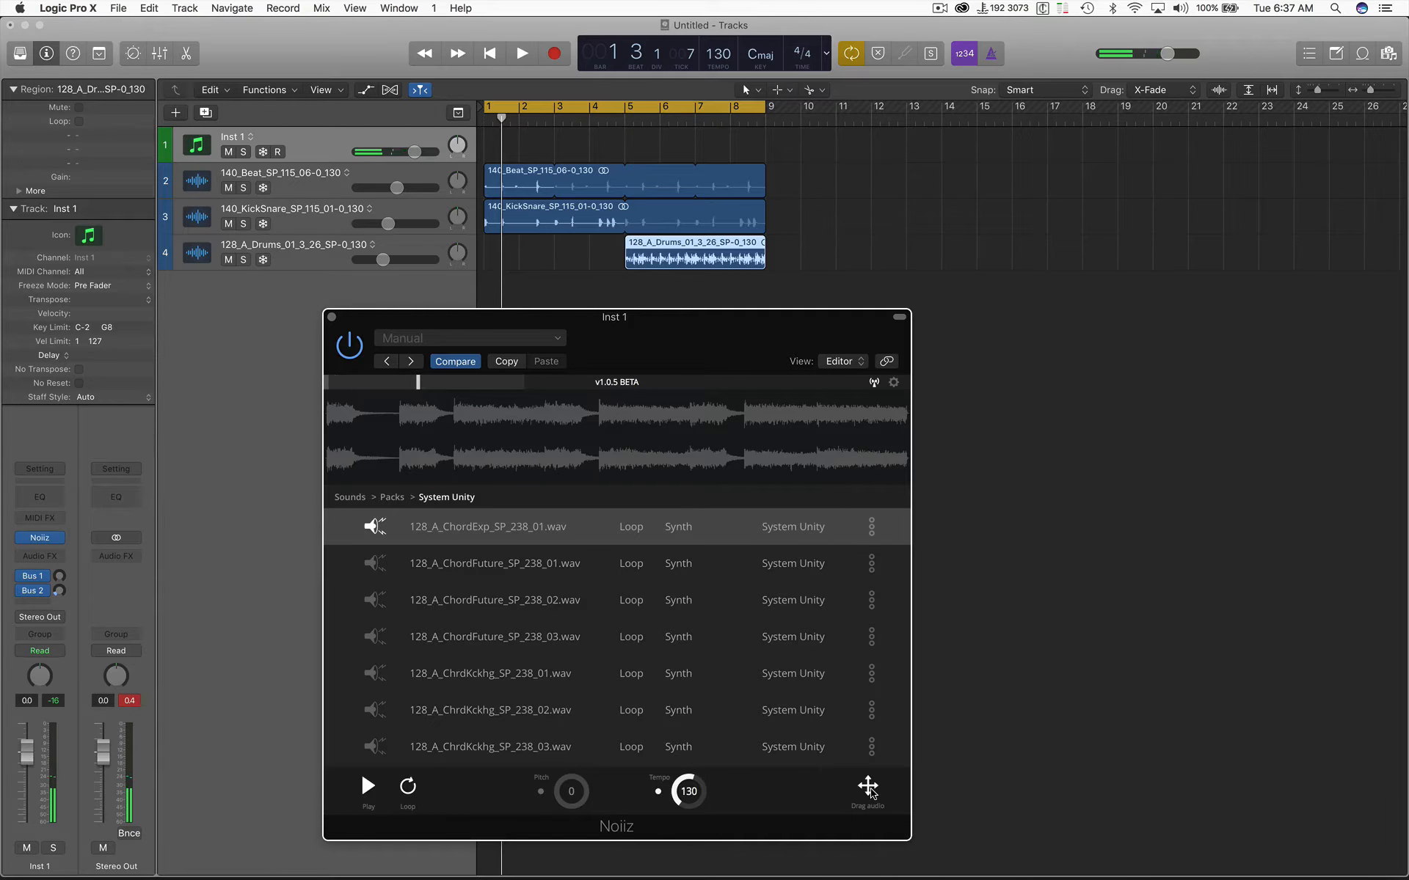
pyautogui.moveTo(868, 787); pyautogui.dragTo(662, 281)
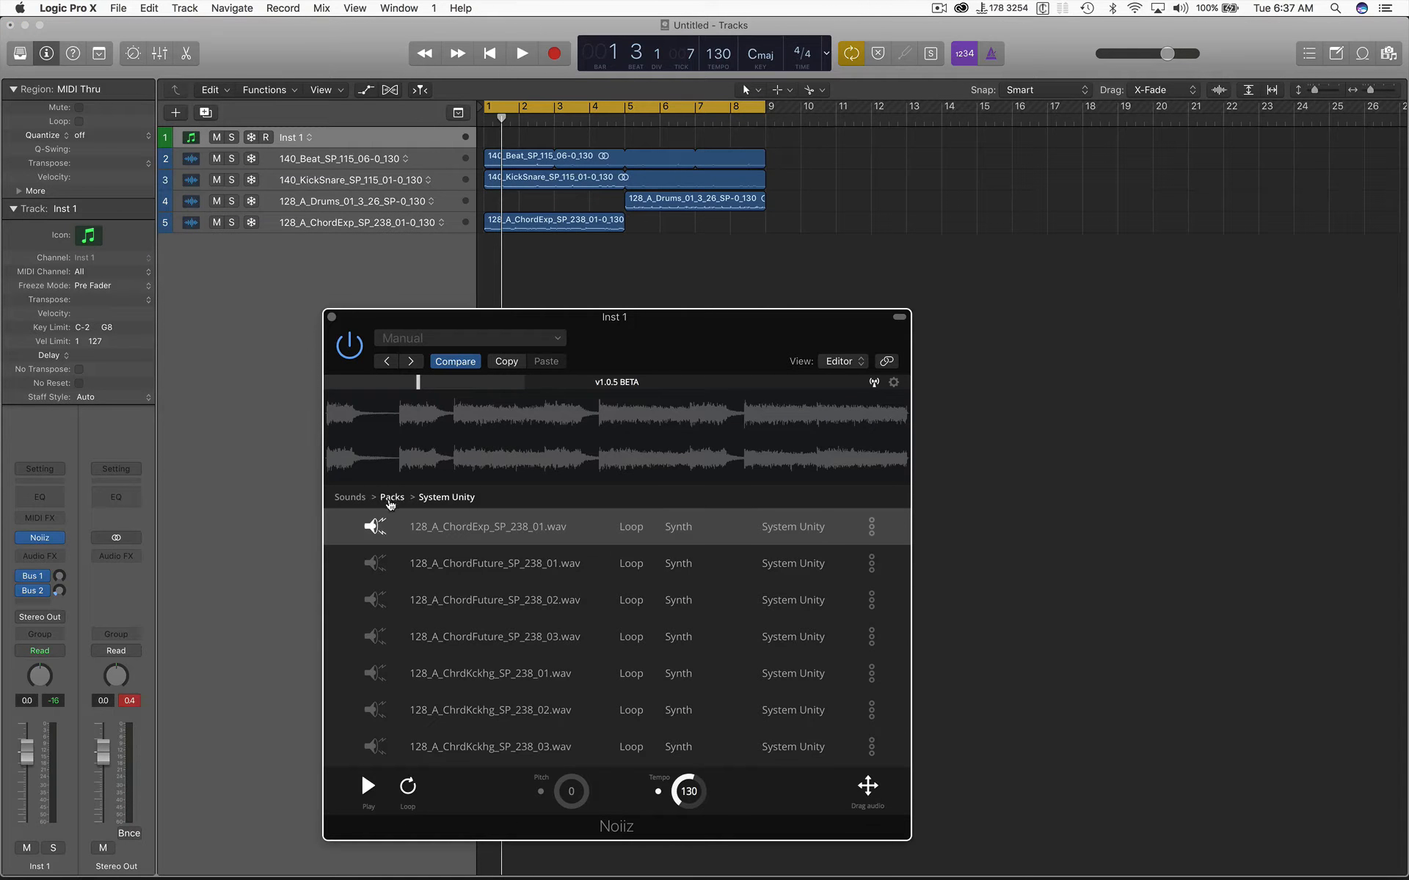
# Return to the Packs list, sort it by Name (Z-A), and open the Vive Le Funk pack
pyautogui.click(392, 498)
pyautogui.click(767, 551)
pyautogui.click(739, 697)
pyautogui.scroll(-1, 740, 699)
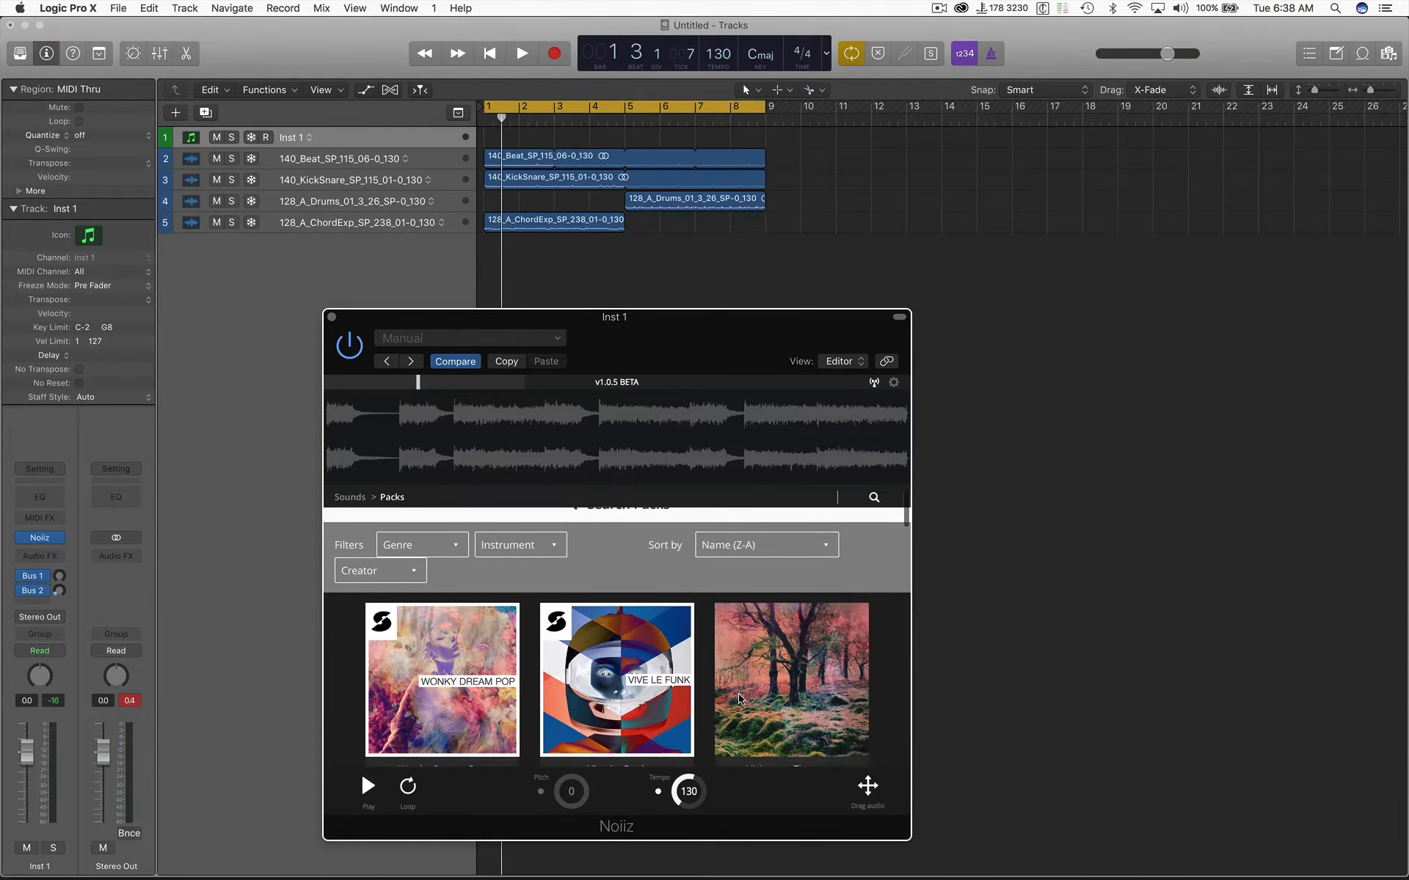
pyautogui.click(616, 684)
# Filter the Vive Le Funk sounds by the Bass instrument and sort them by Key (A-G)
pyautogui.scroll(-5, 616, 660)
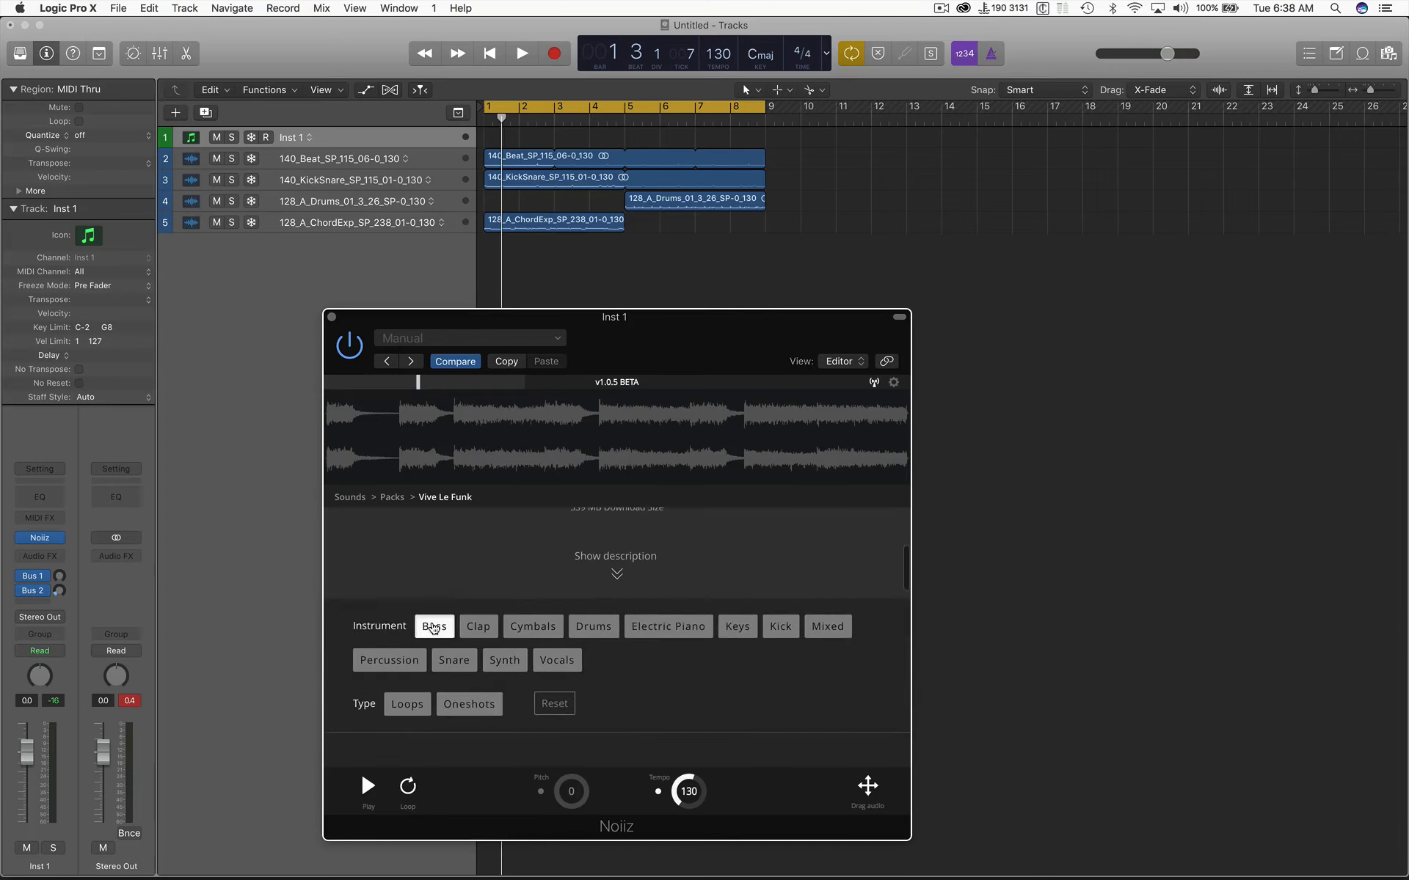
pyautogui.scroll(-3, 365, 624)
pyautogui.click(646, 557)
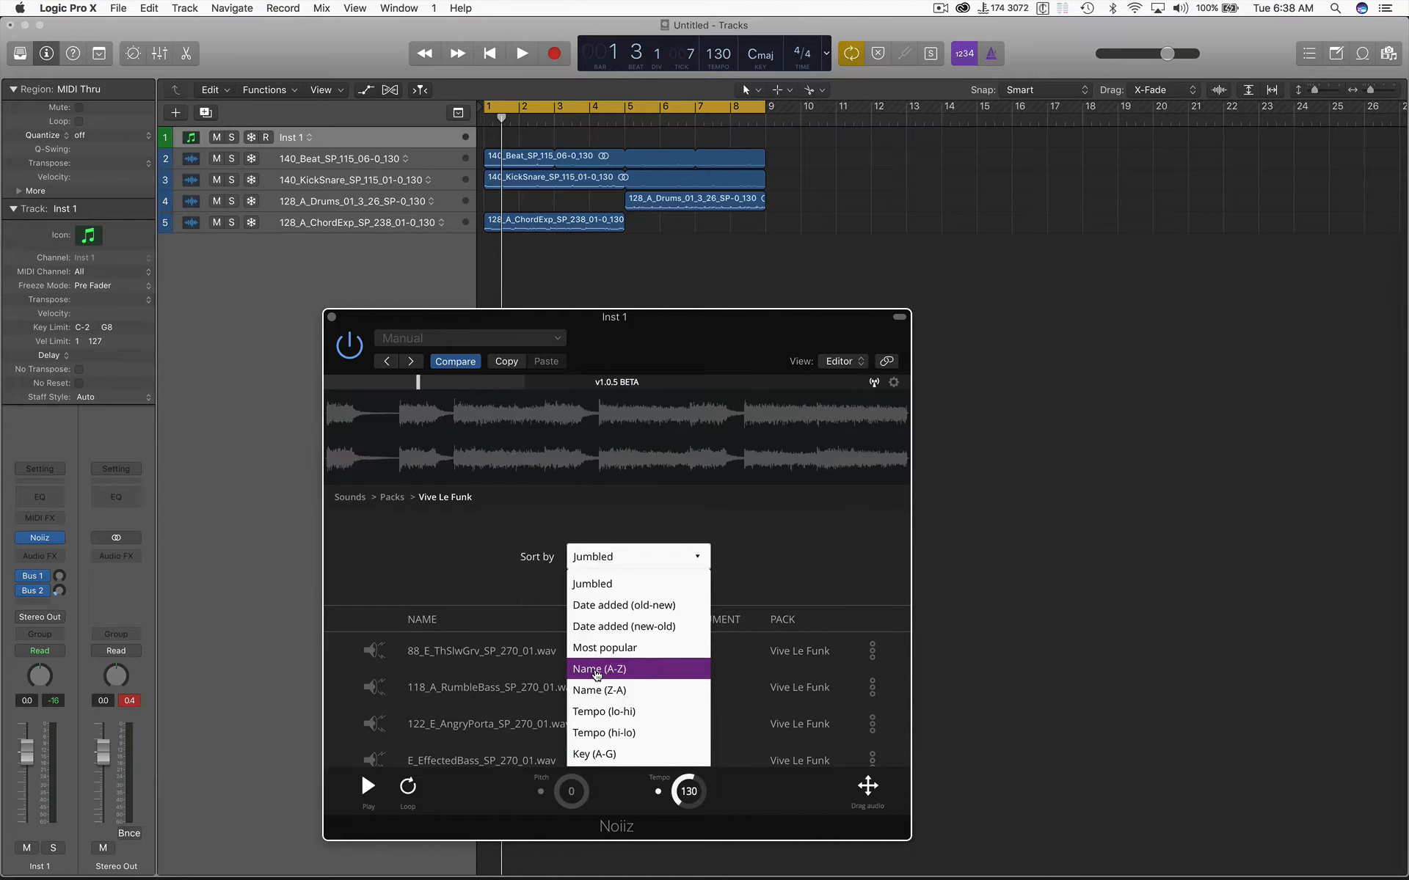
pyautogui.click(602, 753)
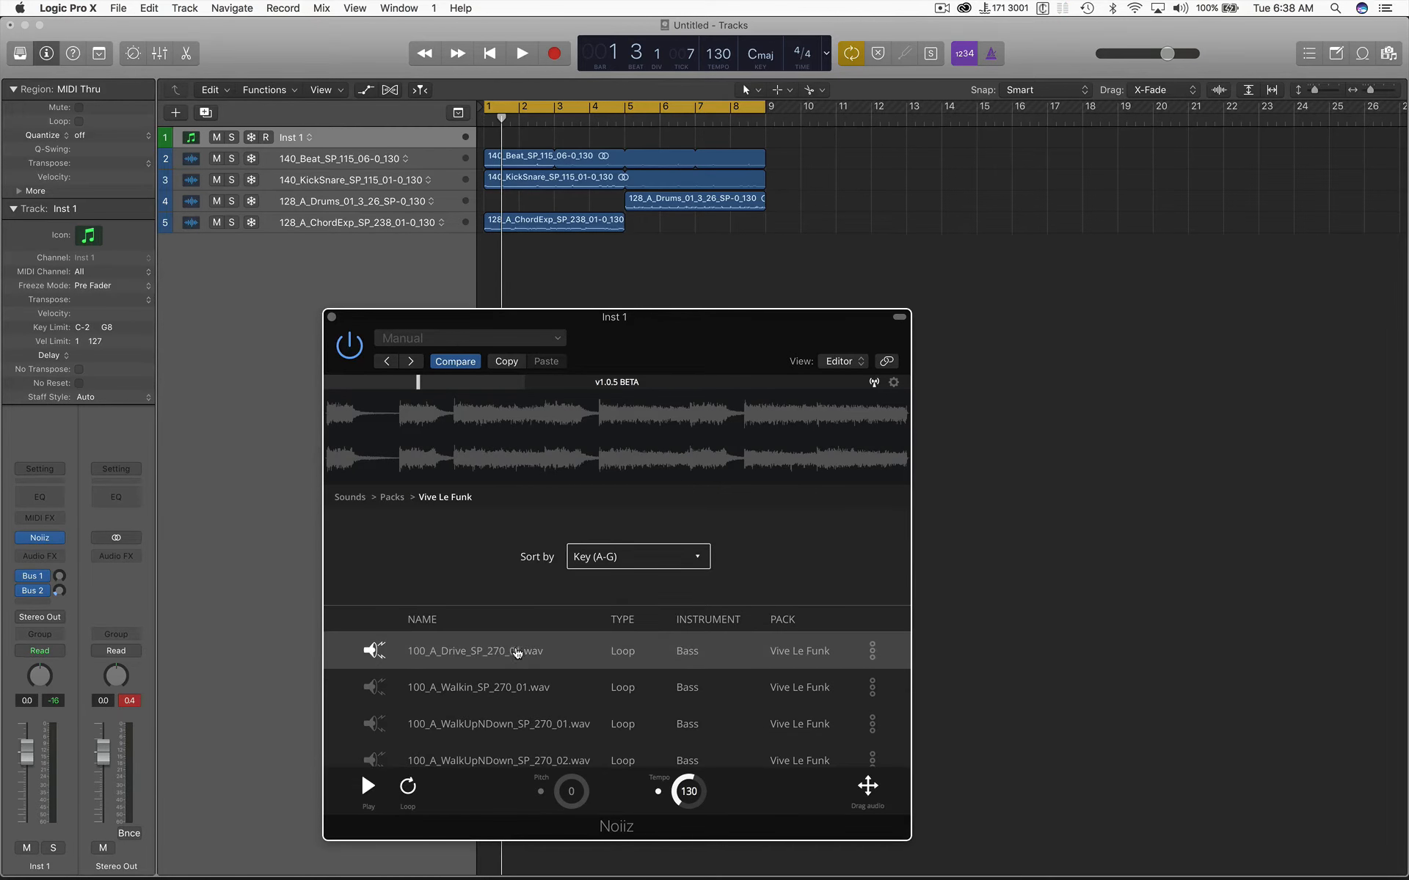
# Preview the key-of-A bass loops in turn, from 100_A_Drive_SP_270_01.wav through 118_A_RumbleBass_SP_270_01.wav
pyautogui.click(530, 656)
pyautogui.scroll(-3, 530, 655)
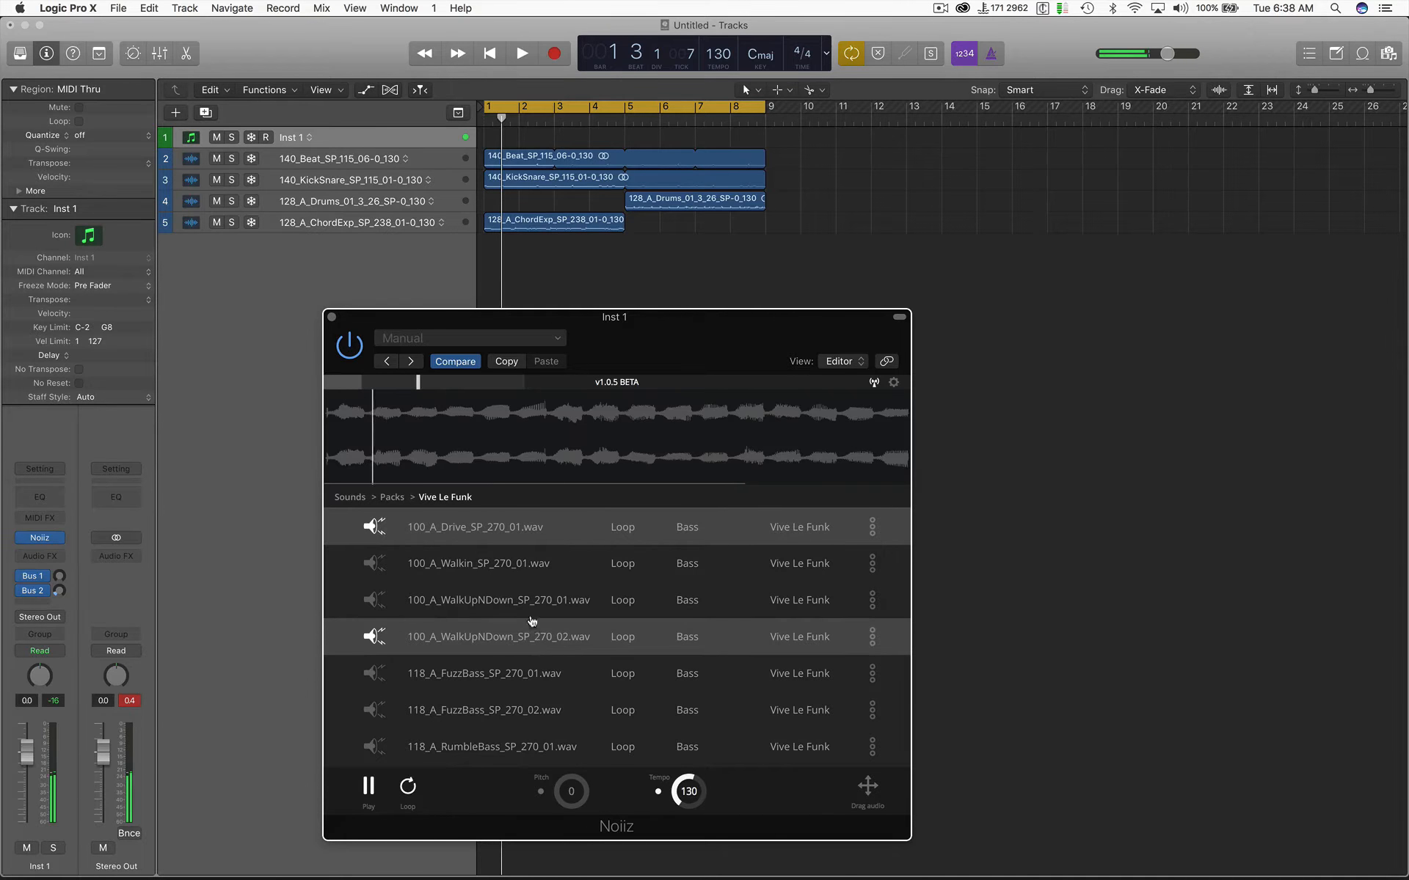
pyautogui.click(532, 571)
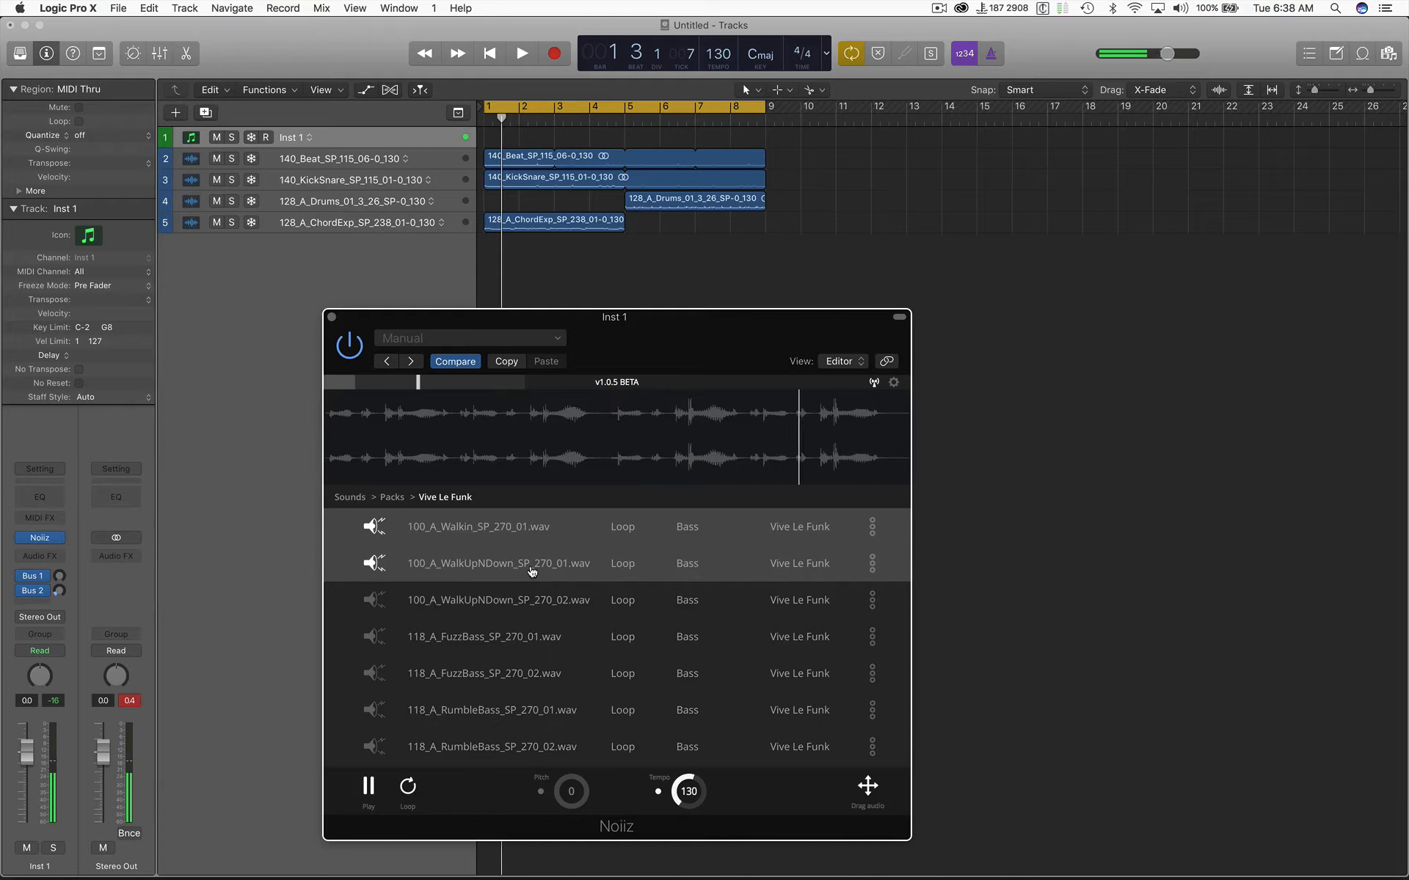
pyautogui.click(532, 572)
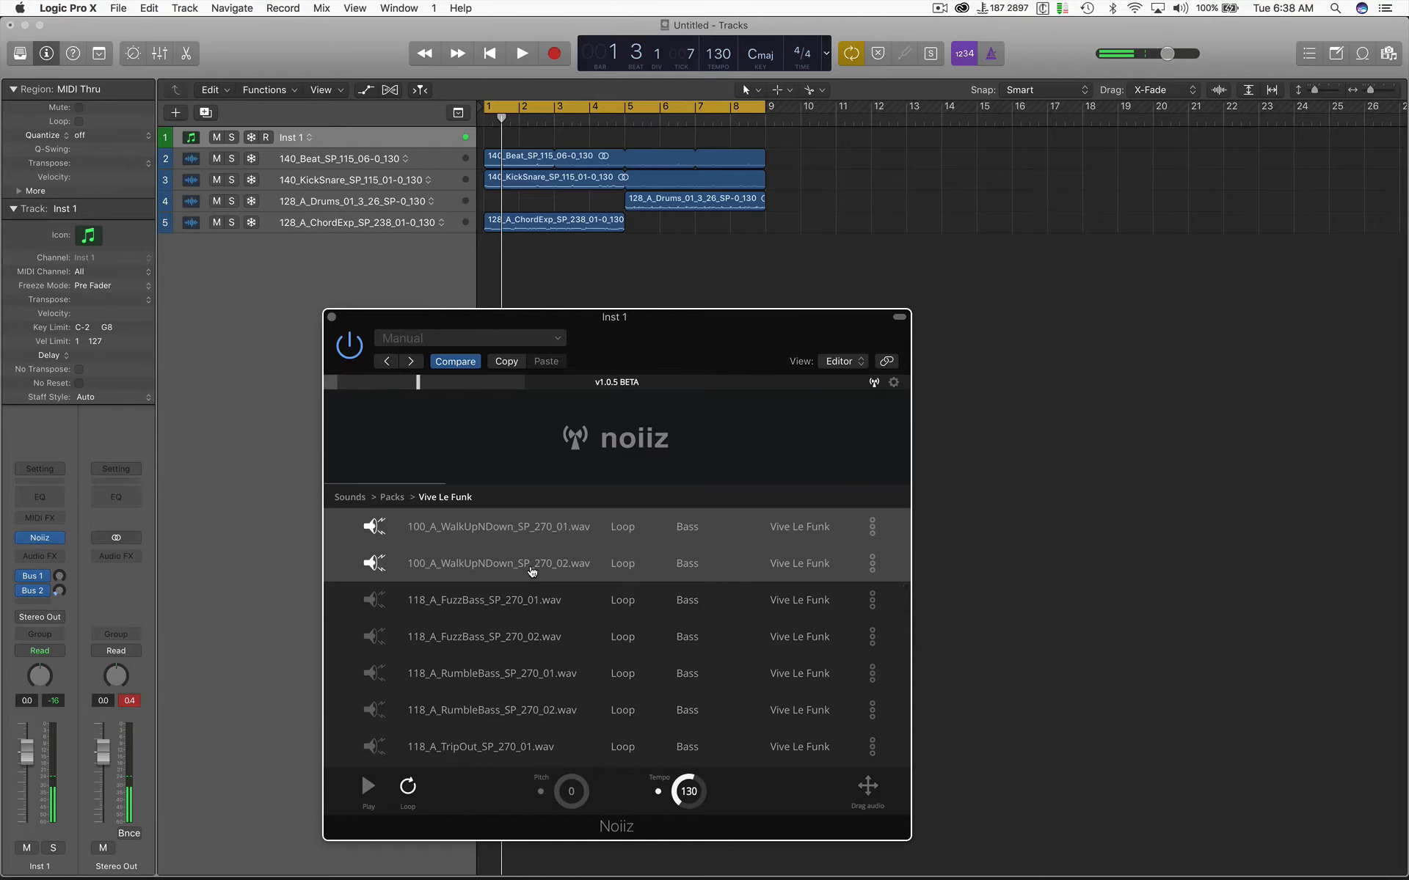
pyautogui.click(518, 602)
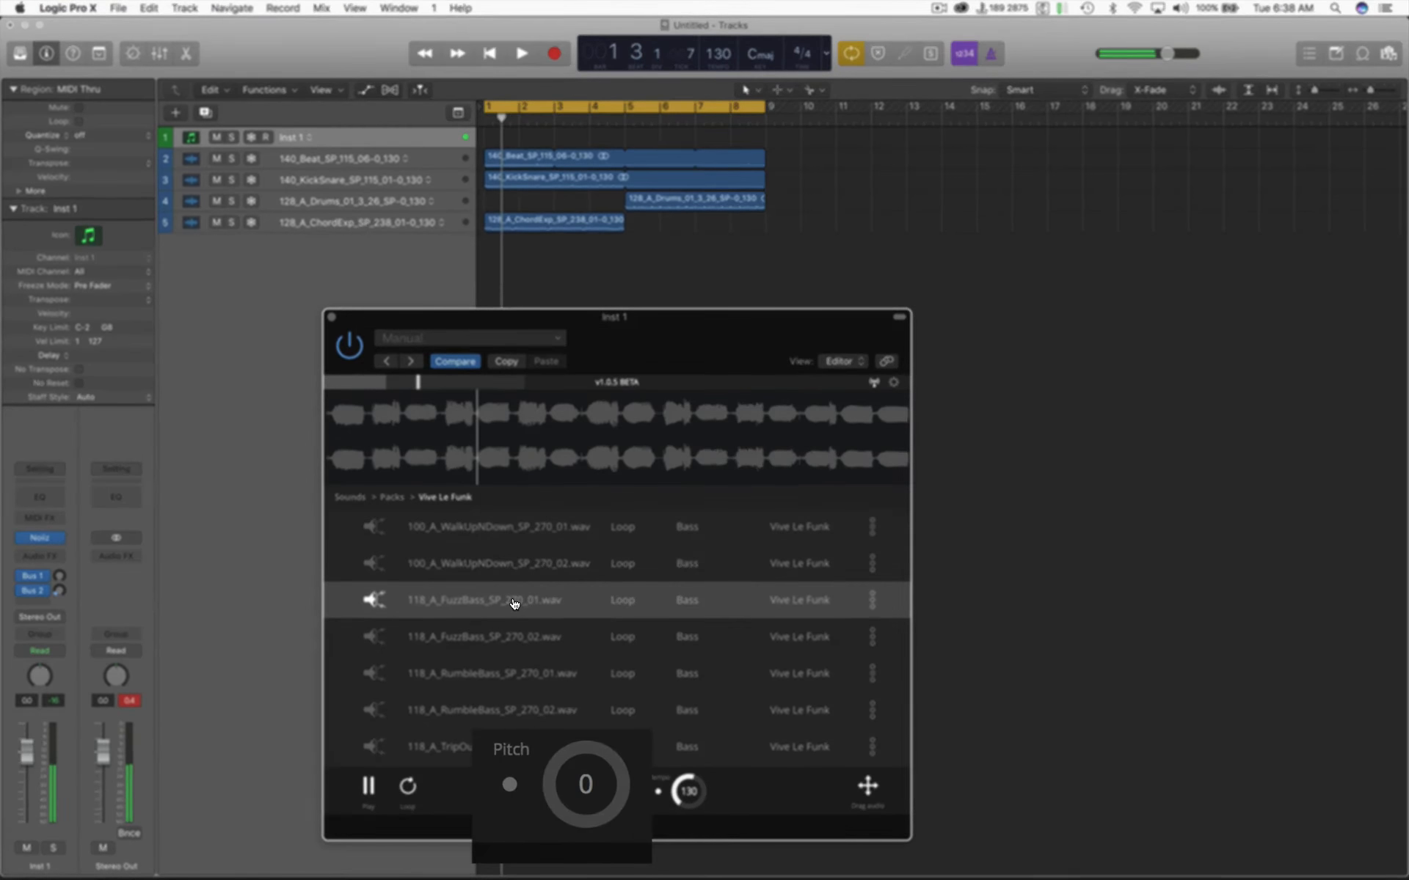
pyautogui.scroll(-2, 514, 603)
pyautogui.click(514, 602)
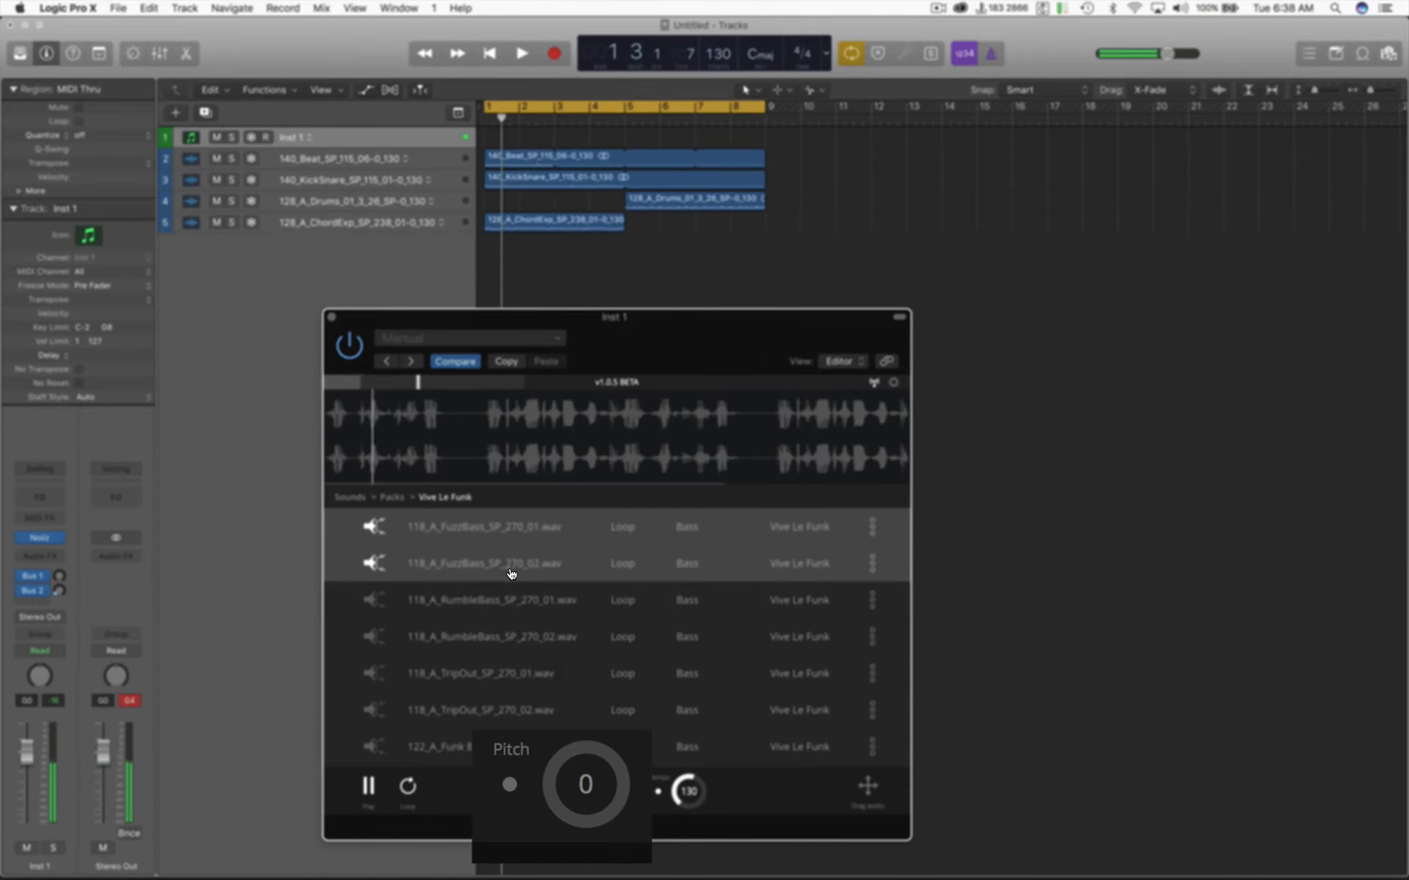
pyautogui.scroll(-1, 512, 573)
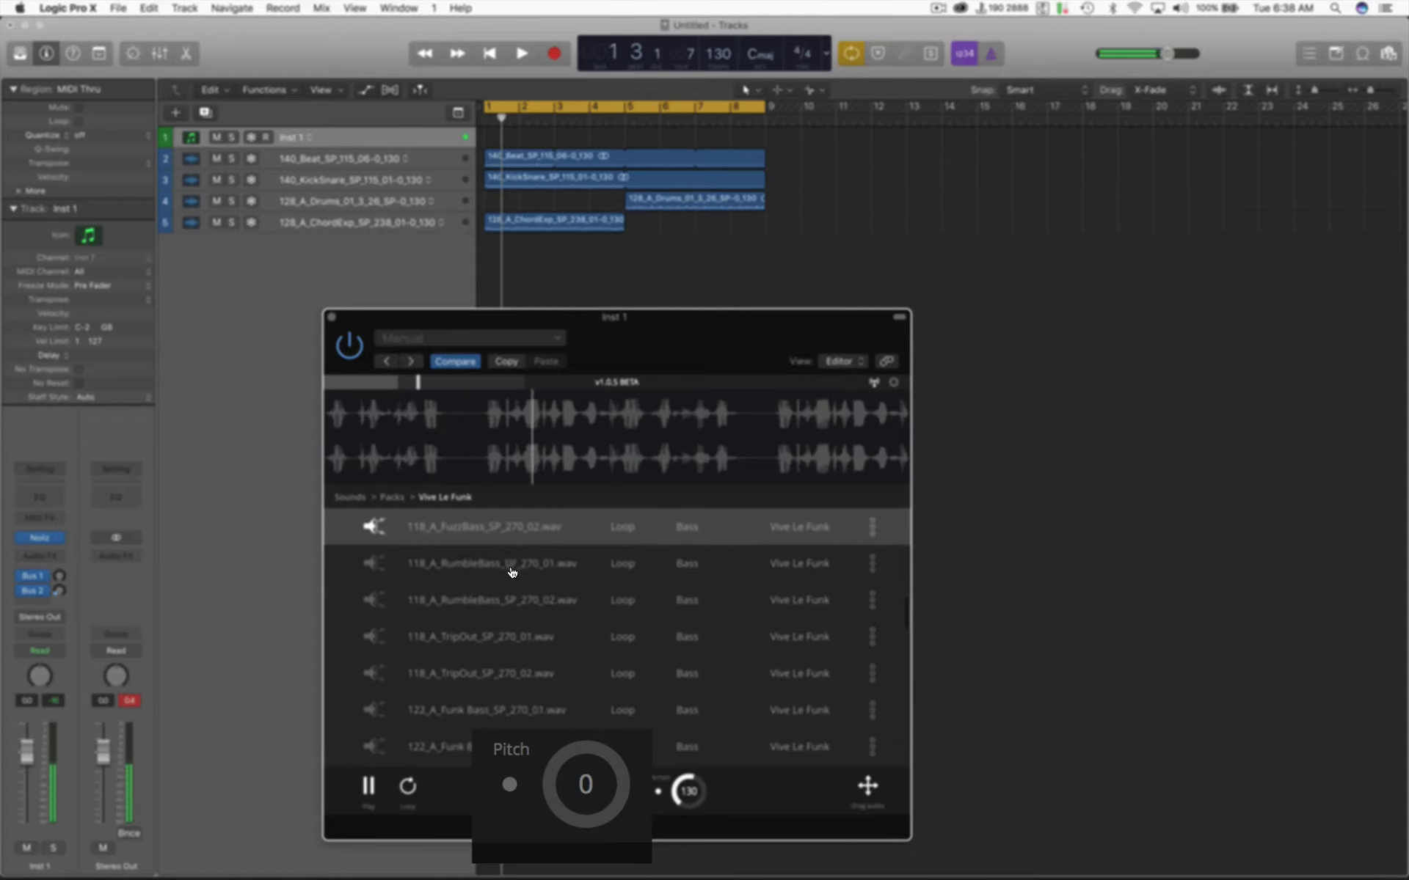
pyautogui.click(512, 572)
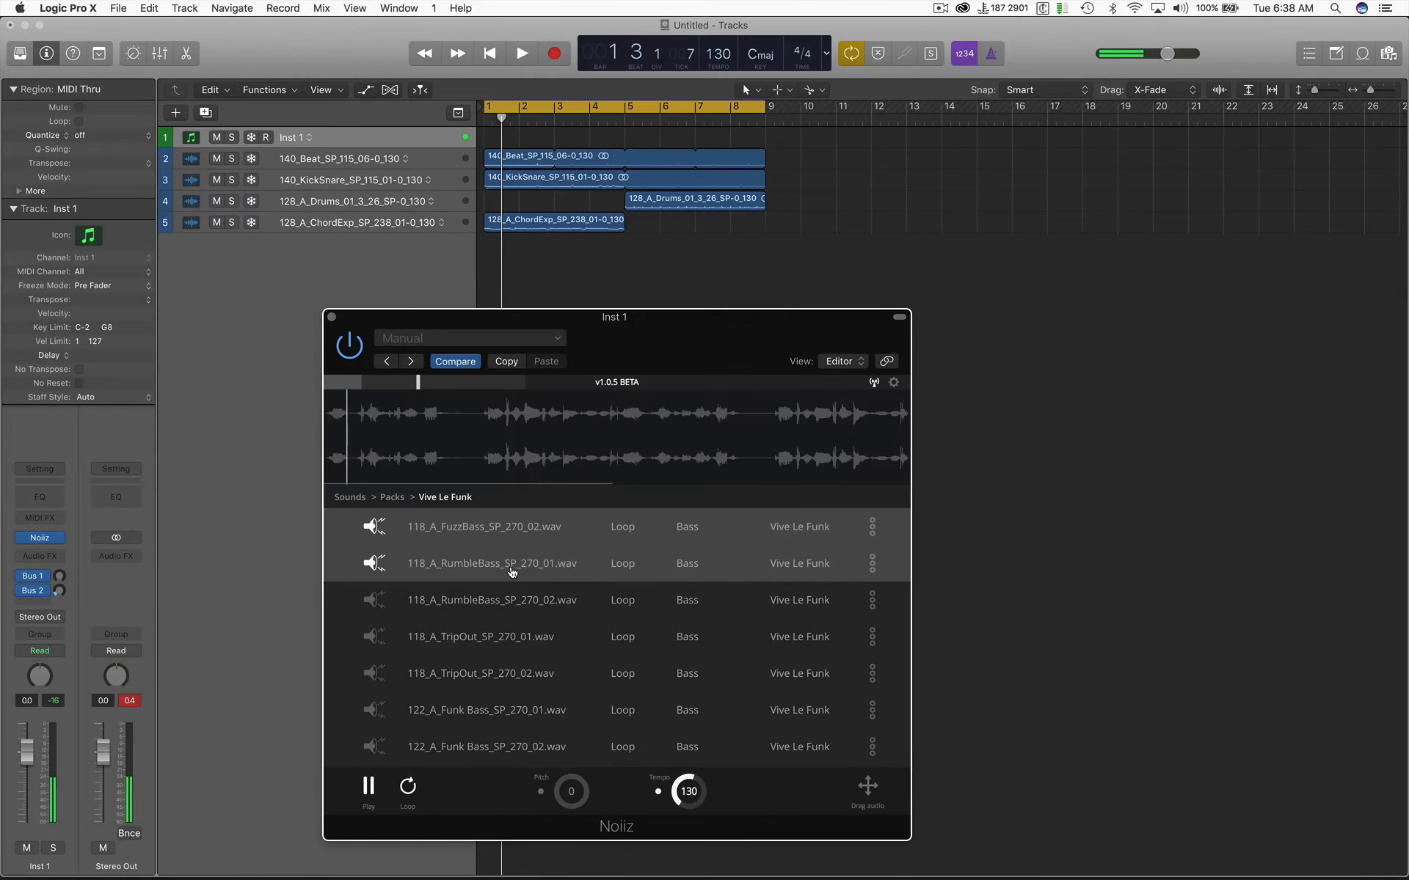
# Preview 100_A_Drive_SP_270_01.wav again and place it on a new audio track at bar 1
pyautogui.scroll(6, 506, 579)
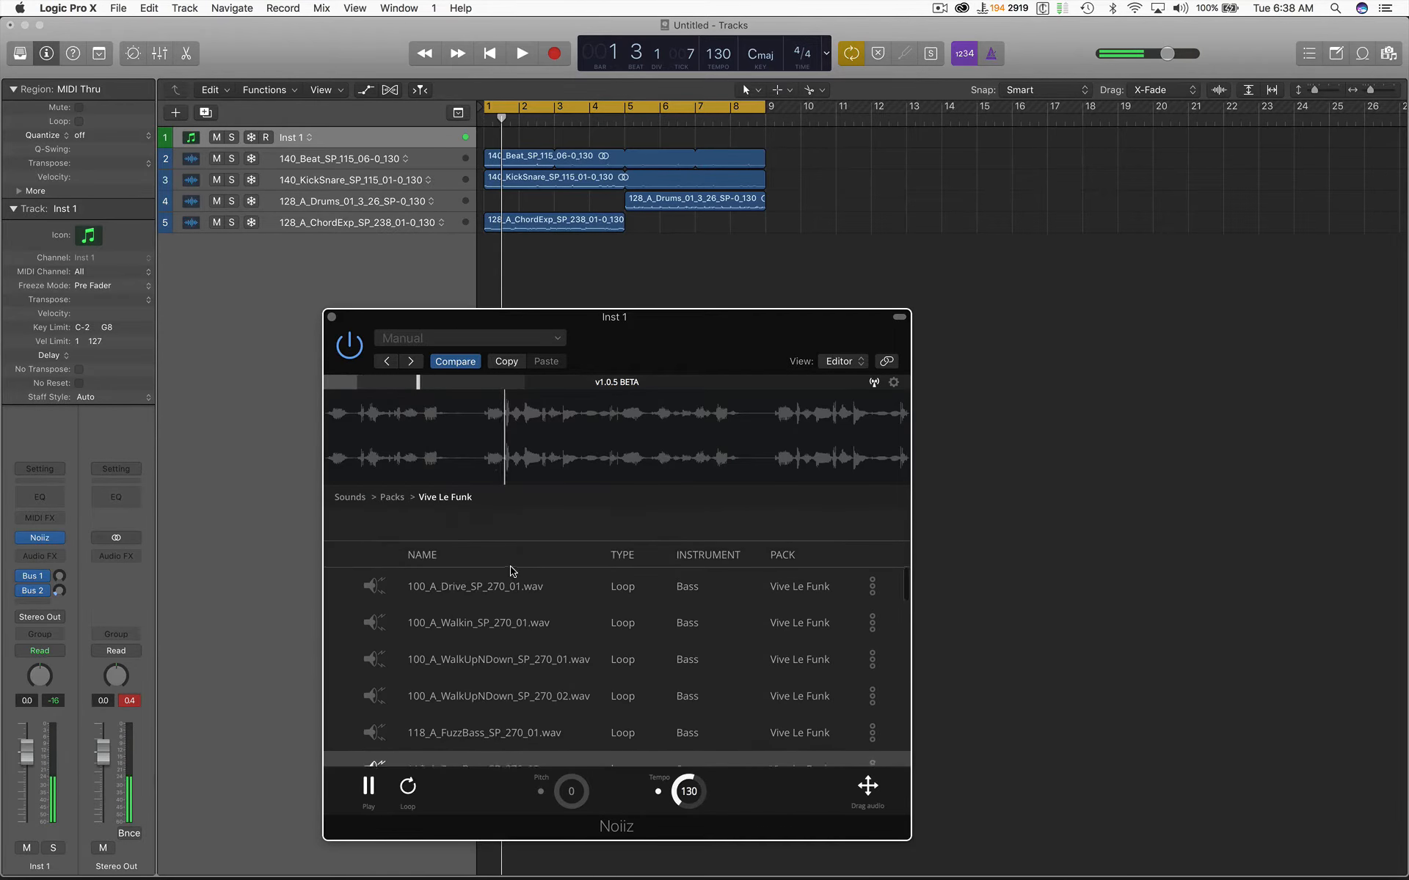
pyautogui.scroll(-2, 472, 602)
pyautogui.click(472, 602)
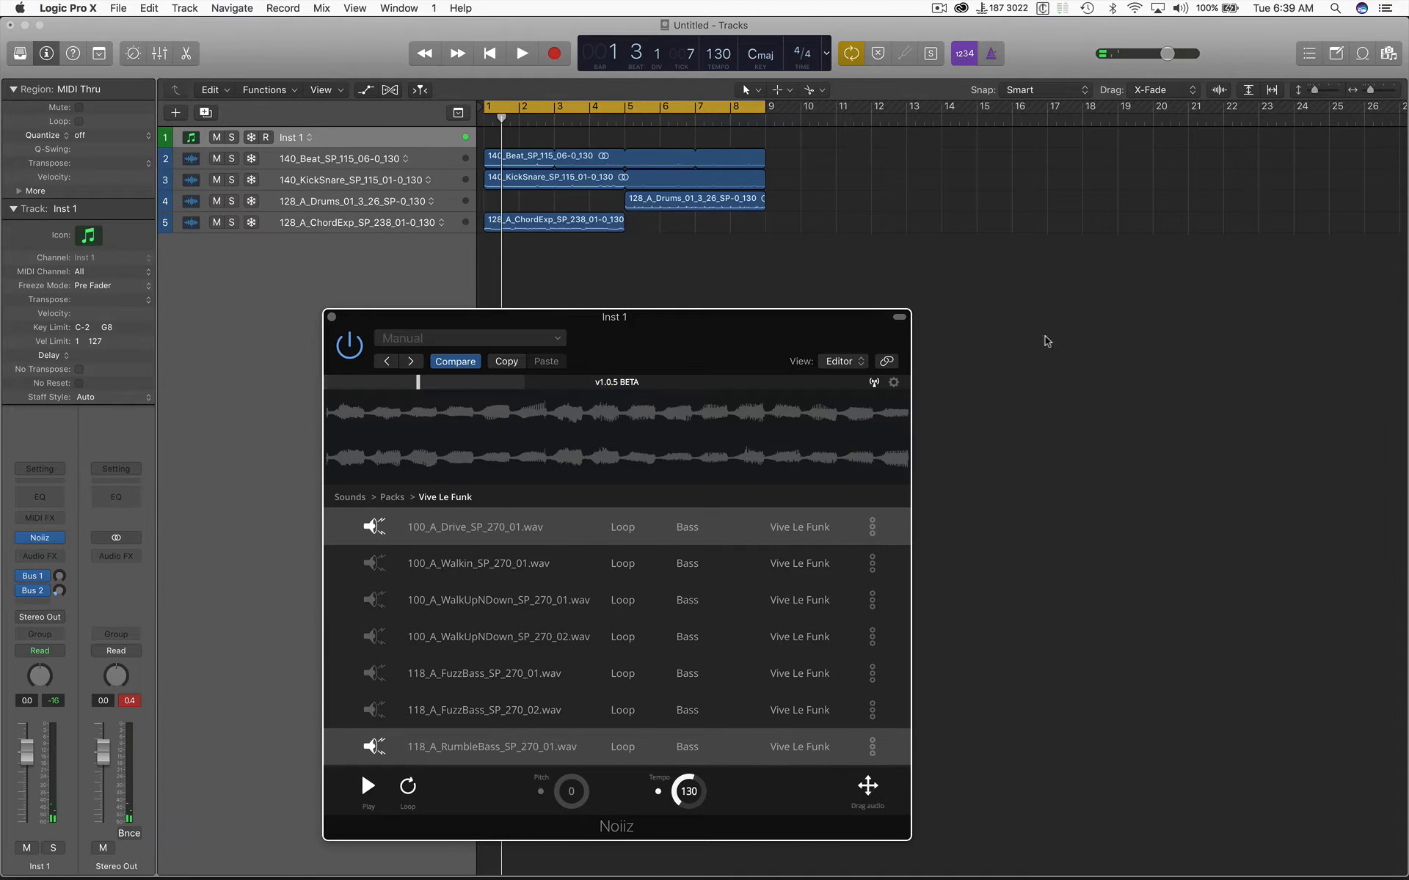
pyautogui.moveTo(1047, 341); pyautogui.dragTo(498, 252)
# Loop the 128_A_ChordExp and 100_A_Drive regions out to bar 9 and deselect them
pyautogui.moveTo(628, 268); pyautogui.dragTo(766, 217)
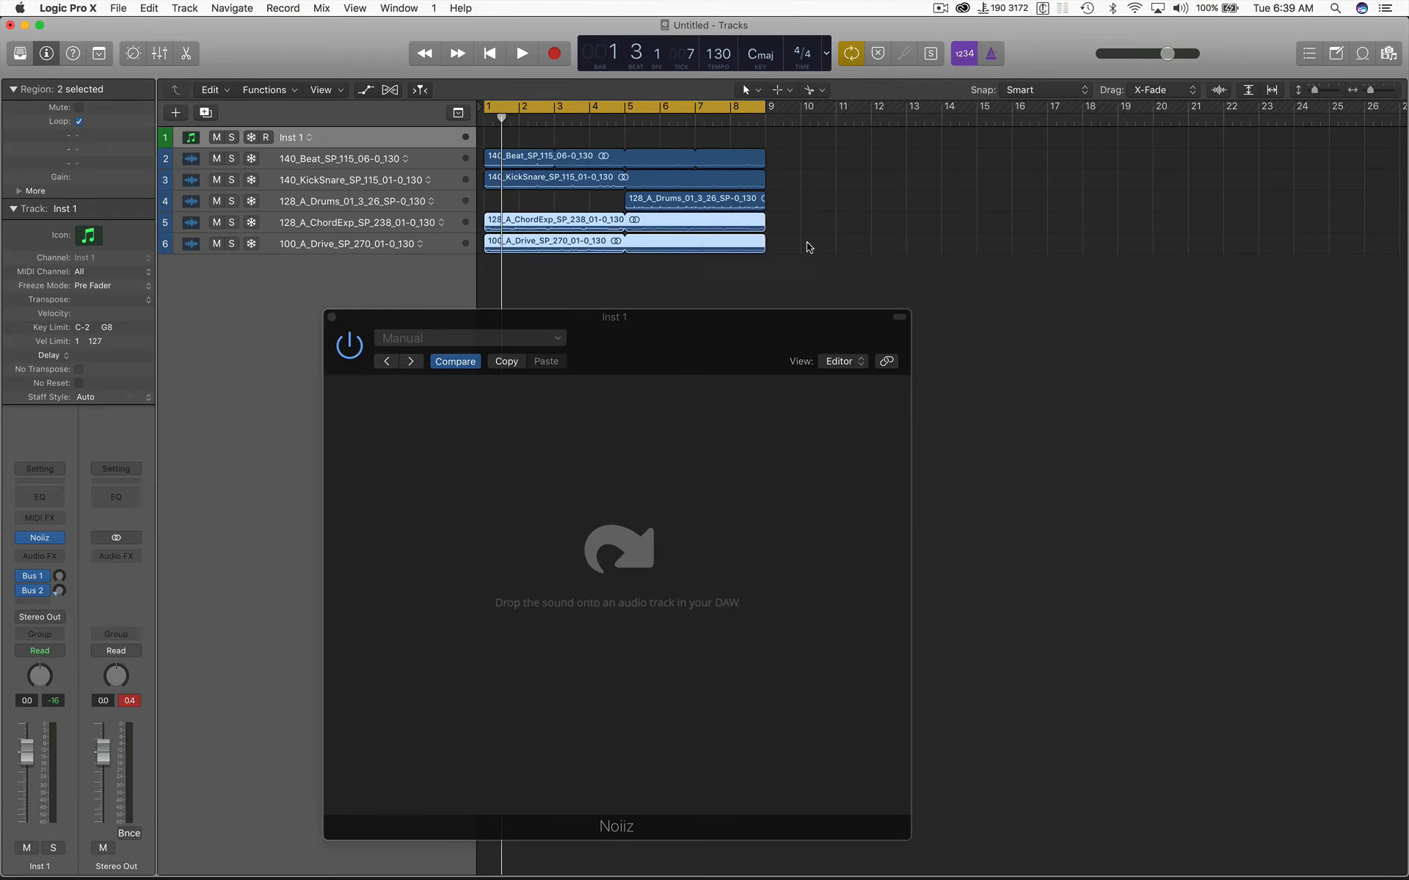
pyautogui.click(807, 248)
pyautogui.click(719, 346)
# Return to the main Noiiz Sounds page and search the individual sounds for "drop"
pyautogui.scroll(-1, 553, 600)
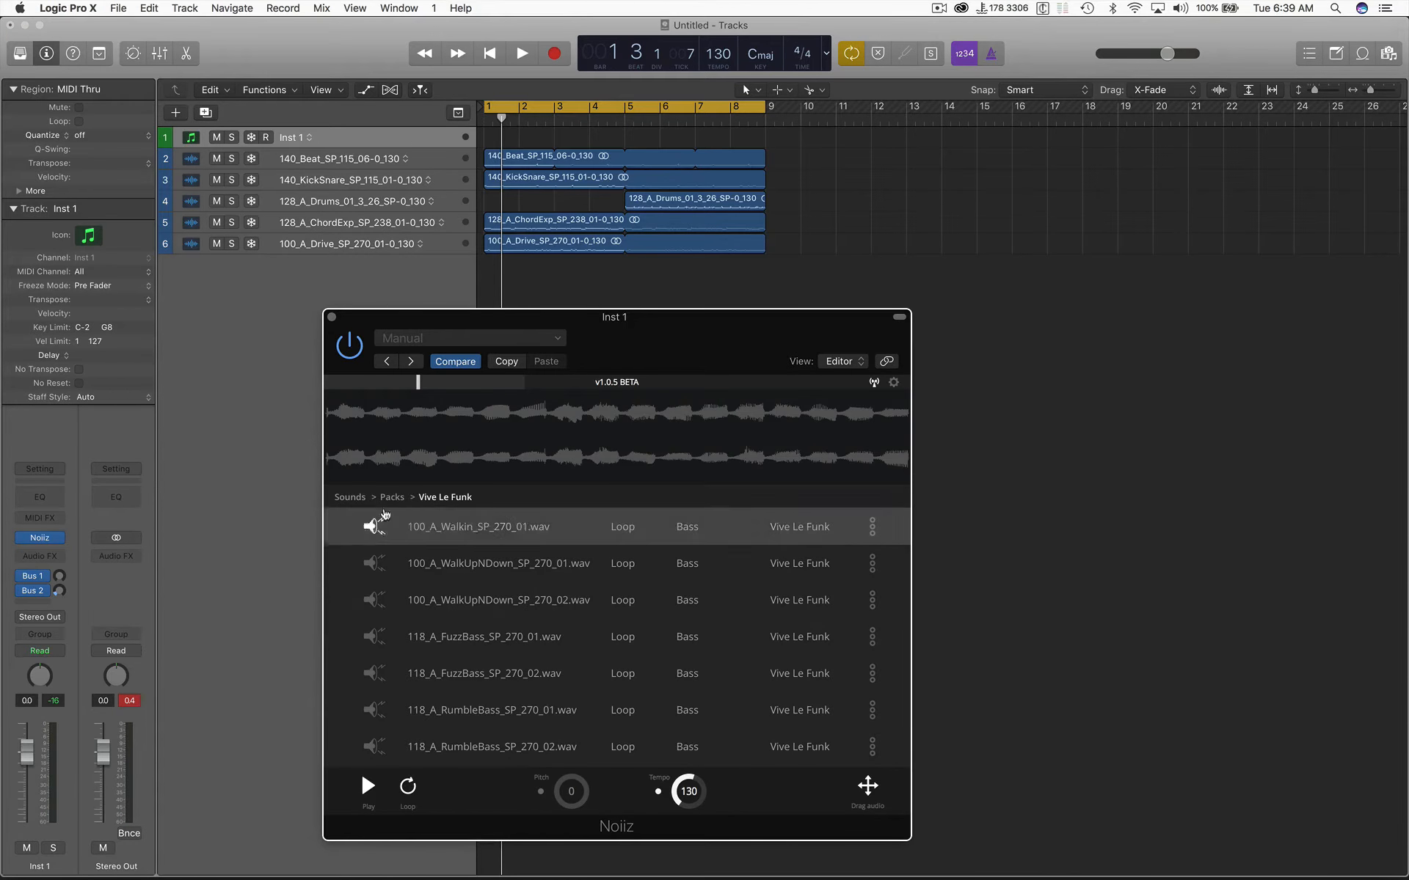
pyautogui.click(350, 499)
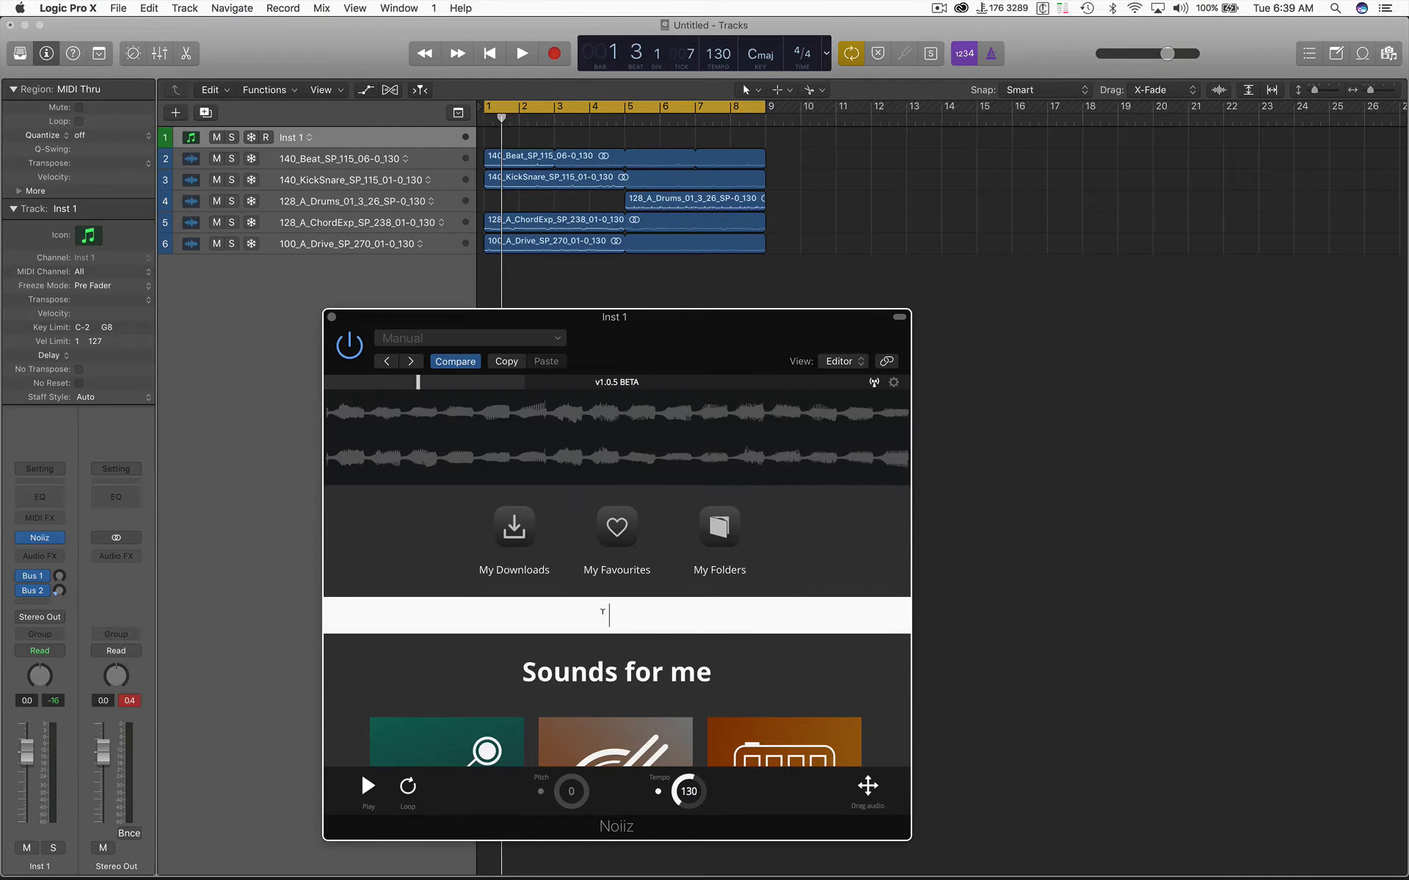
pyautogui.press('Return')
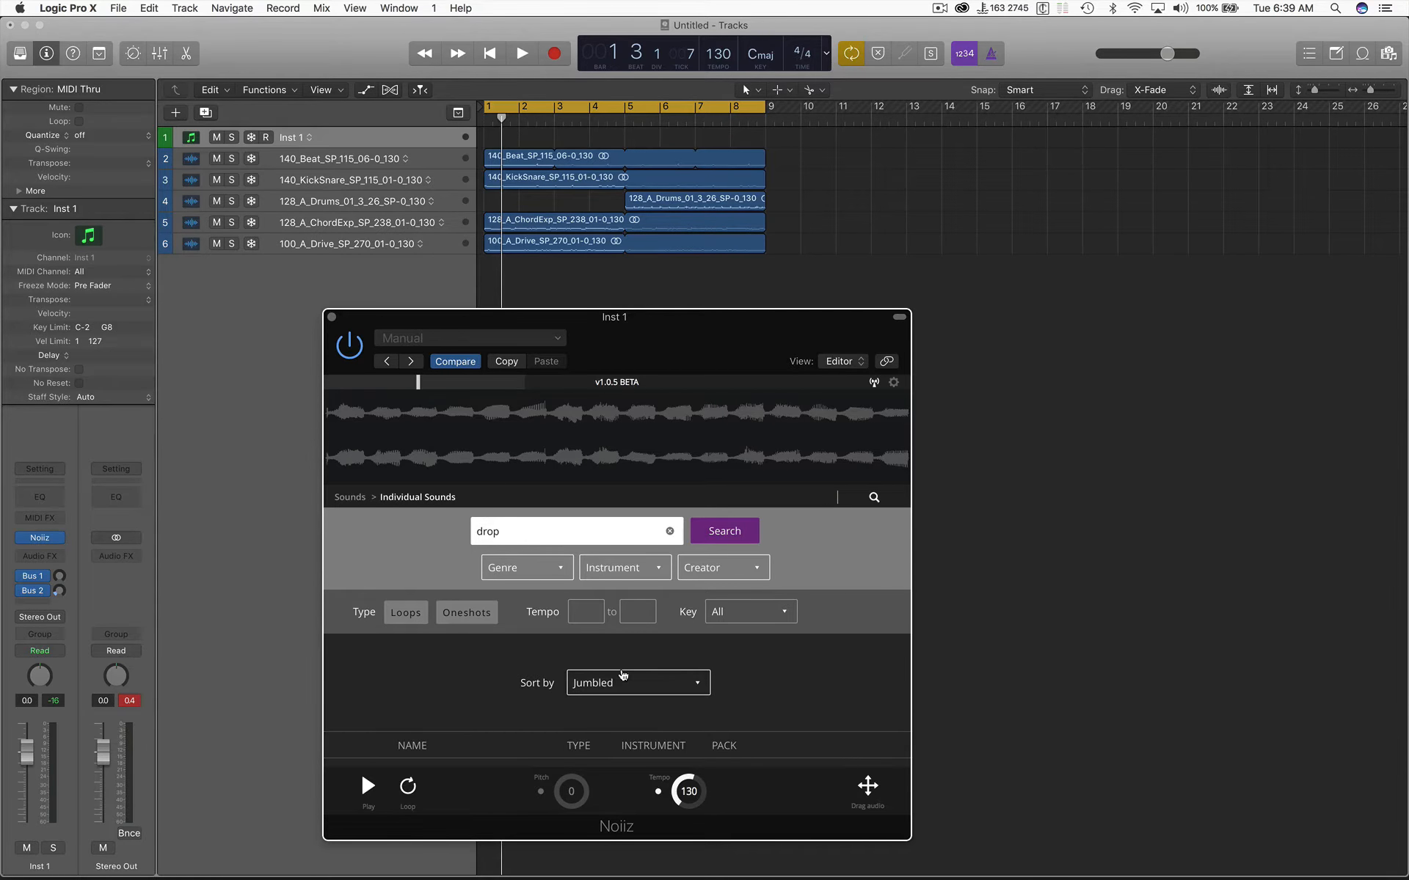
# Filter the "drop" search results by the FX instrument
pyautogui.scroll(-1, 736, 683)
pyautogui.click(623, 529)
pyautogui.scroll(-10, 682, 679)
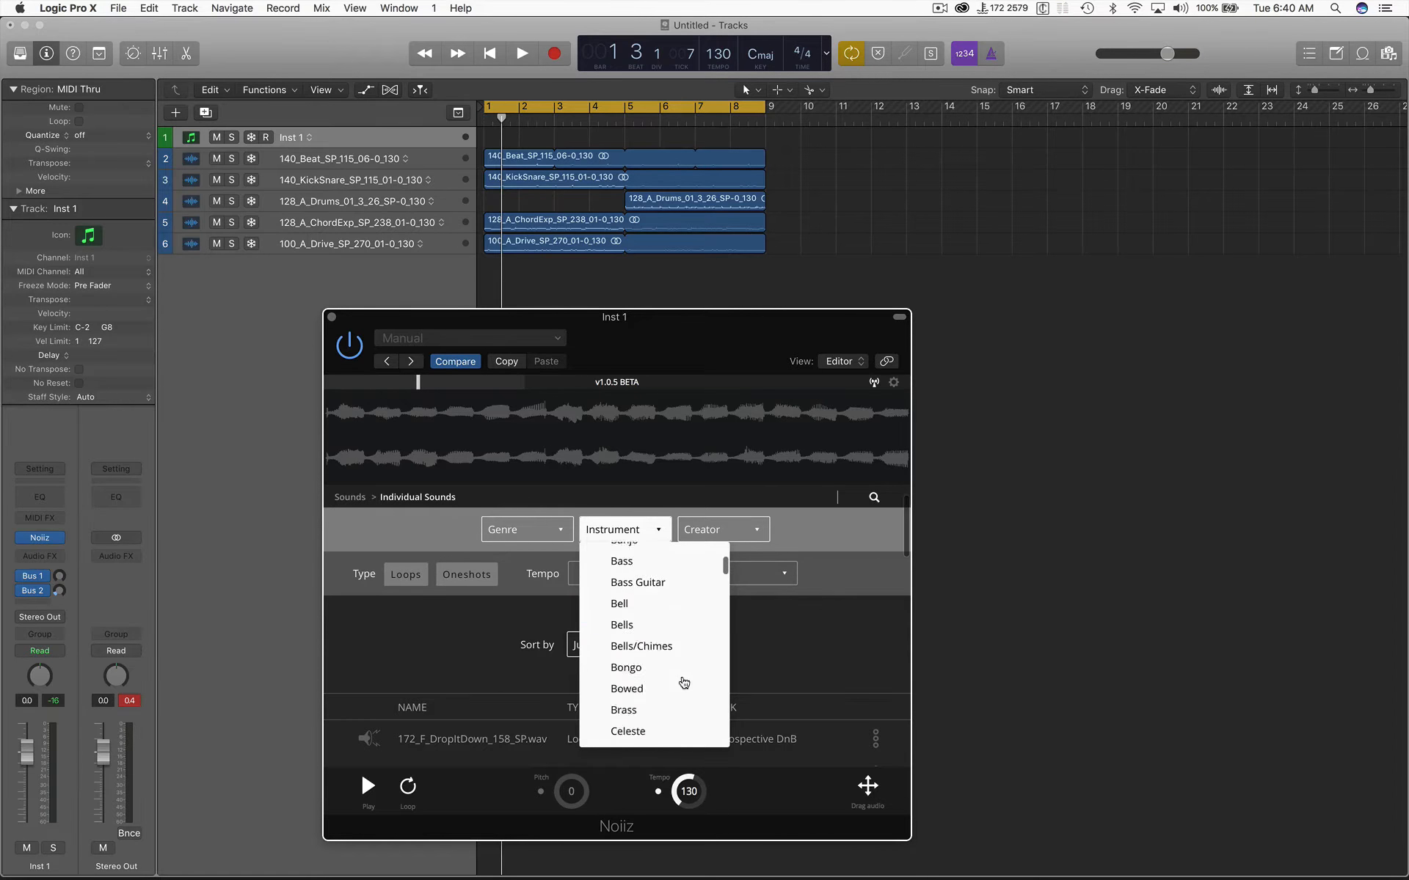
pyautogui.scroll(-10, 682, 682)
pyautogui.click(638, 664)
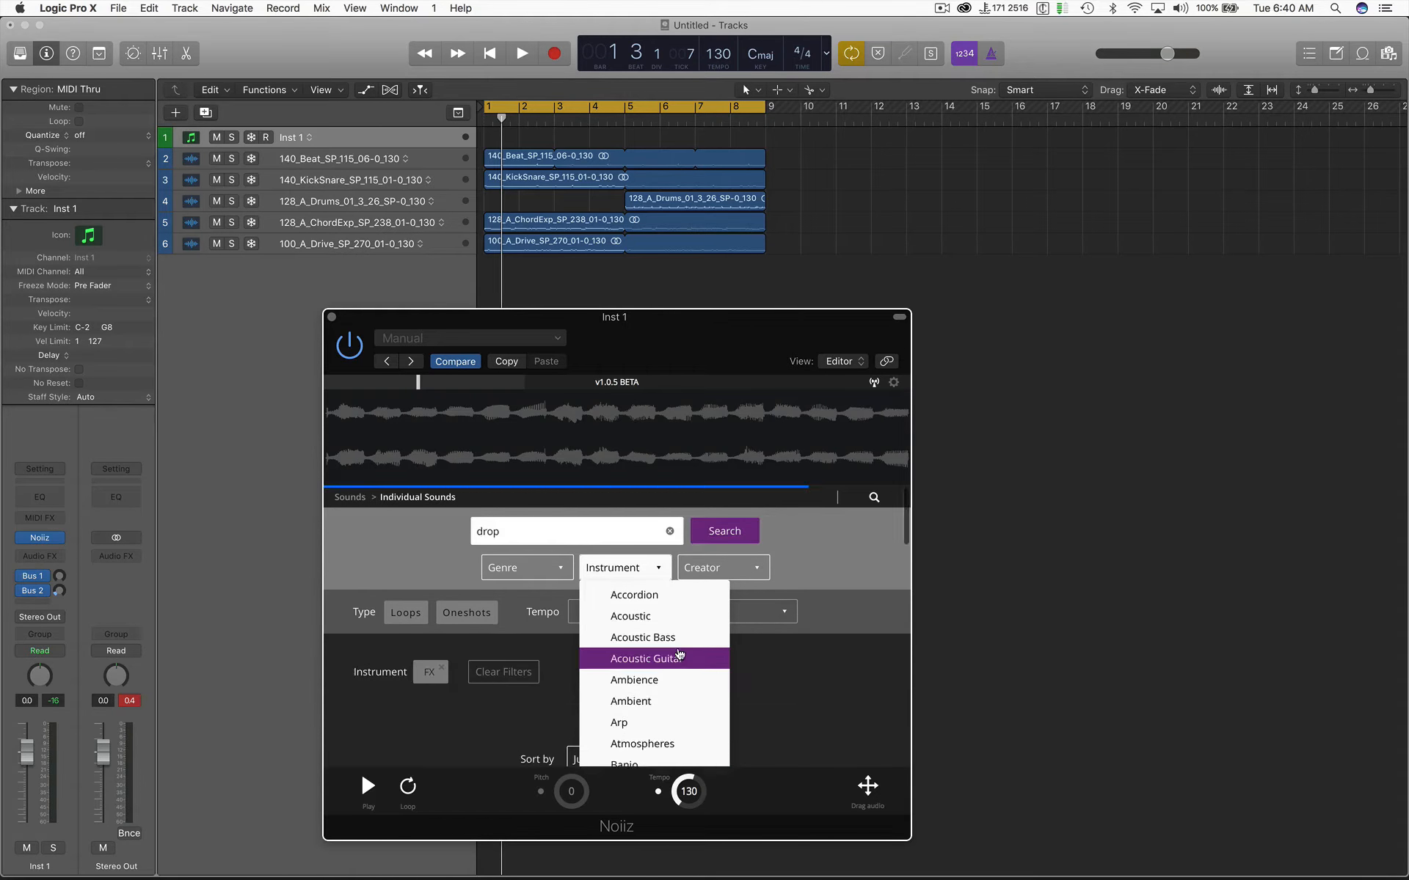
# Sort the filtered FX sounds by Name (A-Z)
pyautogui.scroll(-2, 760, 676)
pyautogui.scroll(-2, 760, 676)
pyautogui.click(639, 528)
pyautogui.click(631, 654)
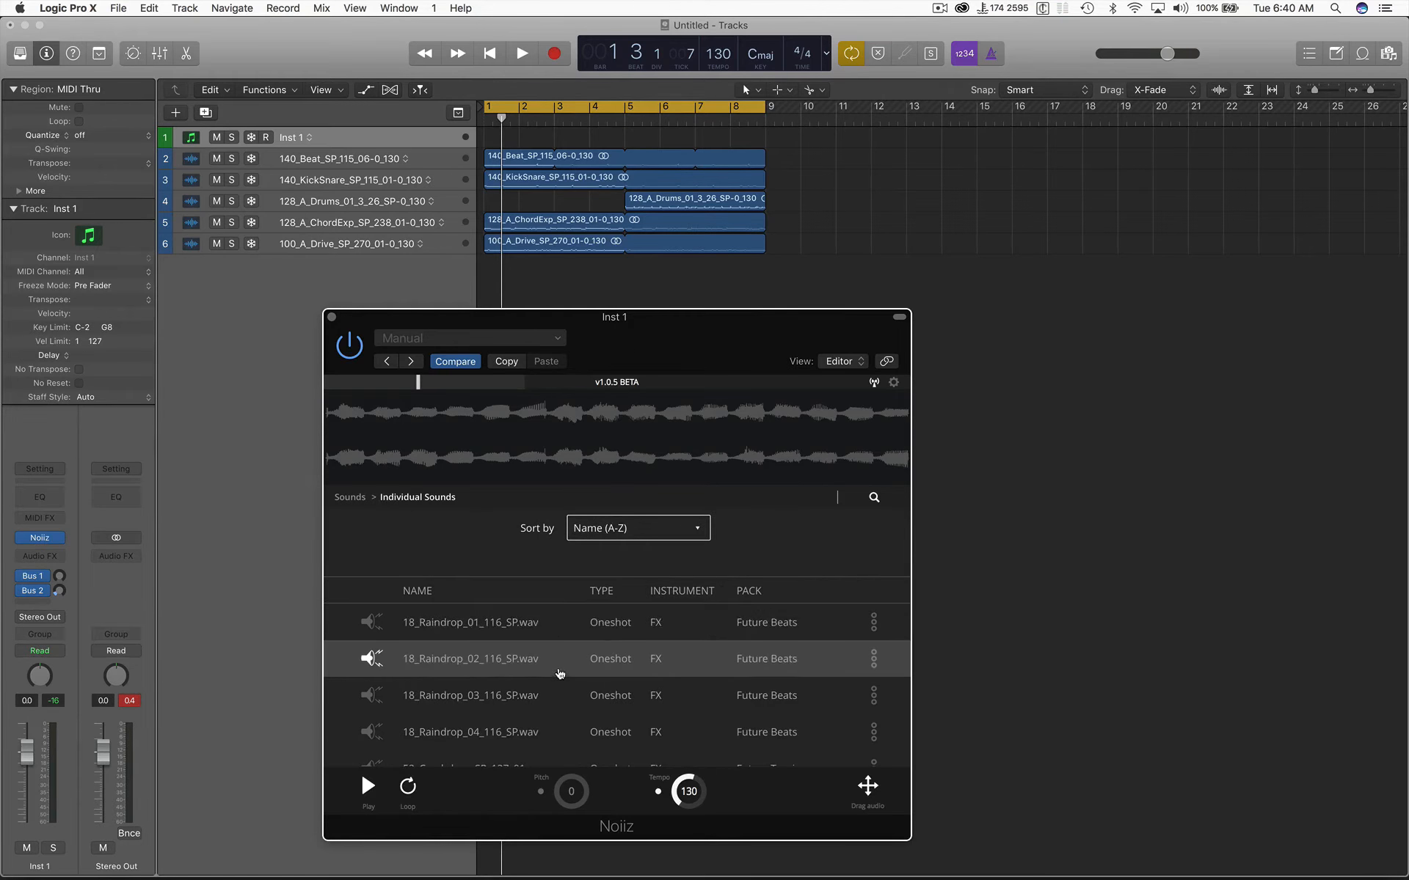
# Preview the Hypersonic drop FX one-shots from 68_DropFX_150_13 through 68_DropFX_SP_150_04
pyautogui.scroll(-4, 559, 672)
pyautogui.scroll(-1, 561, 672)
pyautogui.click(452, 549)
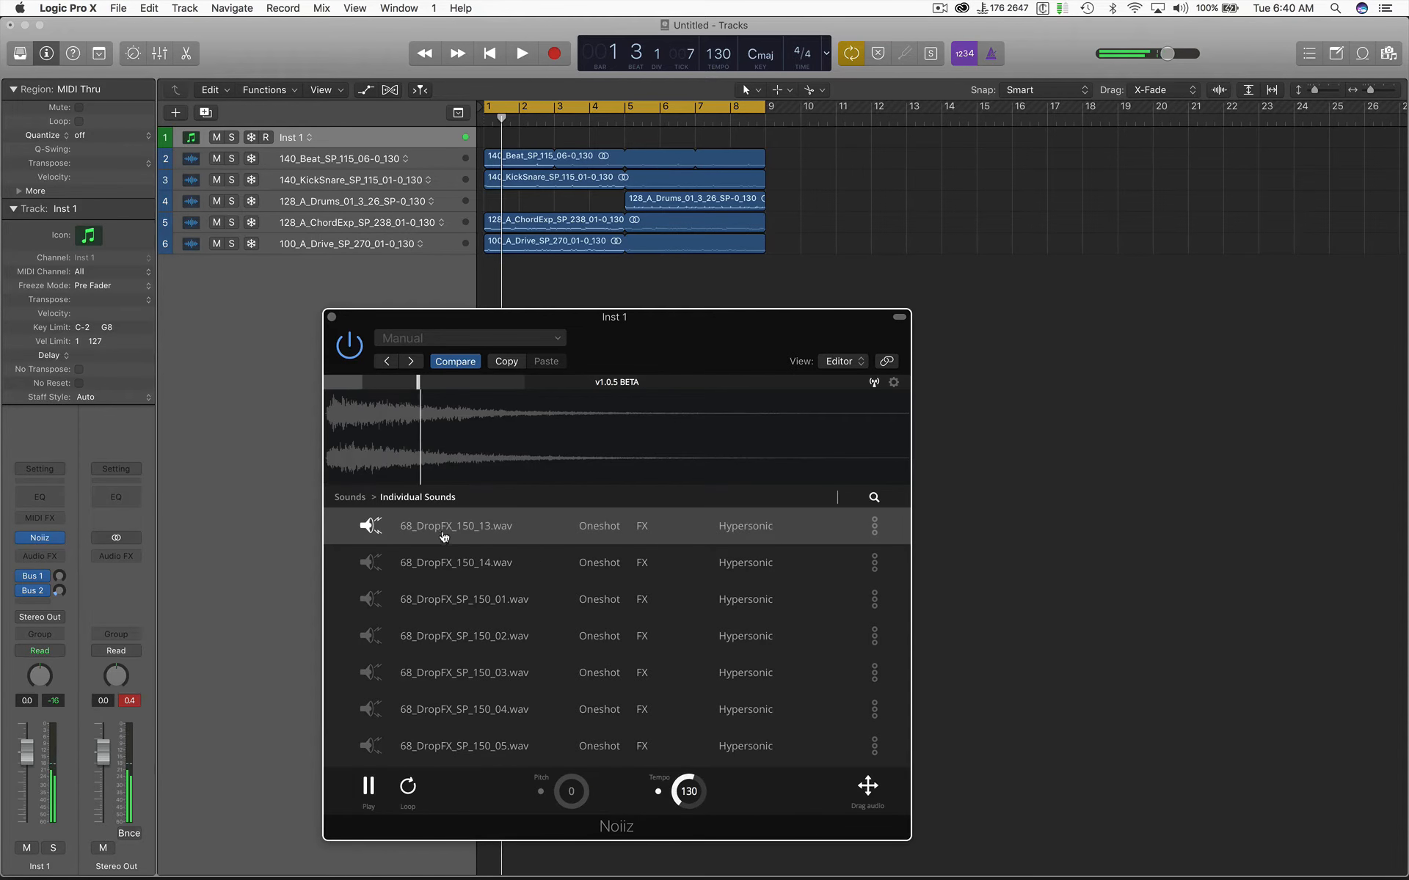
pyautogui.click(441, 563)
pyautogui.scroll(-1, 438, 566)
pyautogui.click(439, 565)
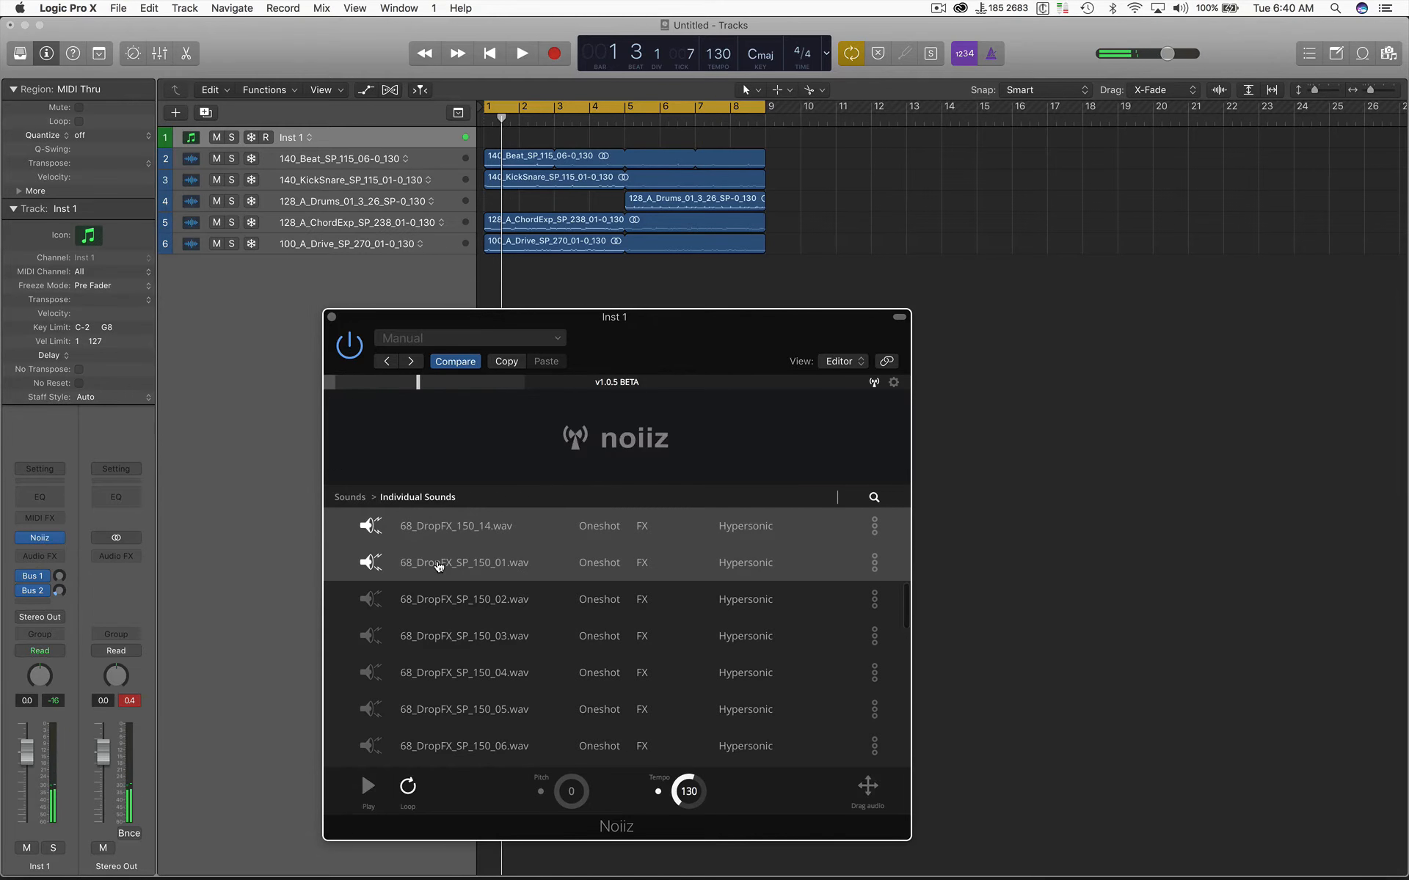
pyautogui.scroll(-1, 439, 565)
pyautogui.click(439, 563)
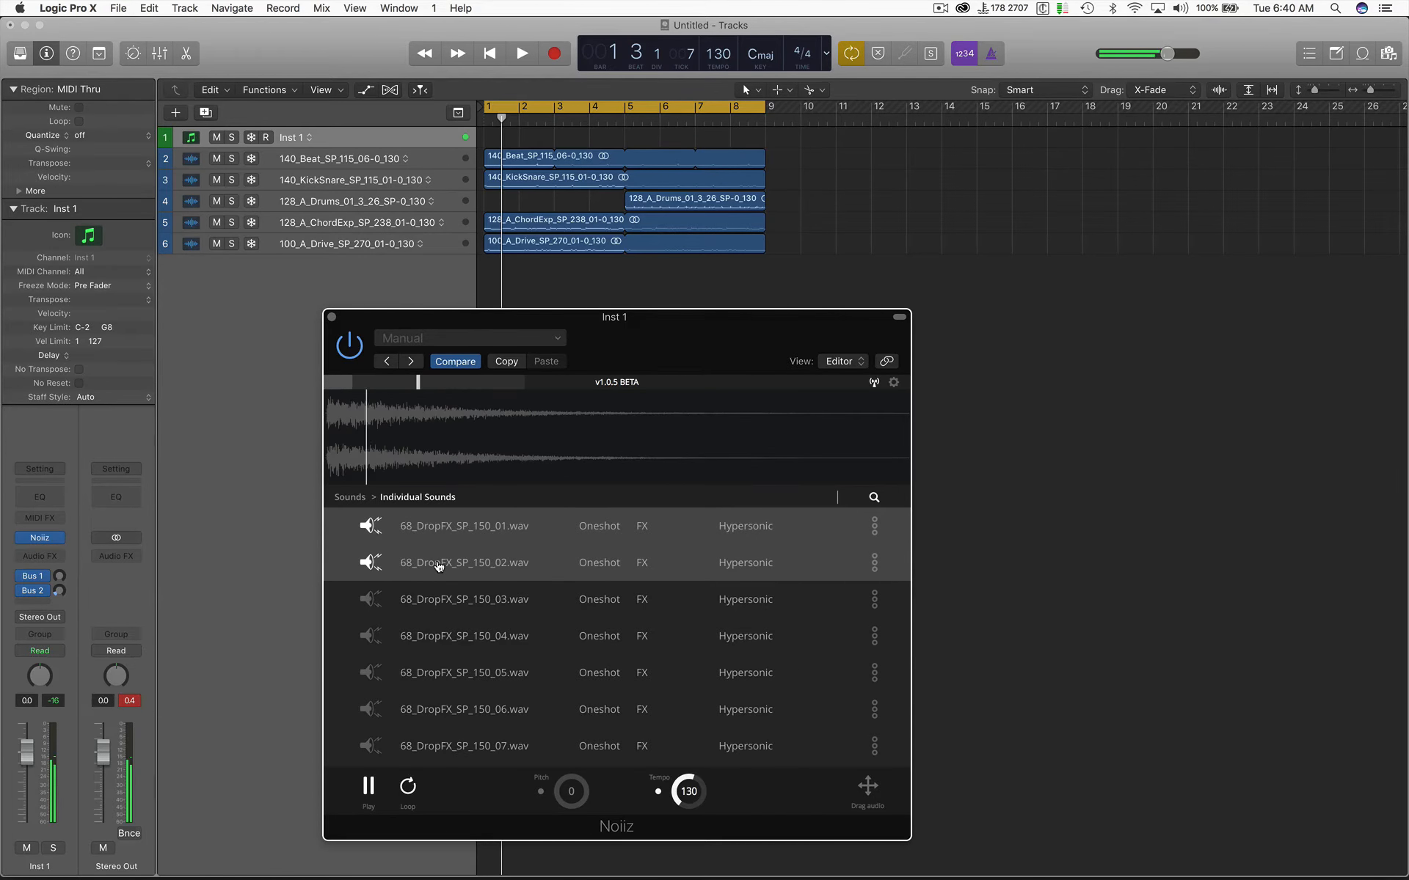
pyautogui.scroll(-1, 438, 565)
pyautogui.click(439, 565)
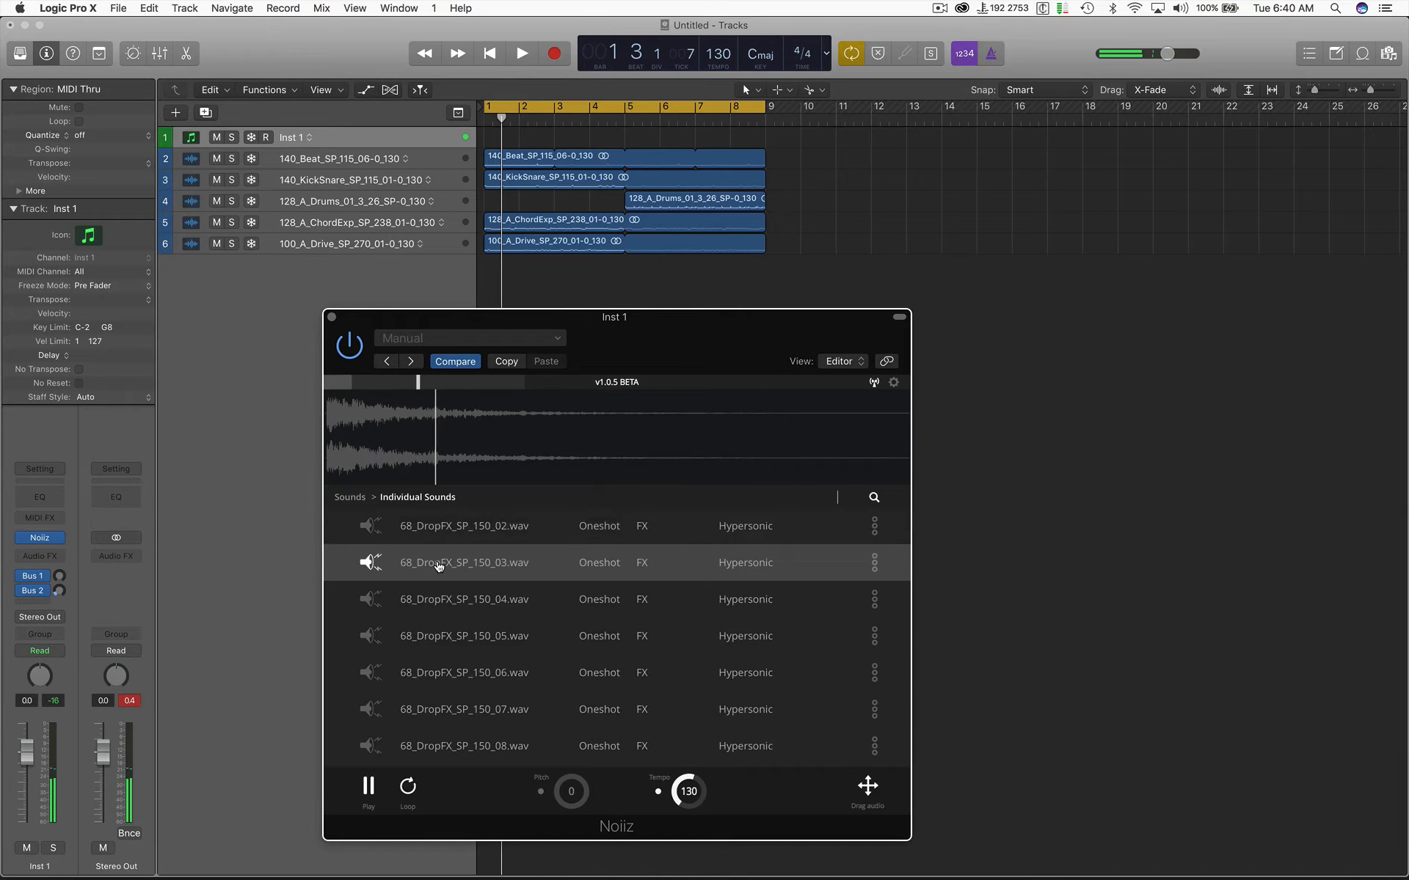
pyautogui.scroll(-1, 439, 565)
pyautogui.click(439, 565)
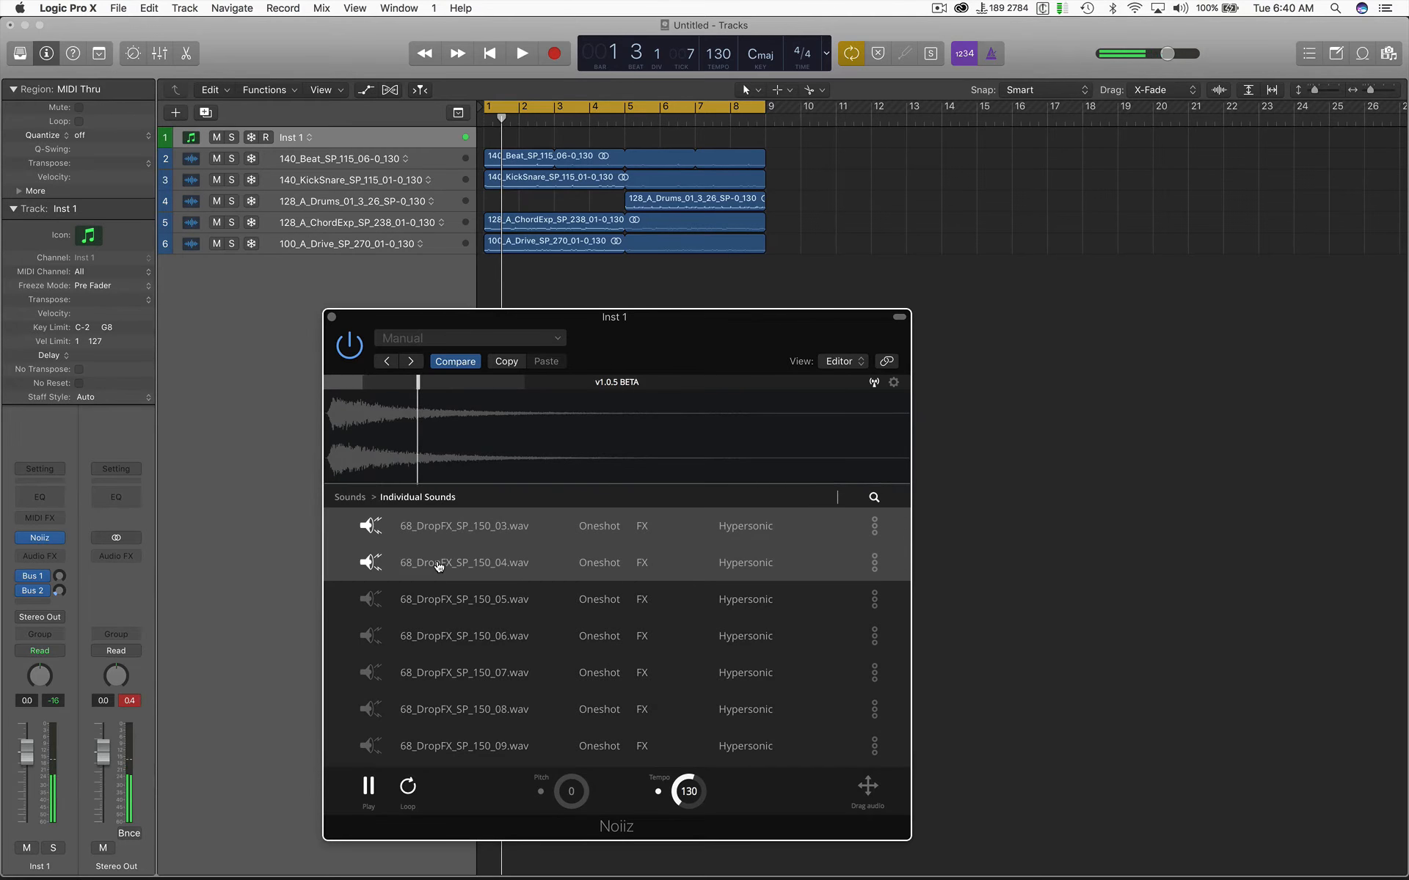
# Audition 68_DropFX_SP_150_03, stop its preview, and place it at bar 1 on a new track below 100_A_Drive
pyautogui.click(448, 538)
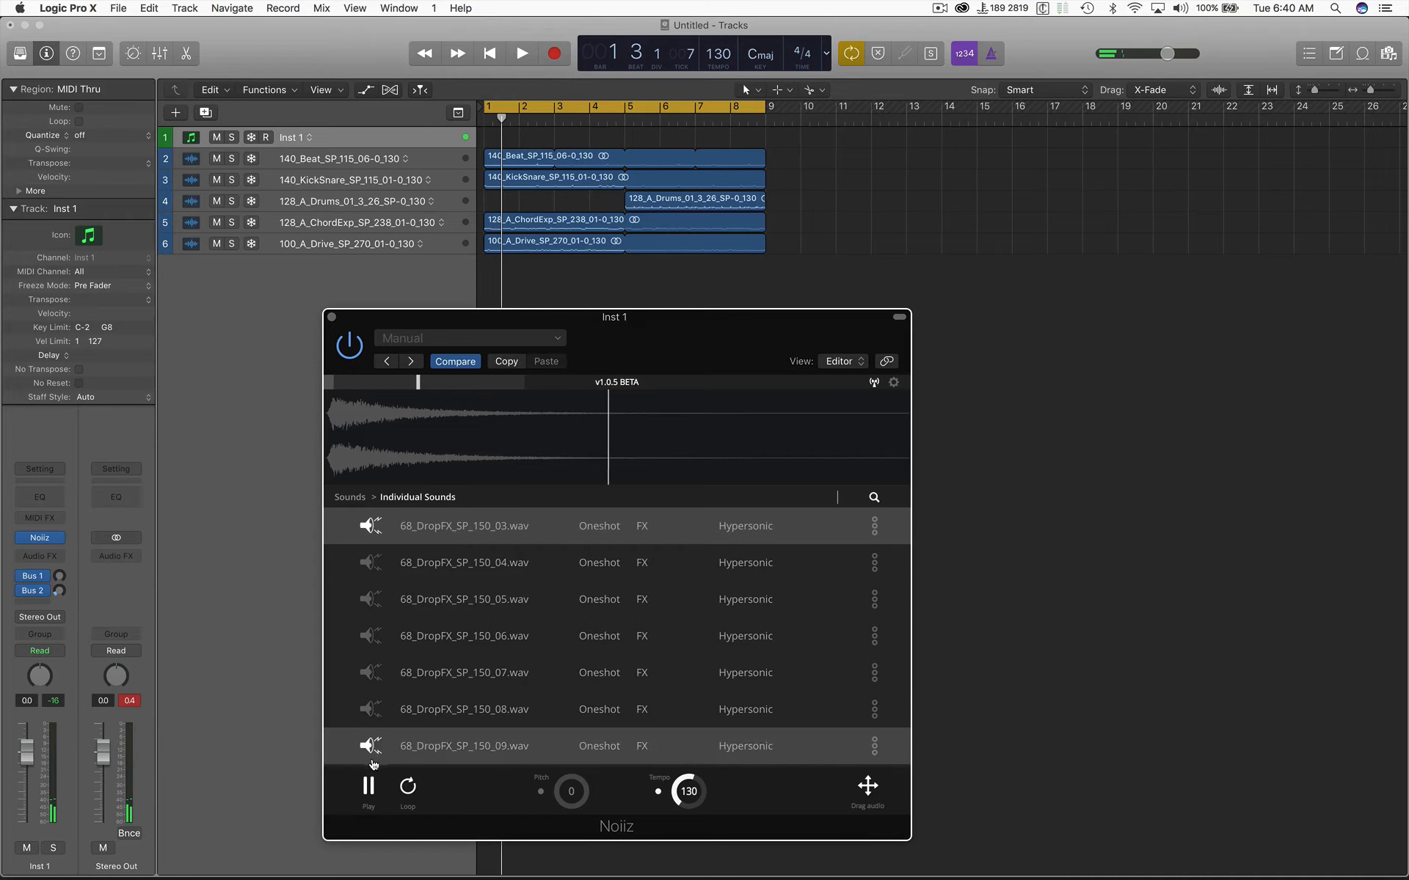
pyautogui.click(368, 787)
pyautogui.moveTo(867, 787); pyautogui.dragTo(498, 280)
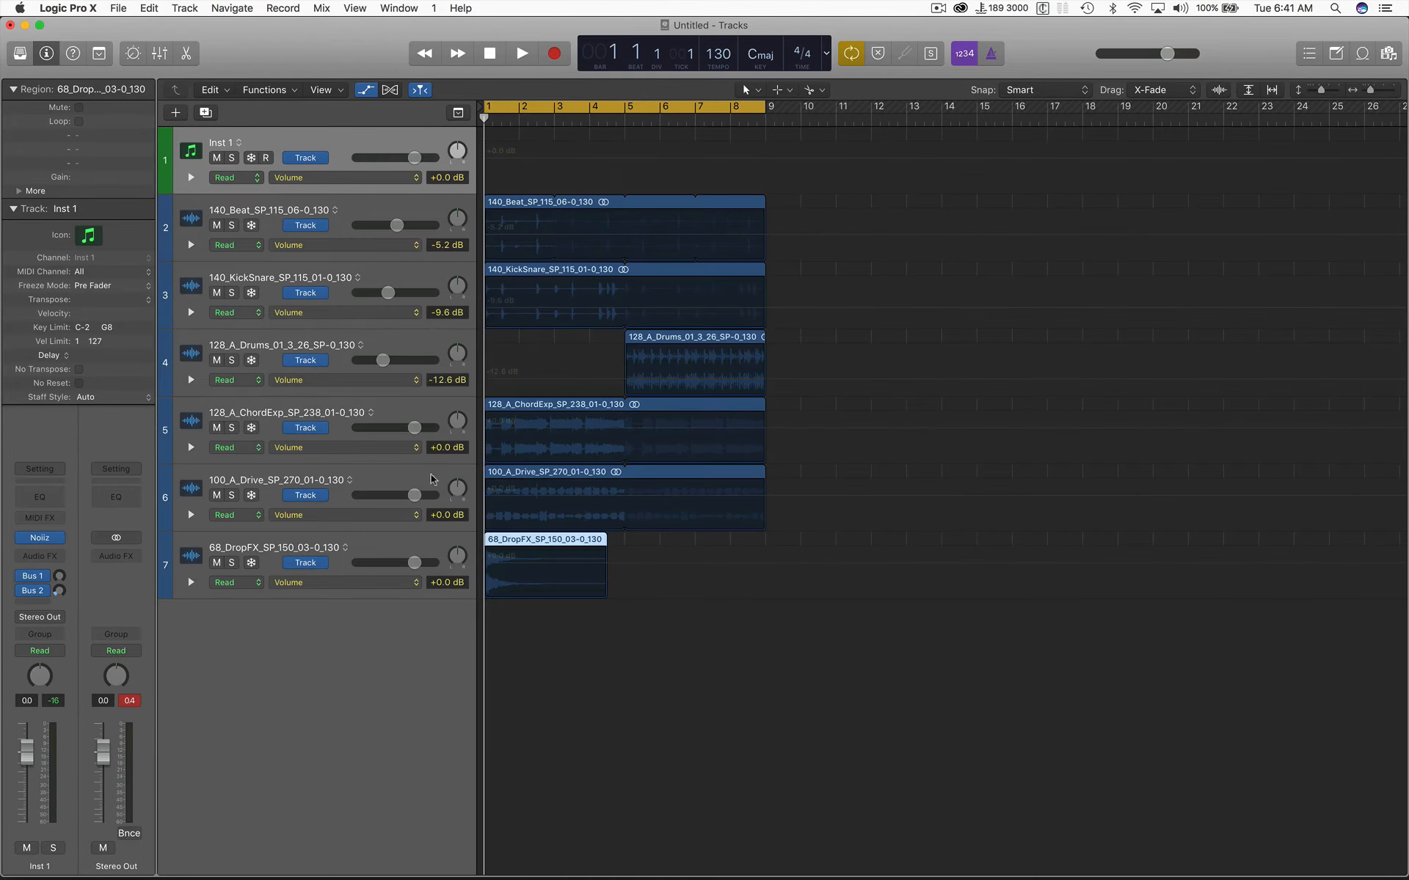
# Lower the ChordExp, Drive and DropFX tracks together to -9.8 dB, and play back the arrangement
pyautogui.click(356, 552)
pyautogui.keyDown('shift'); pyautogui.click(377, 412); pyautogui.keyUp('shift')
pyautogui.moveTo(414, 428); pyautogui.dragTo(387, 428)
pyautogui.click(385, 404)
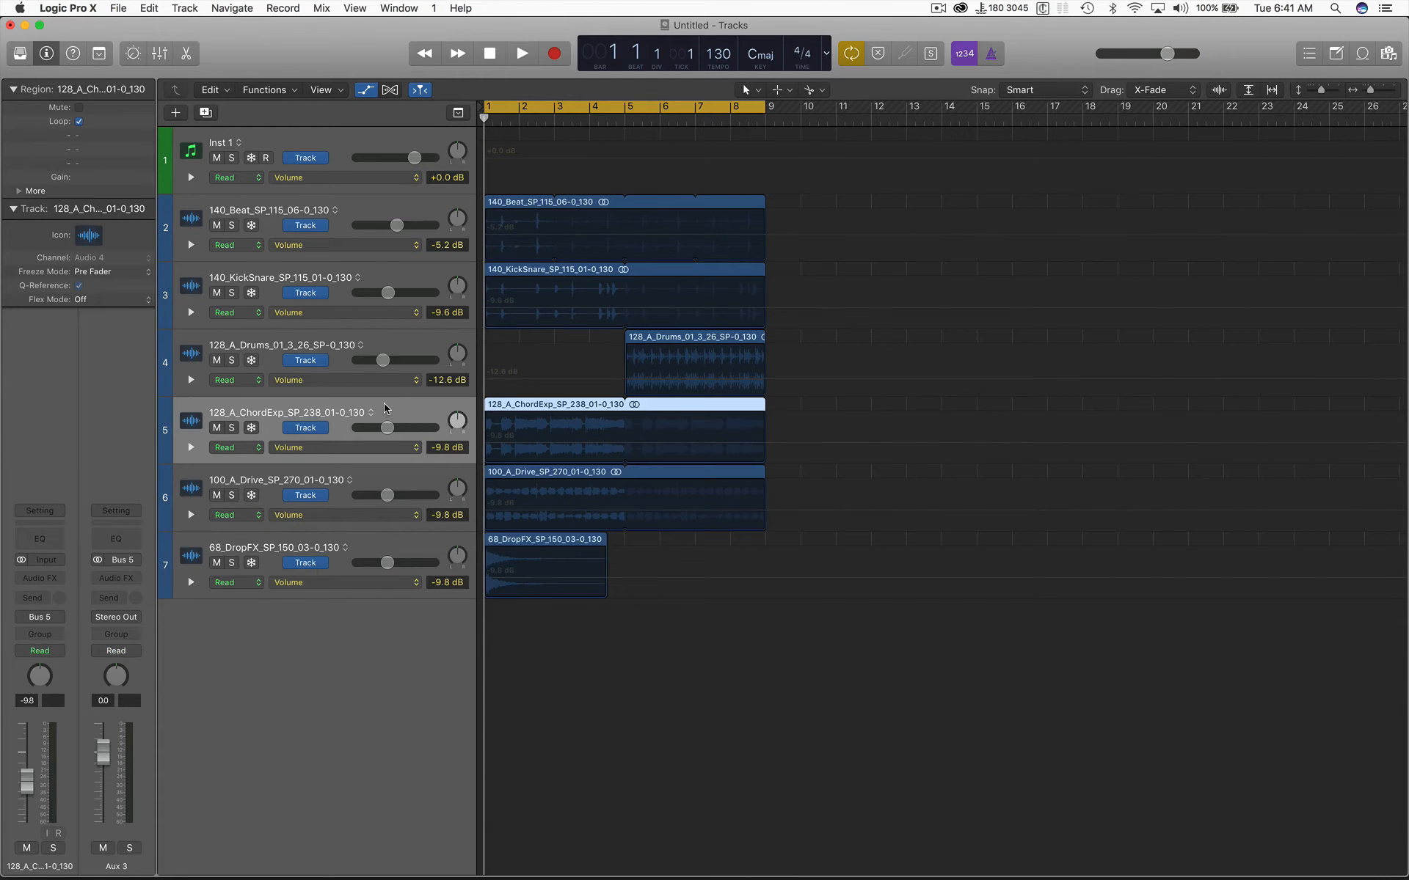
pyautogui.press('space')
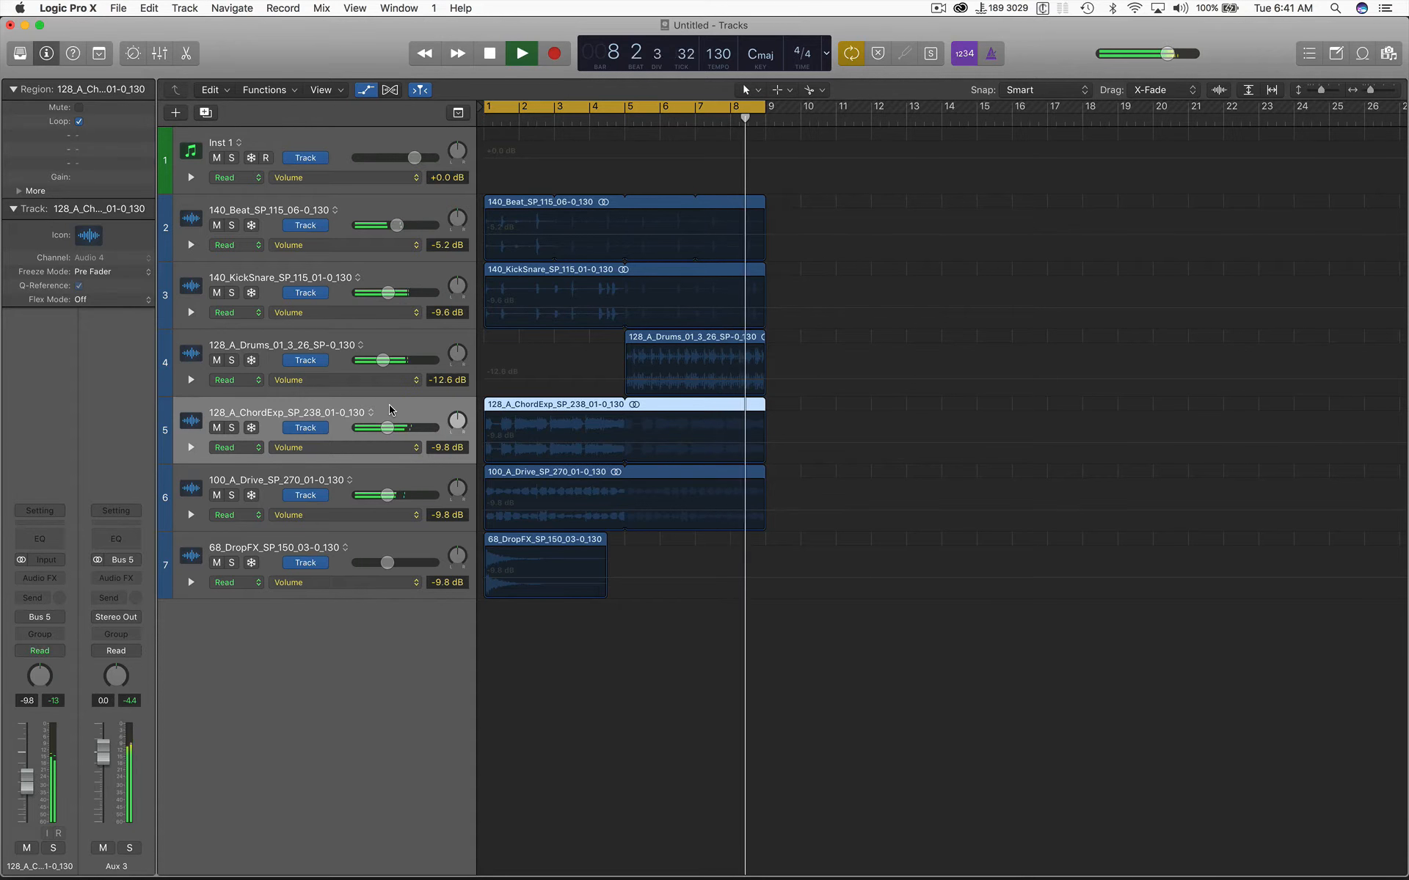
pyautogui.press('space')
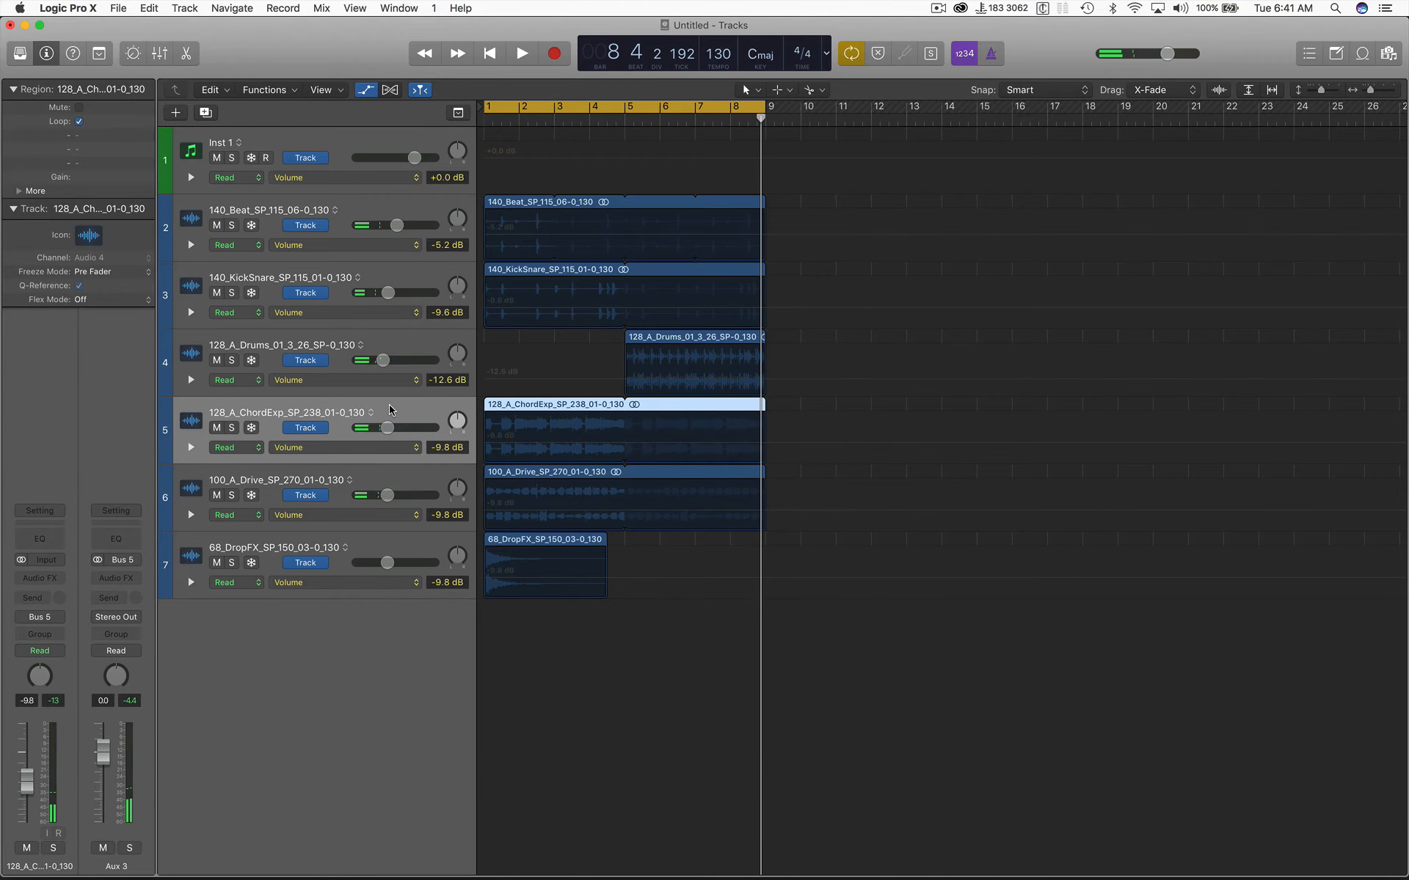
# Bring the Noiiz plug-in window back and show the project's audio file browser
pyautogui.press('v')
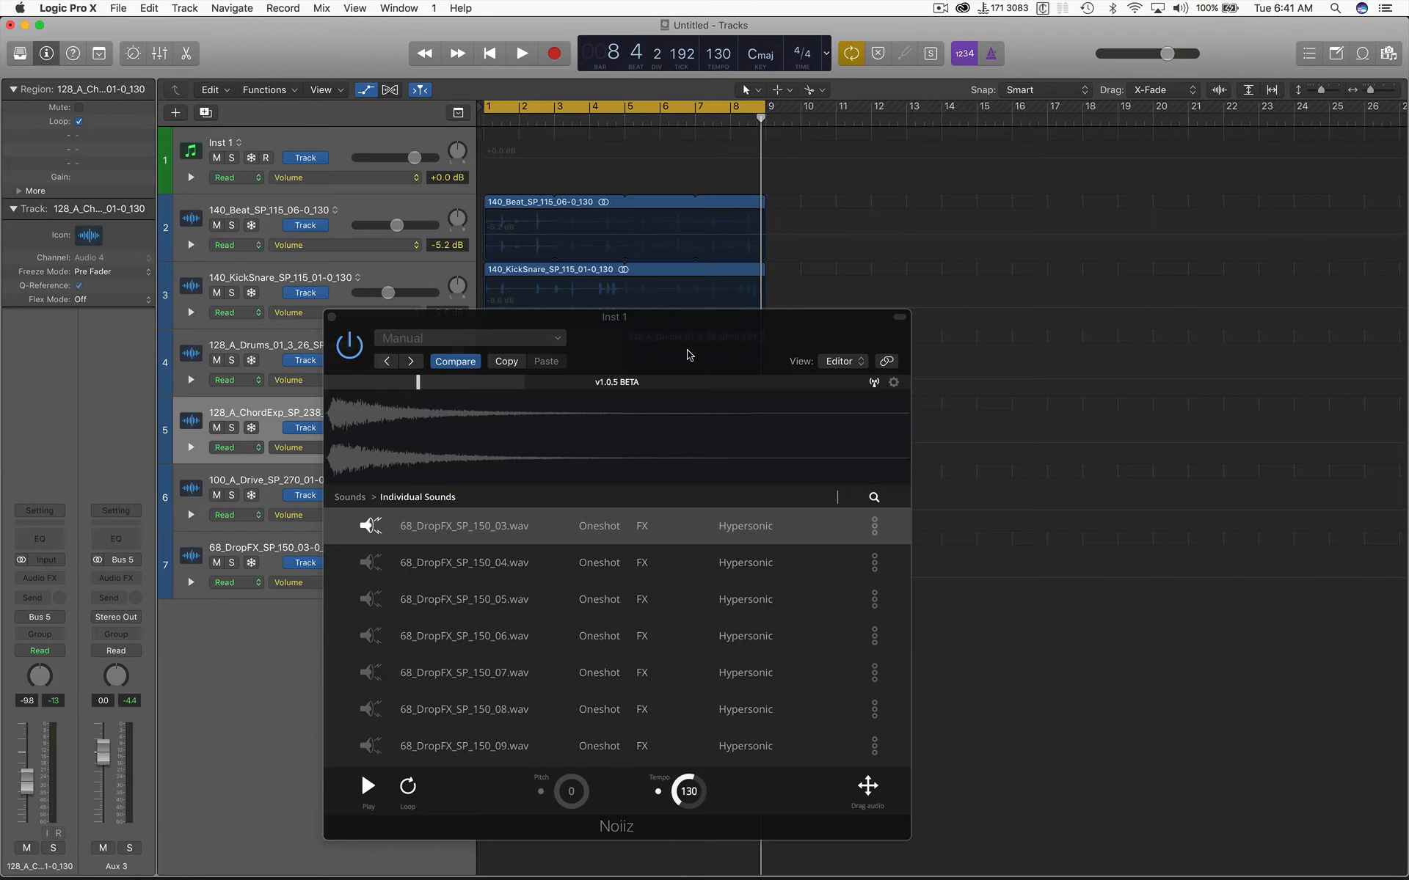
pyautogui.click(1392, 55)
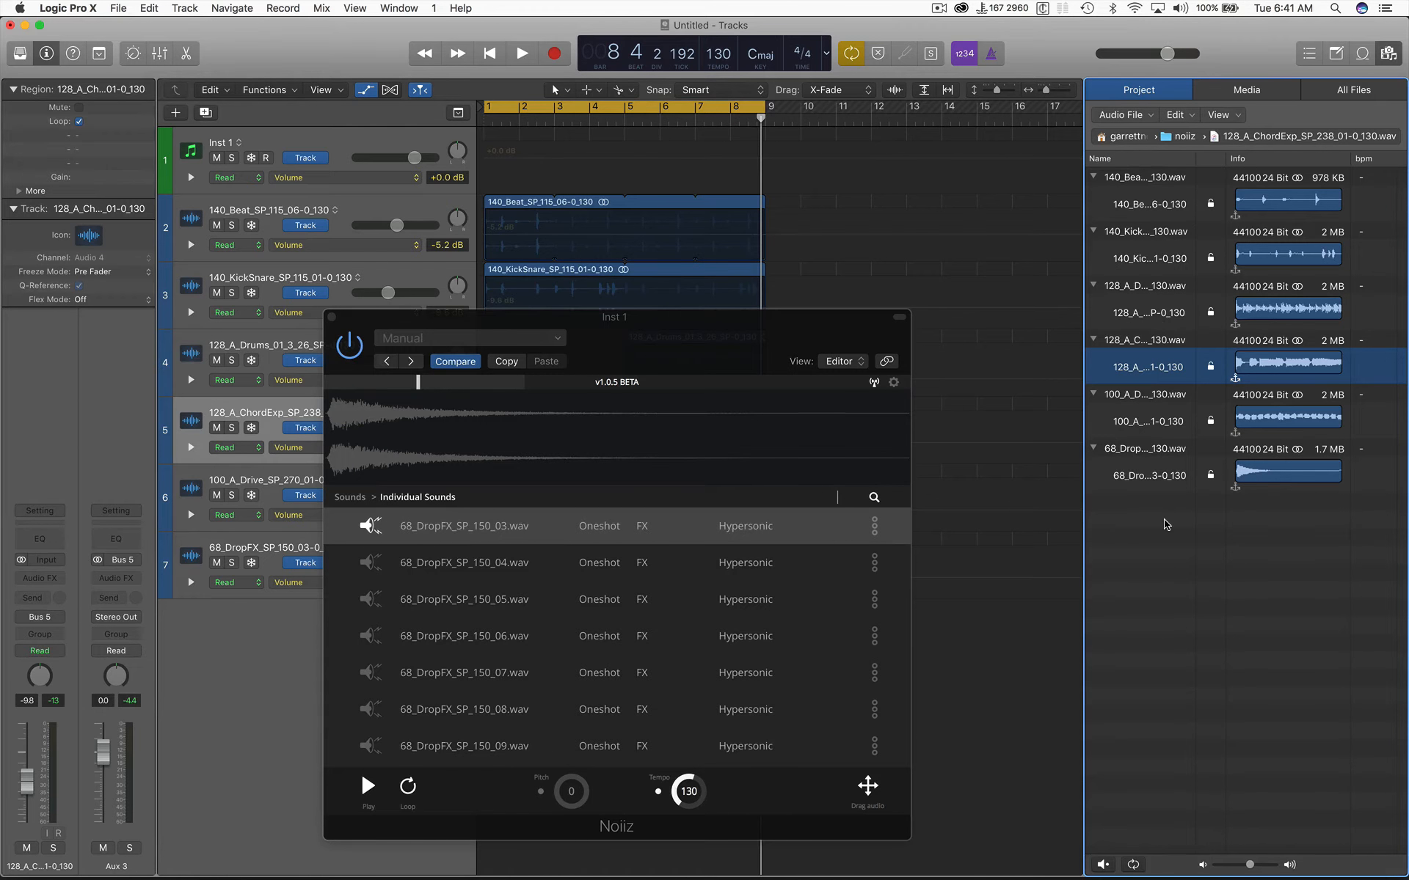
# Look through the audio files in Finder's noiiz home folder, close that window, and return to the Noiiz plug-in
pyautogui.press('super+Tab')
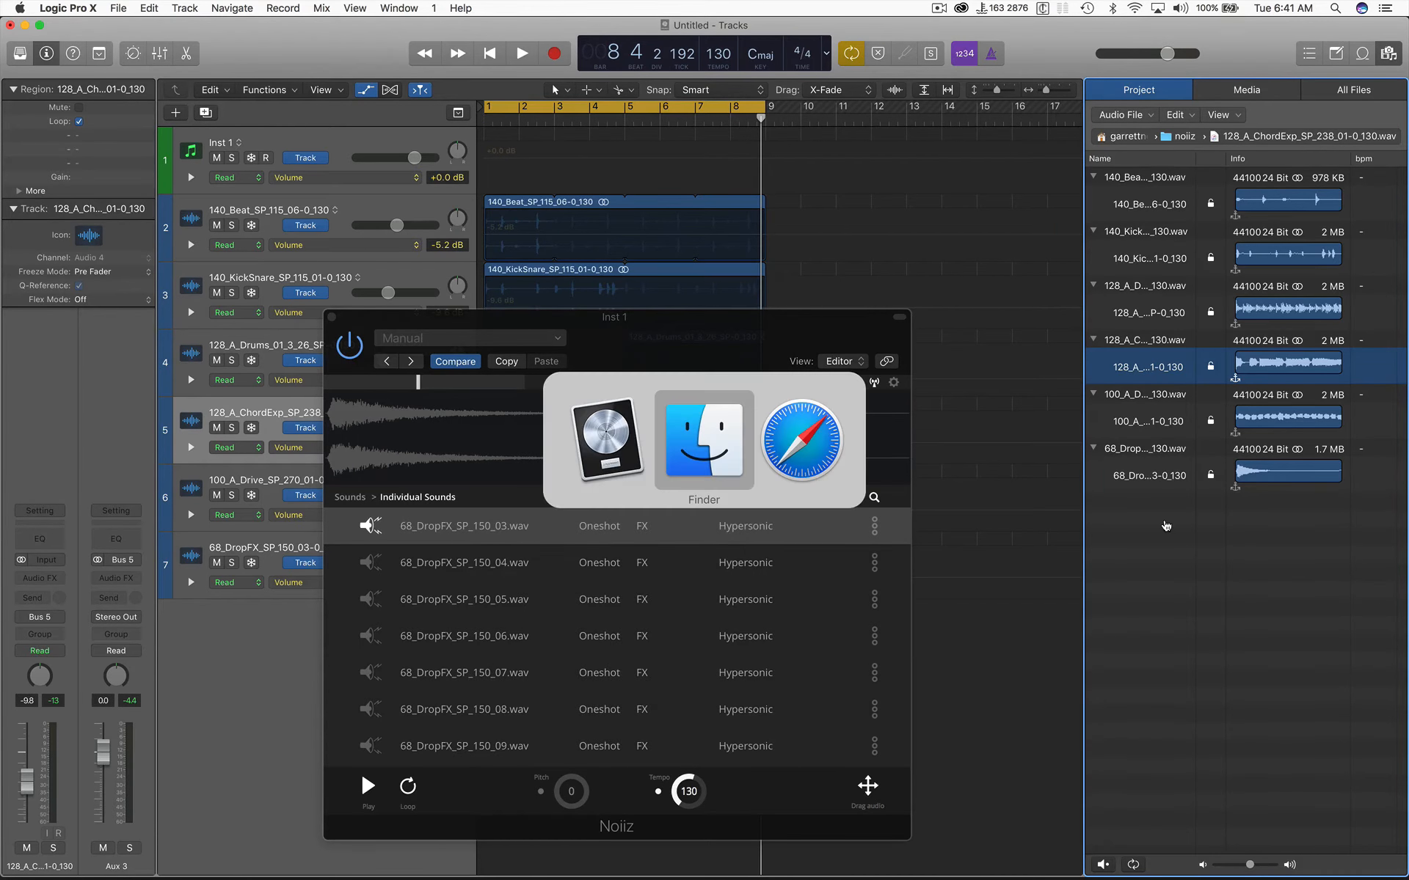
pyautogui.press('super+n')
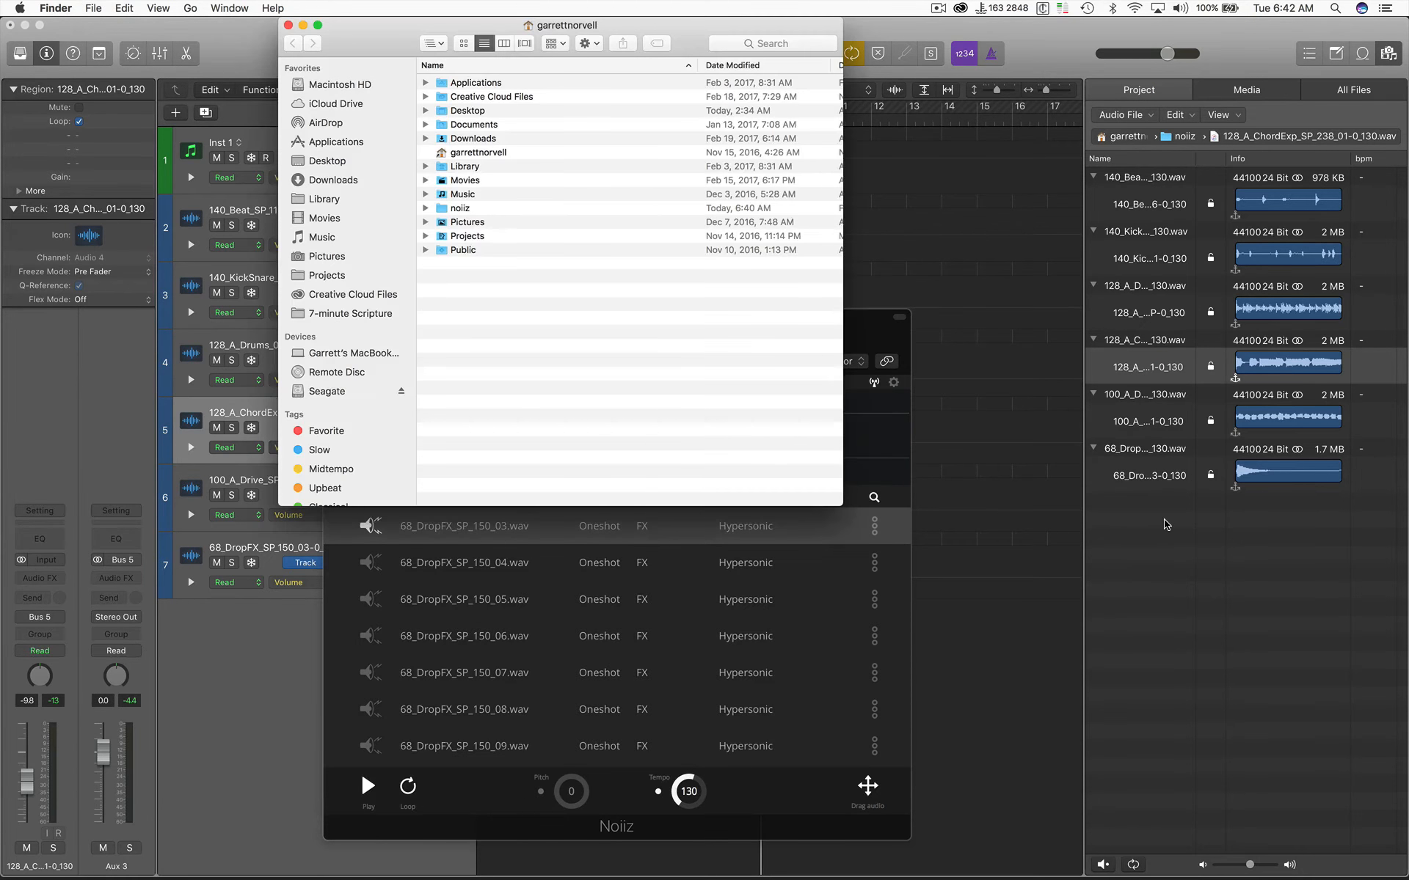
pyautogui.doubleClick(442, 208)
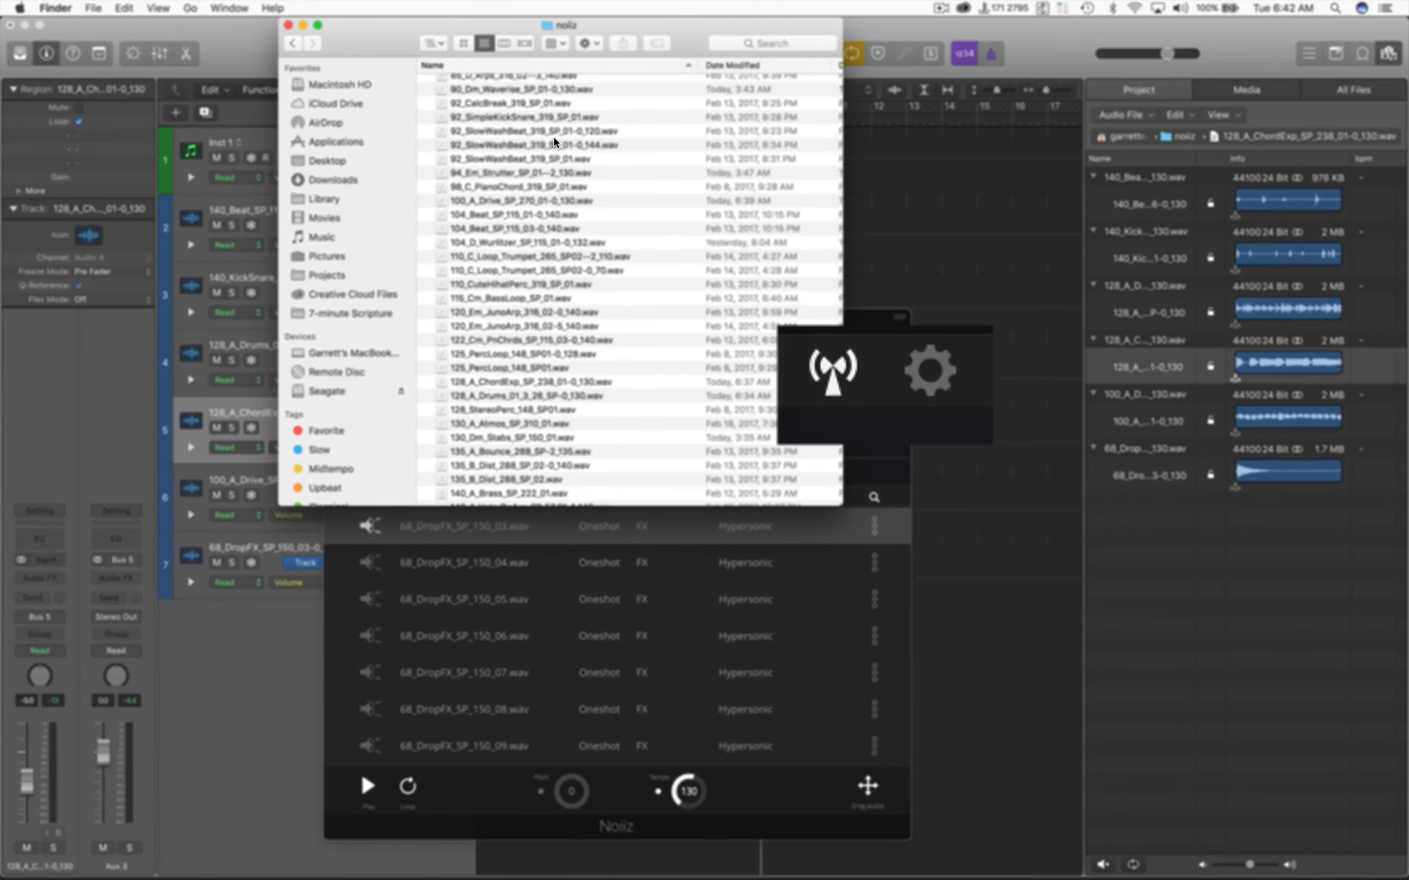
pyautogui.scroll(-8, 553, 137)
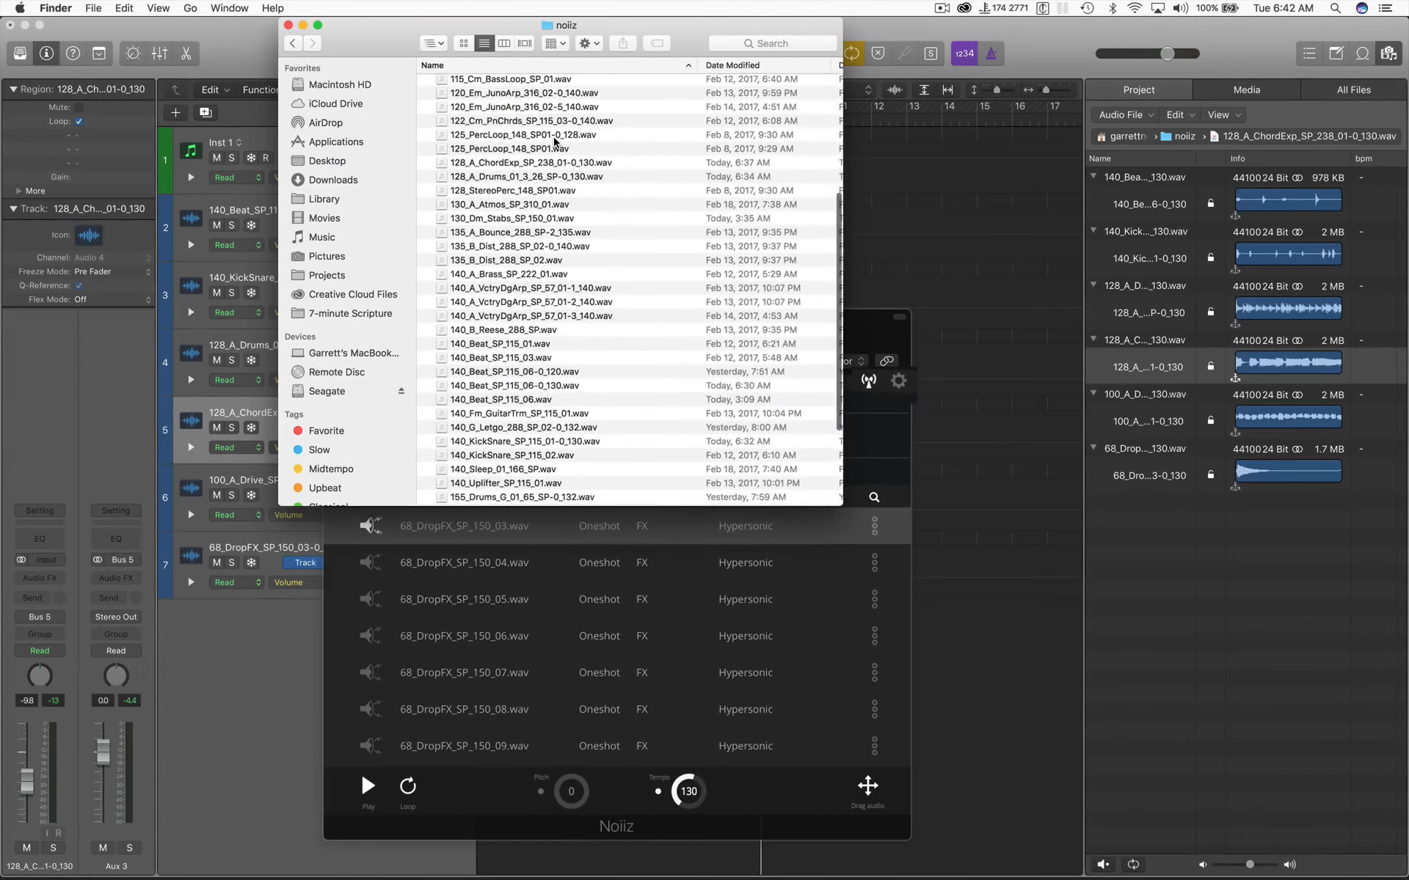
pyautogui.scroll(-5, 553, 136)
pyautogui.press('super+w')
pyautogui.click(708, 354)
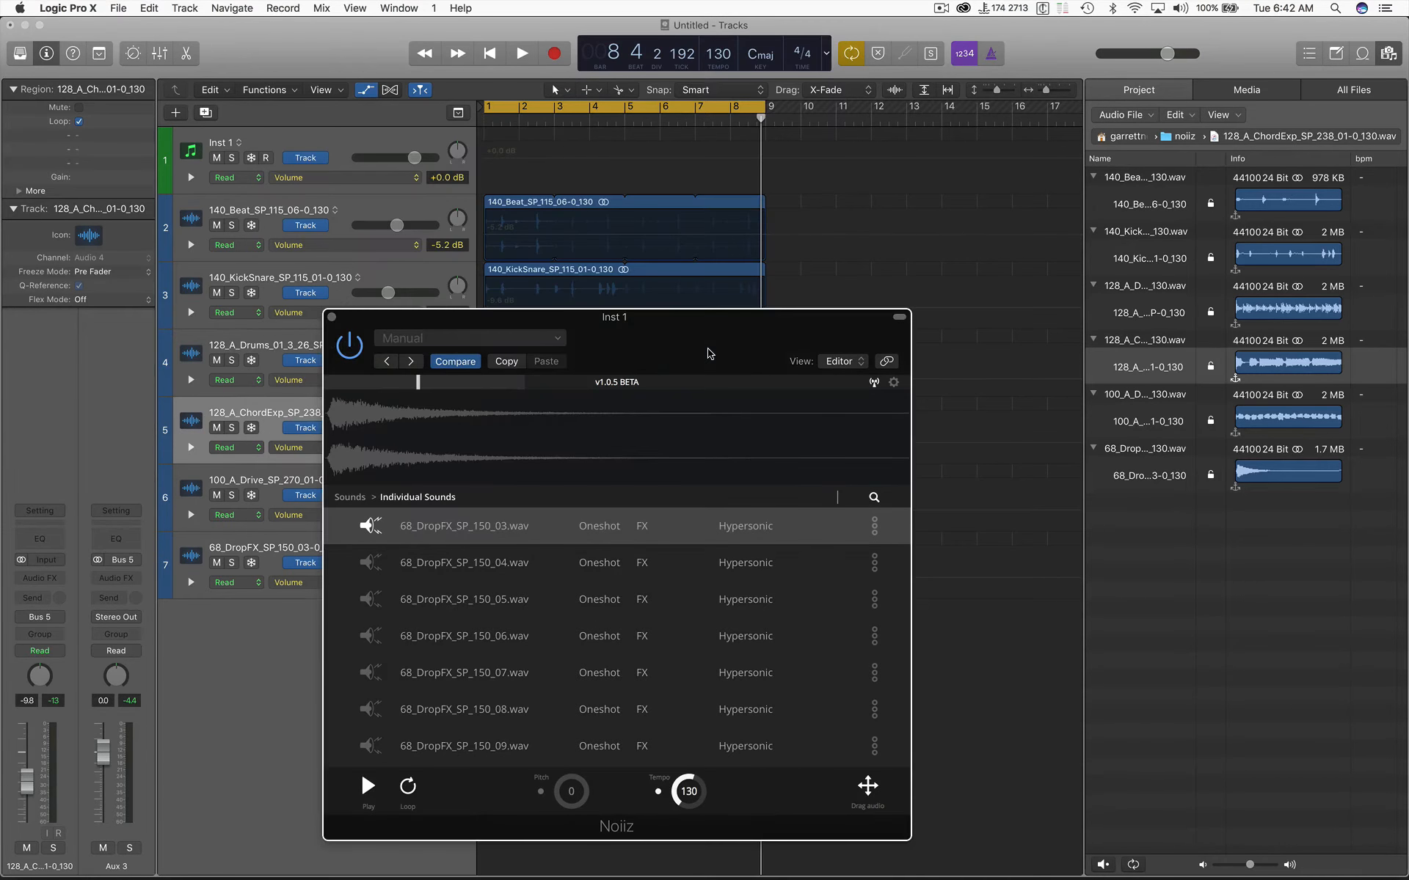
# Inspect the contents and filters of My Downloads in Noiiz, and check My Folders before returning to Sounds
pyautogui.click(349, 497)
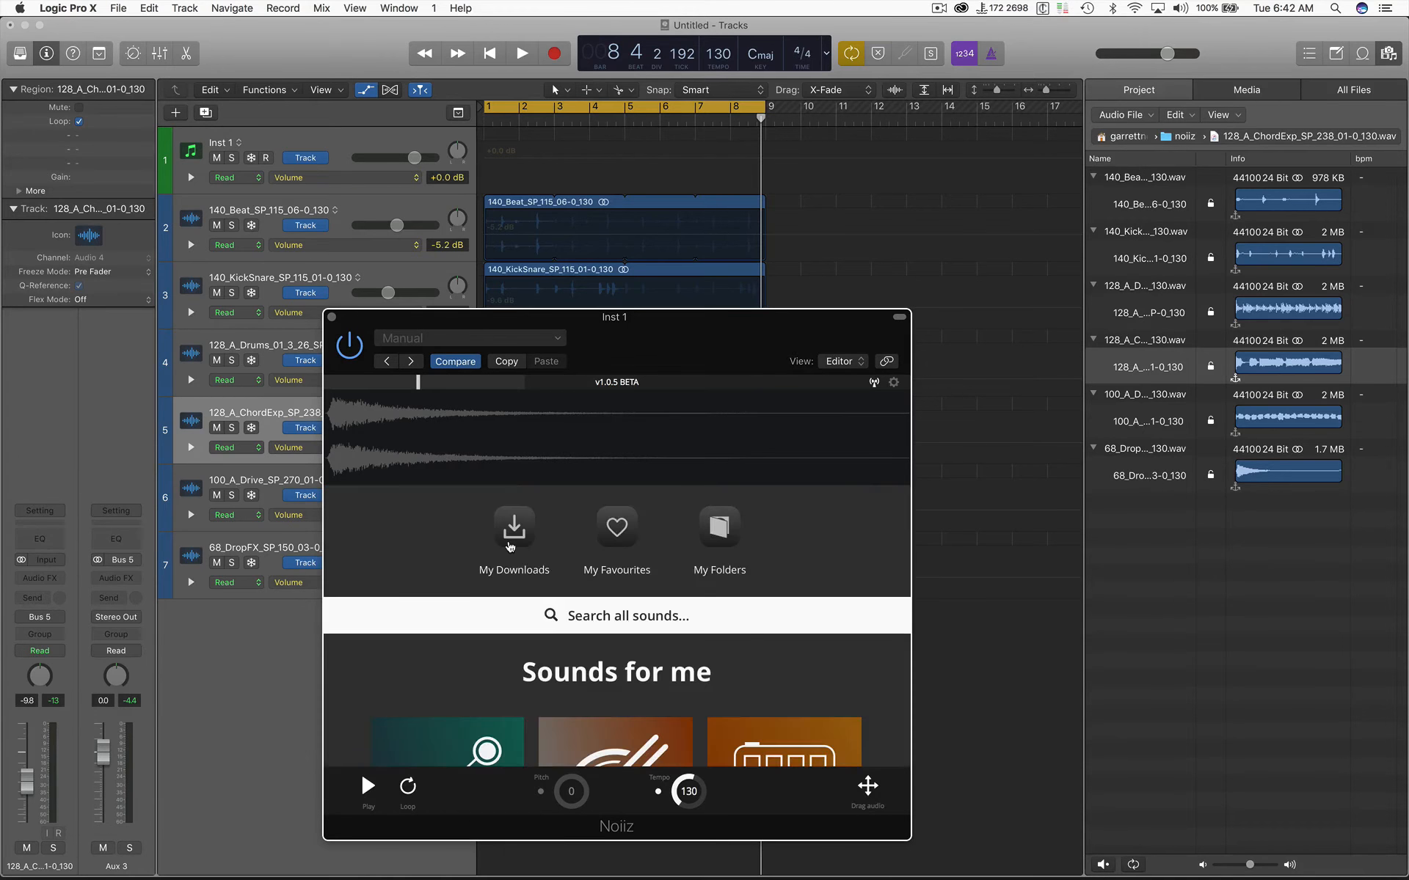
pyautogui.click(512, 545)
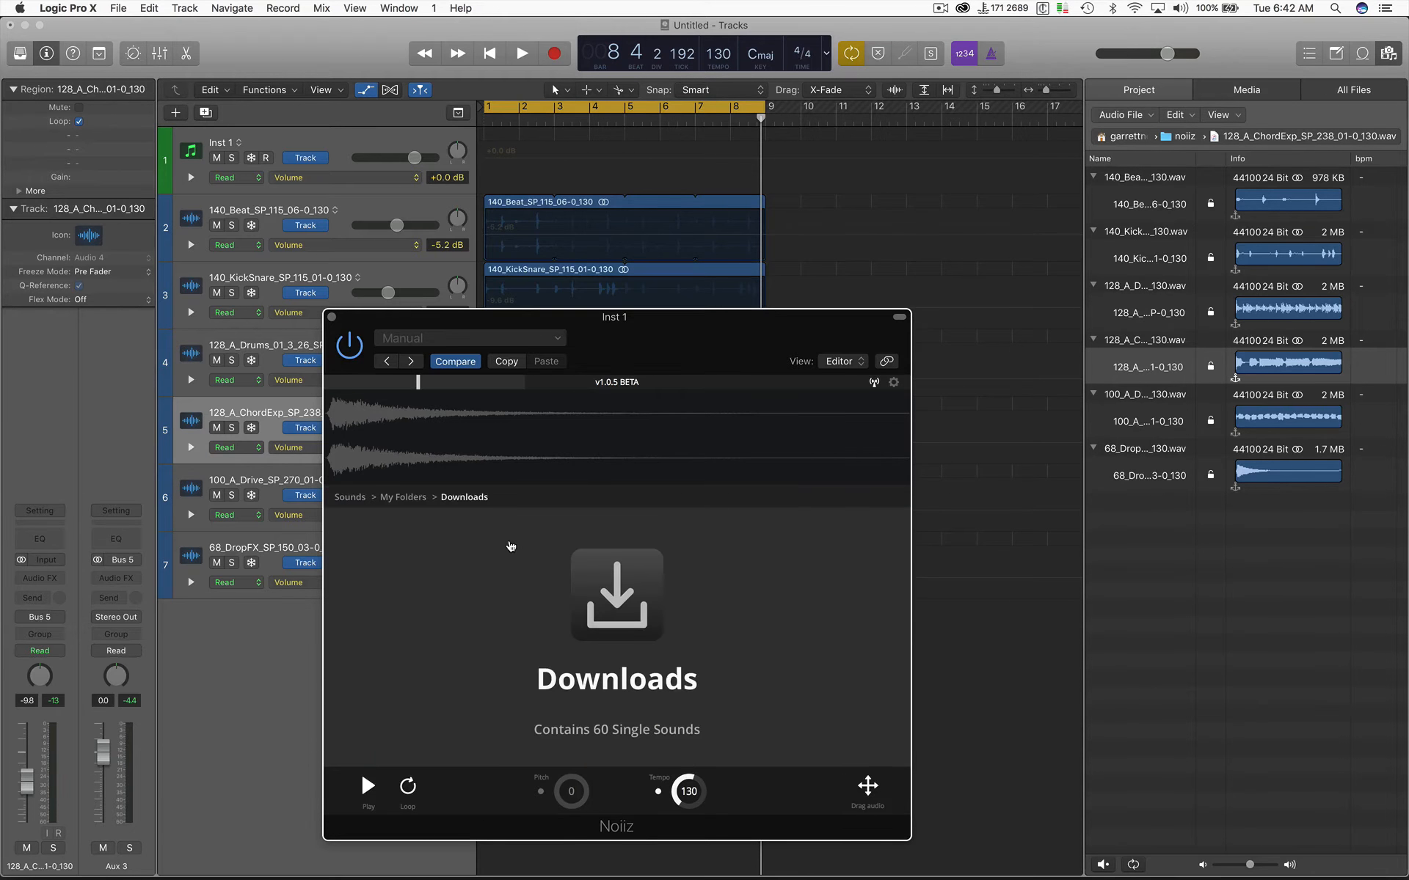
pyautogui.scroll(-10, 512, 549)
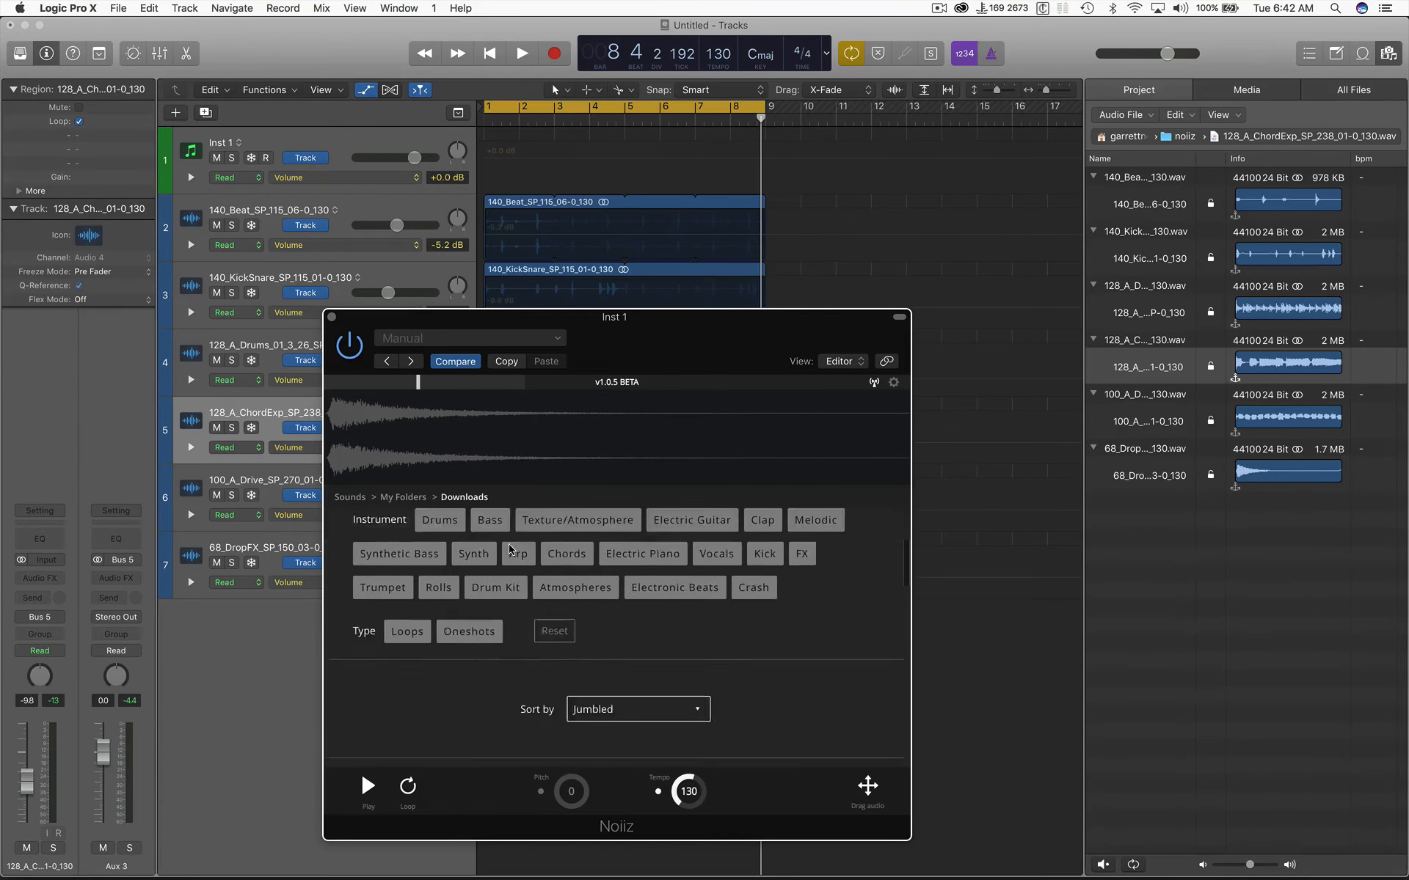
pyautogui.scroll(8, 511, 549)
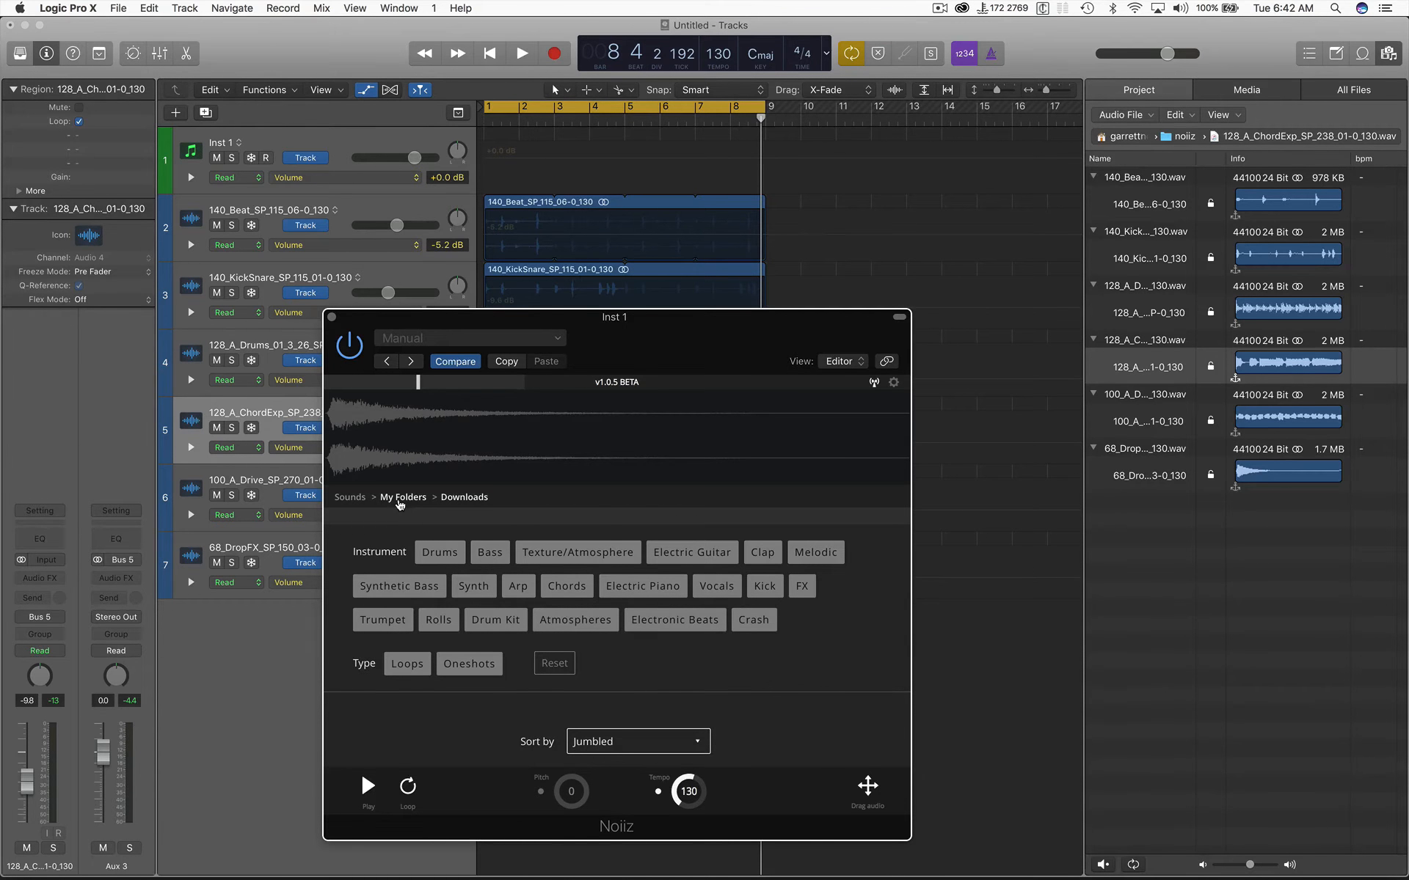
pyautogui.click(402, 498)
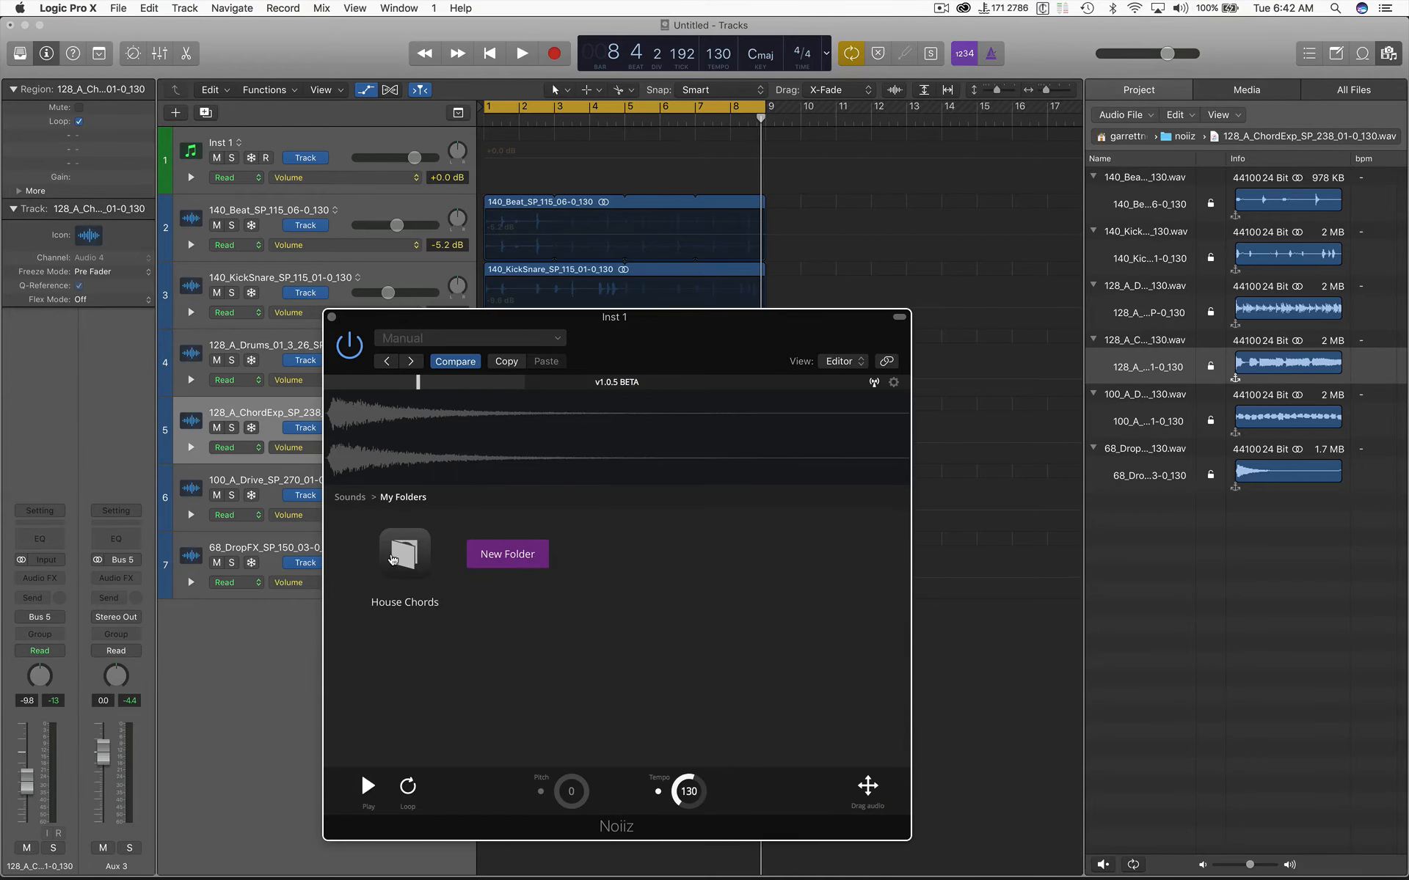
pyautogui.click(350, 498)
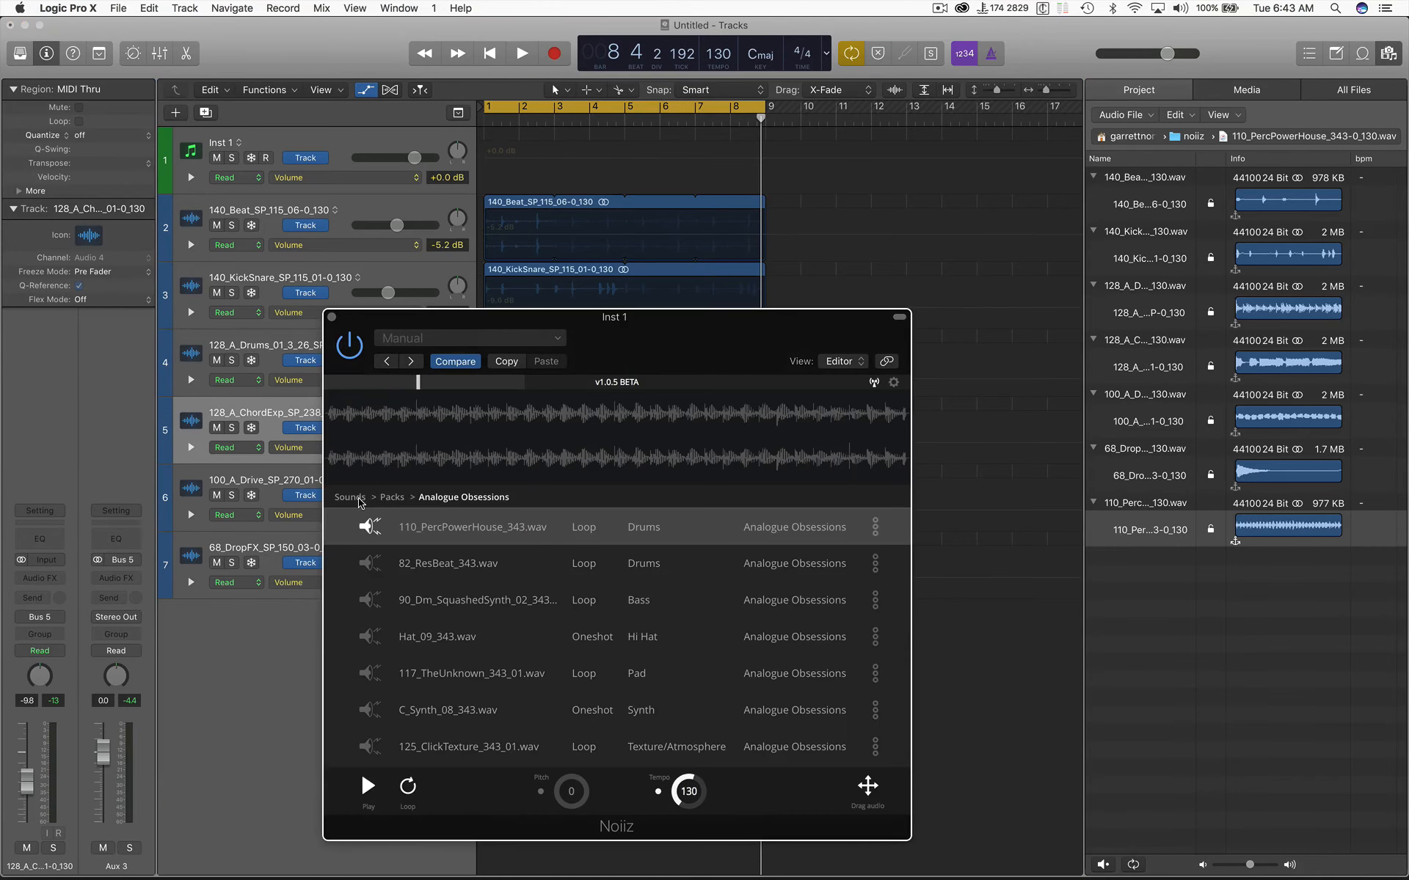
# Reopen My Downloads from the main Sounds page and show the details of 172_DrumLoop_04_154_SP.wav
pyautogui.click(351, 498)
pyautogui.click(514, 528)
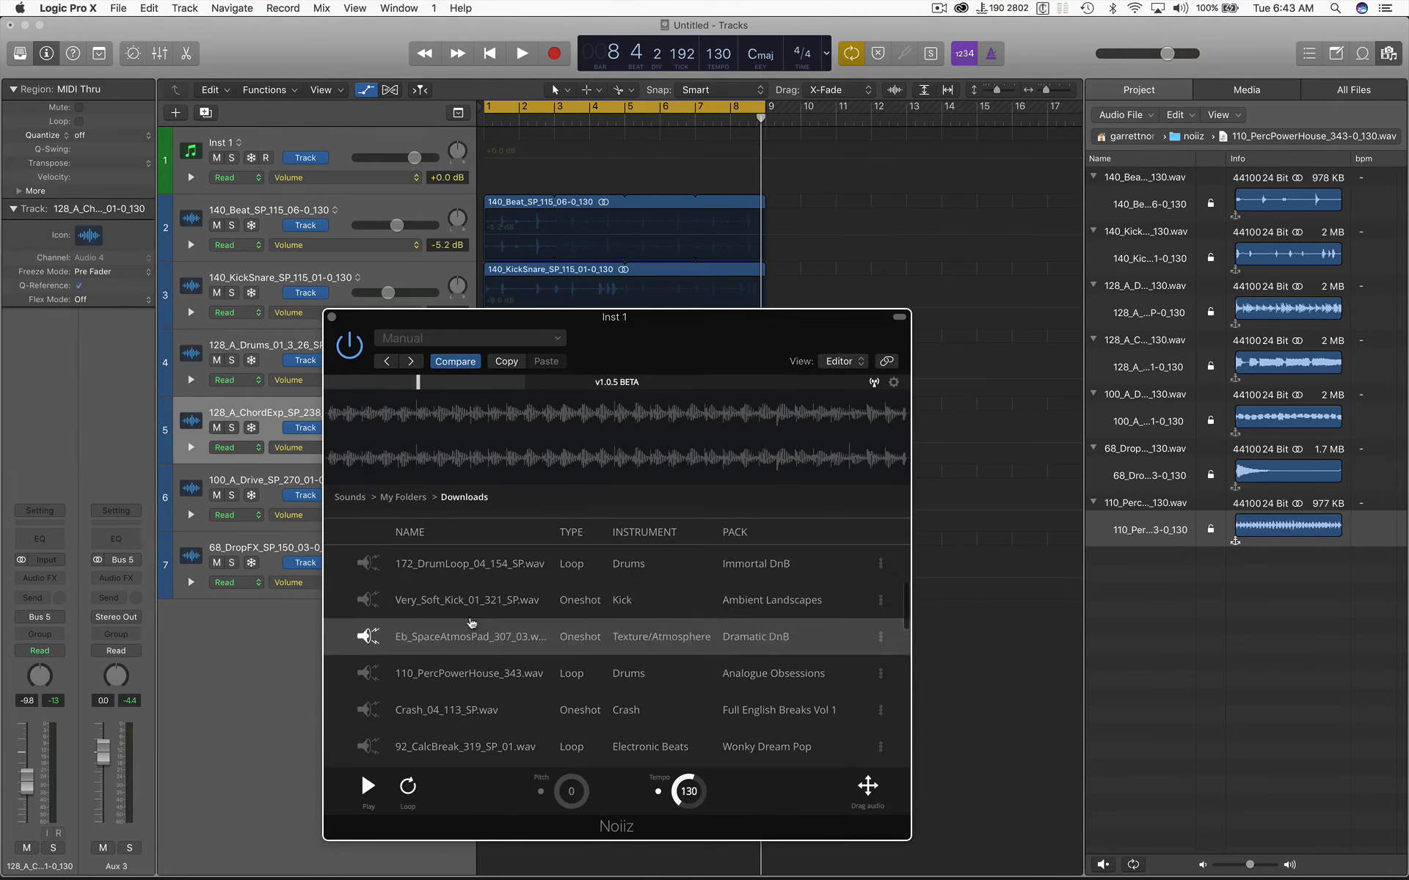
pyautogui.rightClick(447, 569)
pyautogui.click(340, 565)
pyautogui.rightClick(341, 562)
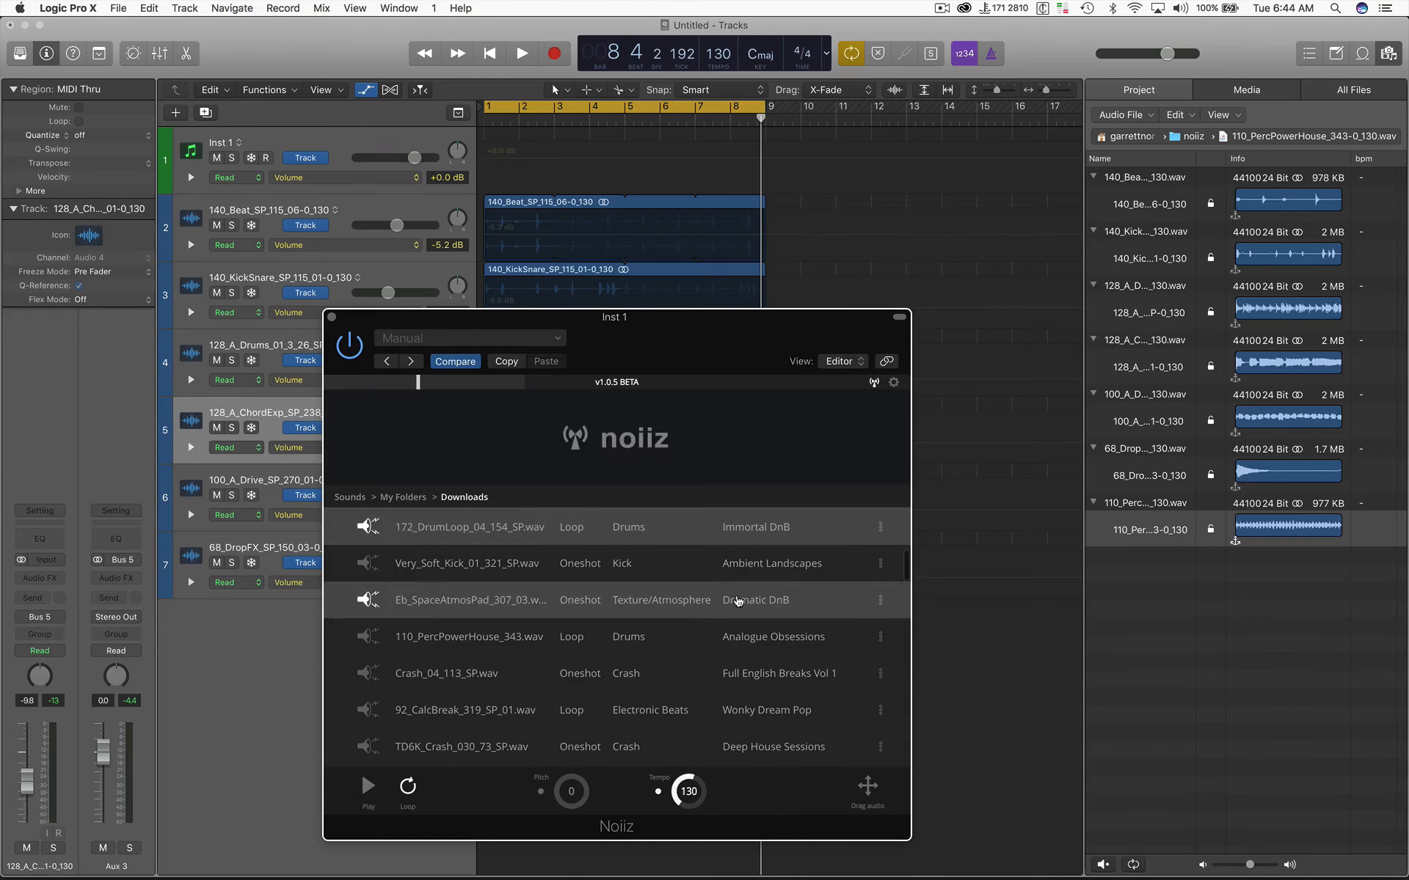
pyautogui.click(880, 528)
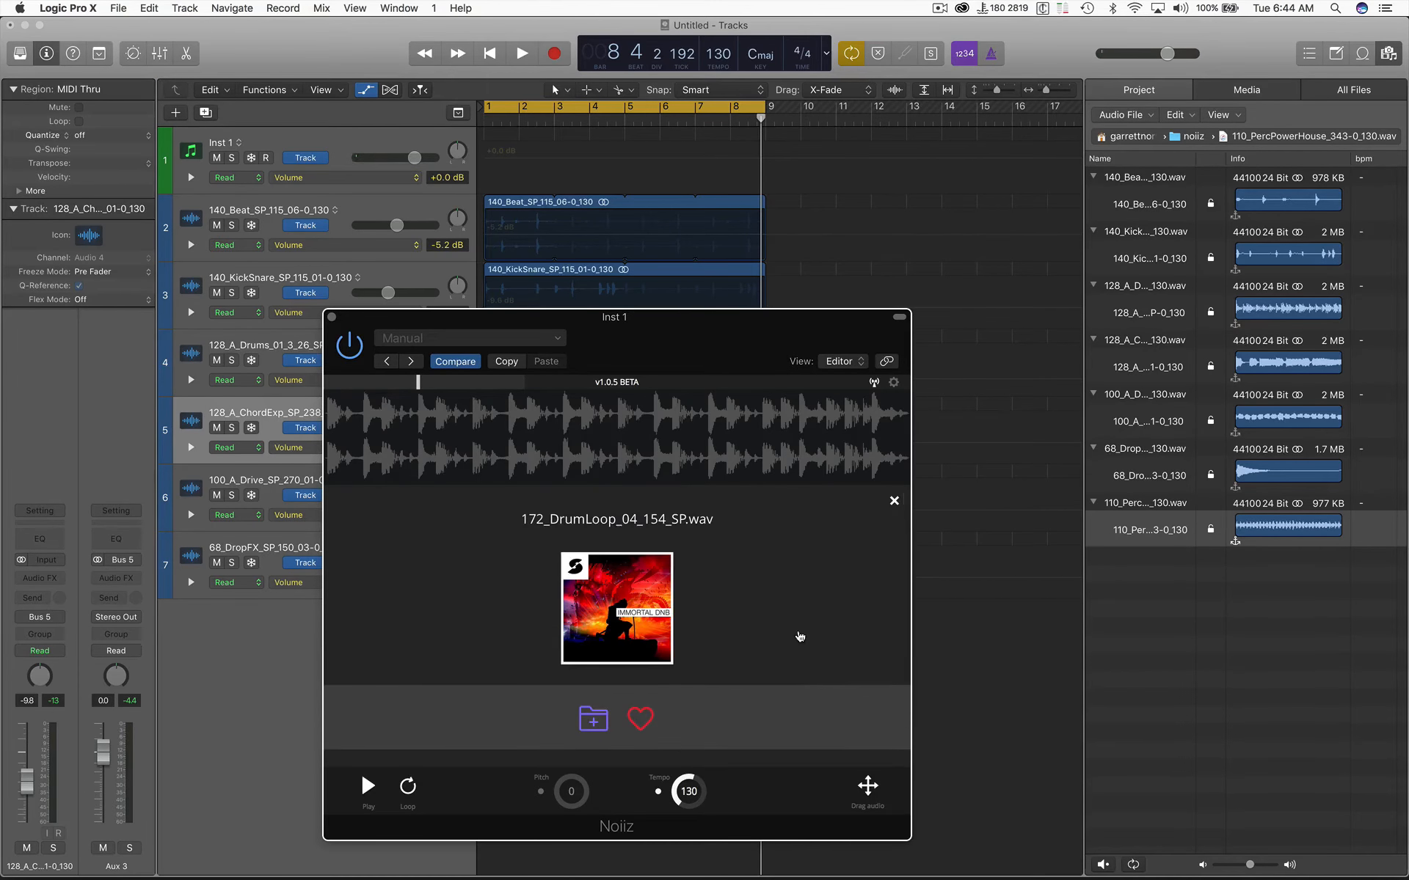
# Switch to Finder and select 135_A_Bounce_288_SP-2_135.wav in the noiiz folder
pyautogui.press('super+Tab')
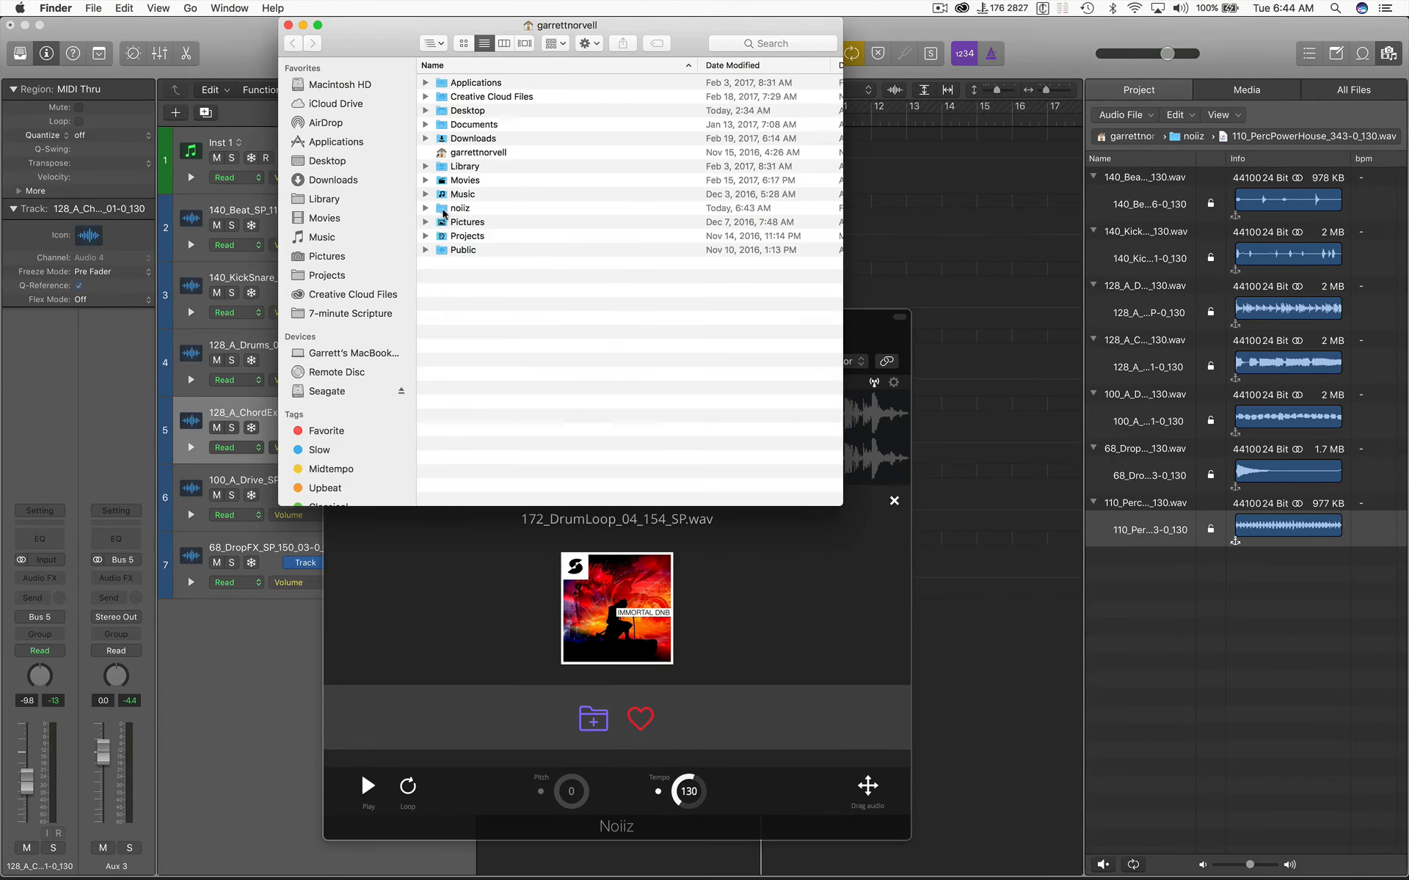
pyautogui.click(441, 82)
pyautogui.scroll(-1, 441, 84)
pyautogui.scroll(1, 441, 84)
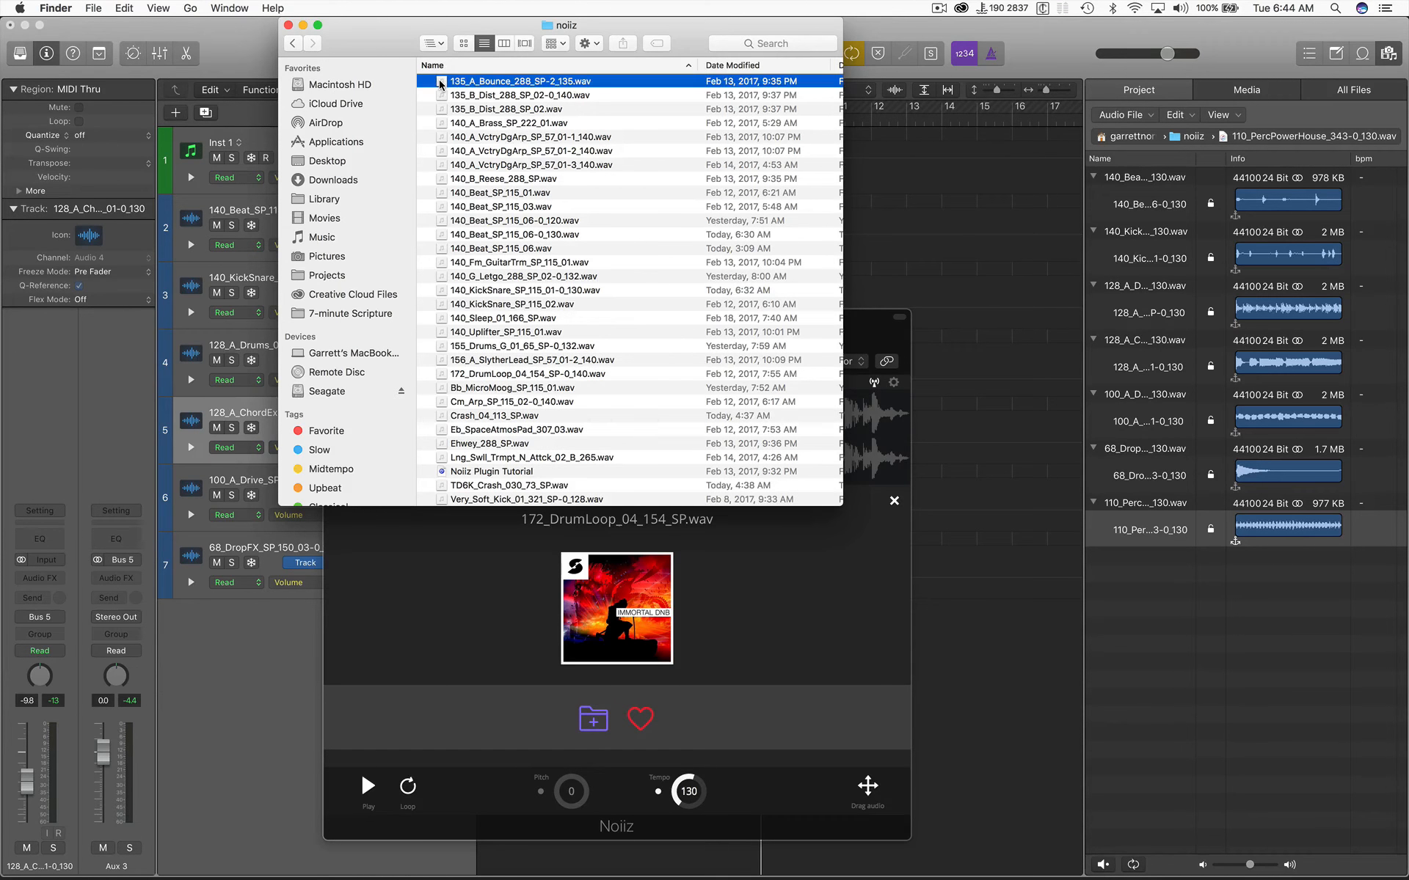
pyautogui.press('super+BackSpace')
# Return to Noiiz, close the drum loop's details, and sort the downloads by Name (A-Z) to browse the 130-135 BPM loops
pyautogui.click(893, 501)
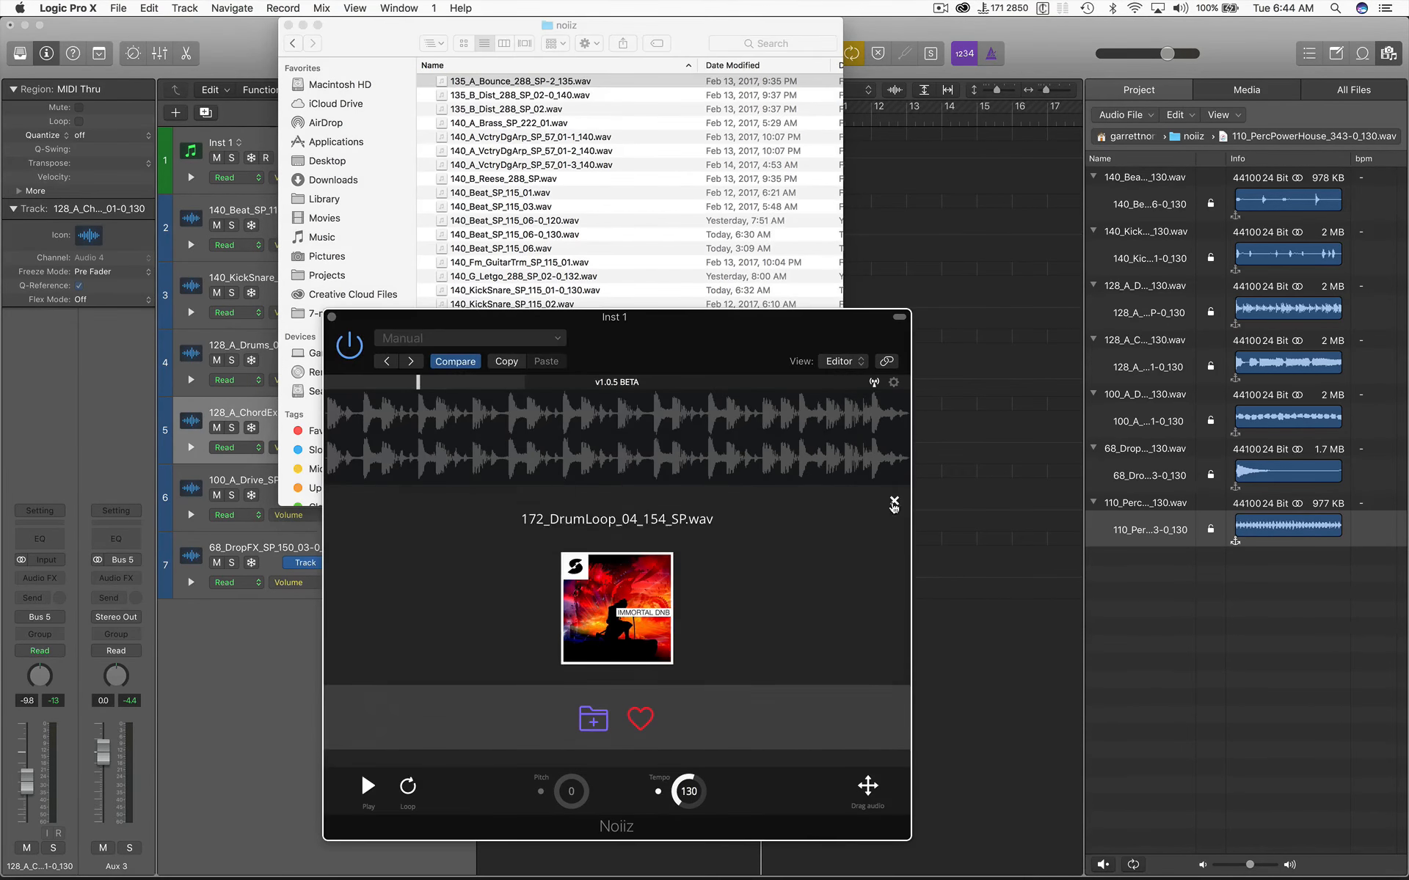
pyautogui.click(893, 501)
pyautogui.click(637, 629)
pyautogui.click(632, 699)
pyautogui.scroll(-10, 744, 634)
pyautogui.scroll(-5, 743, 635)
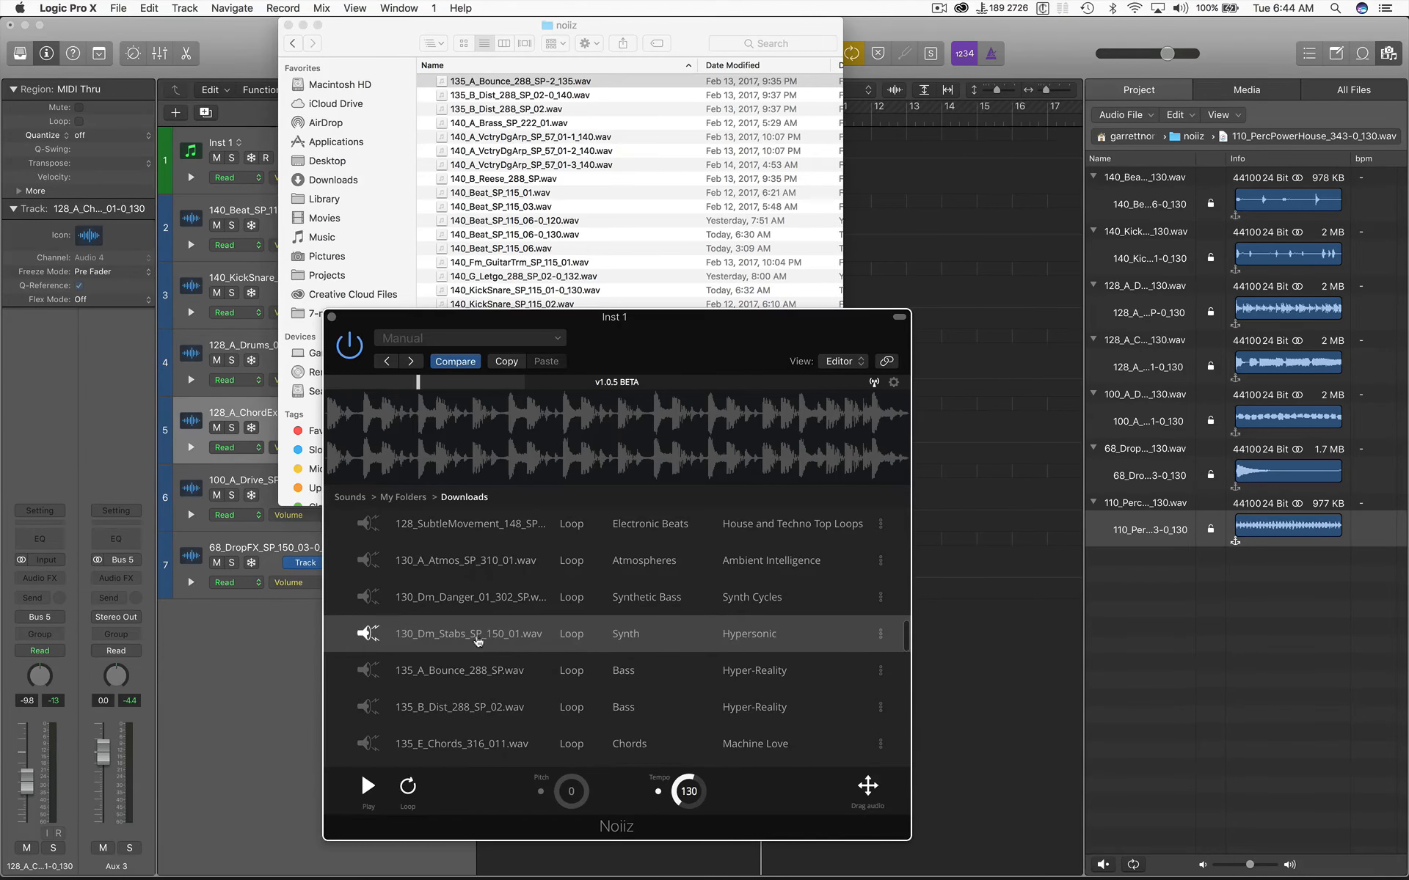